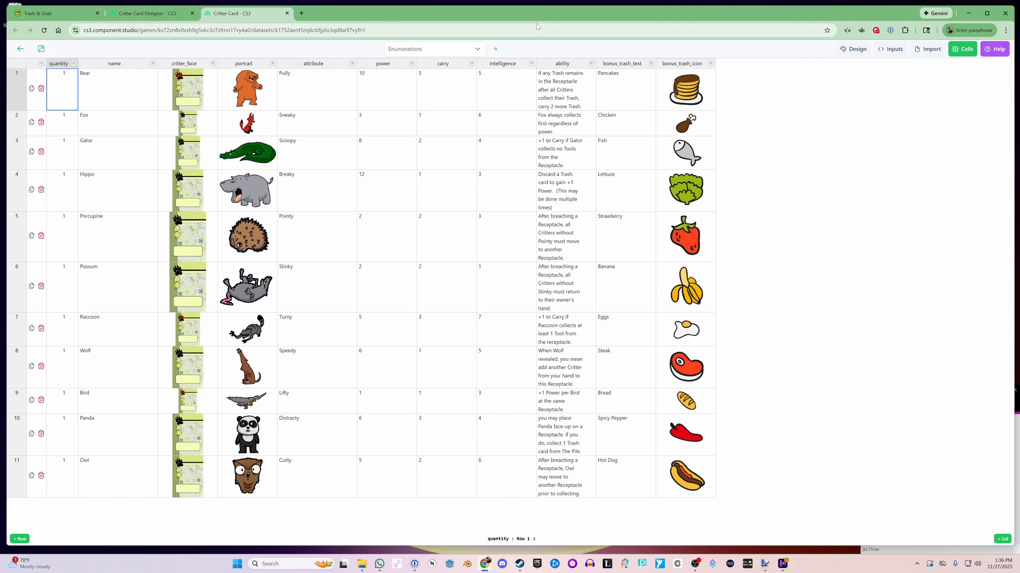
Try moving the portrait column to just after the carry column and return it to its place before attribute.
{"action": "left_click", "coordinate": [256, 60]}
{"action": "left_click_drag", "start_coordinate": [256, 59], "coordinate": [275, 59]}
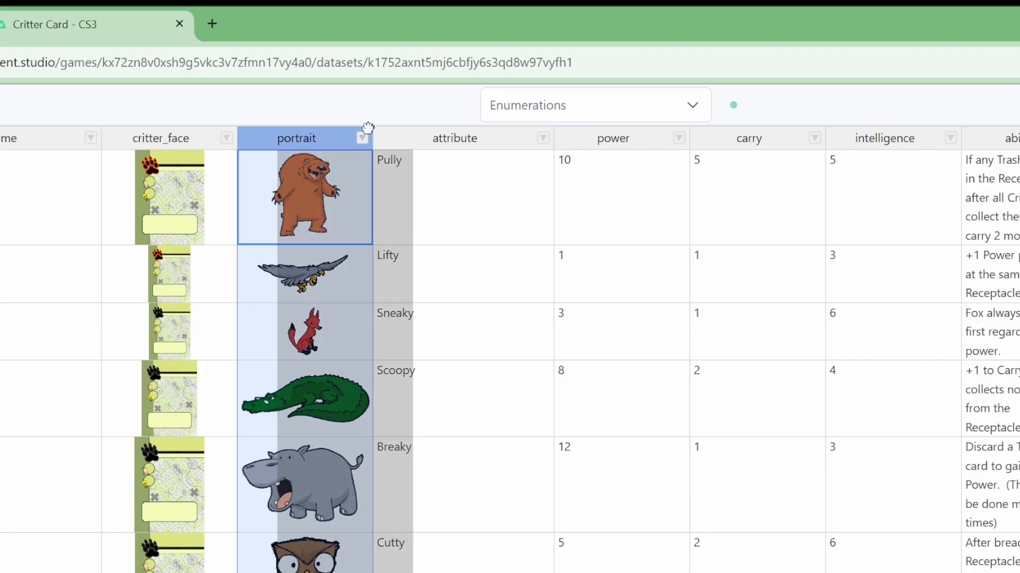
{"action": "mouse_move", "coordinate": [367, 127]}
{"action": "left_mouse_down"}
{"action": "mouse_move", "coordinate": [512, 150]}
{"action": "mouse_move", "coordinate": [722, 139]}
{"action": "mouse_move", "coordinate": [828, 165]}
{"action": "left_mouse_up"}
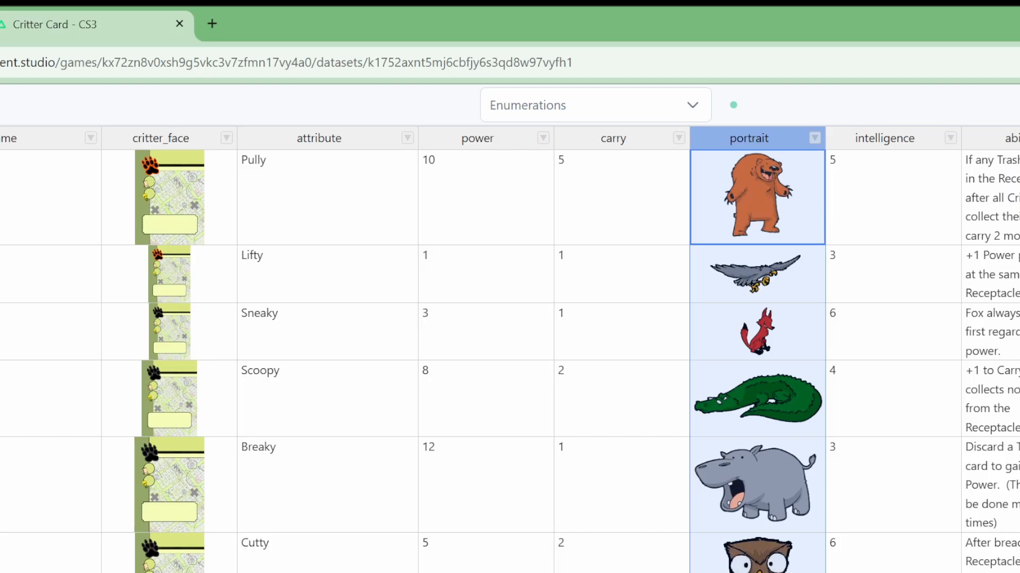
{"action": "mouse_move", "coordinate": [779, 129]}
{"action": "left_mouse_down"}
{"action": "mouse_move", "coordinate": [922, 141]}
{"action": "mouse_move", "coordinate": [926, 129]}
{"action": "mouse_move", "coordinate": [674, 141]}
{"action": "mouse_move", "coordinate": [432, 178]}
{"action": "mouse_move", "coordinate": [255, 181]}
{"action": "left_mouse_up"}
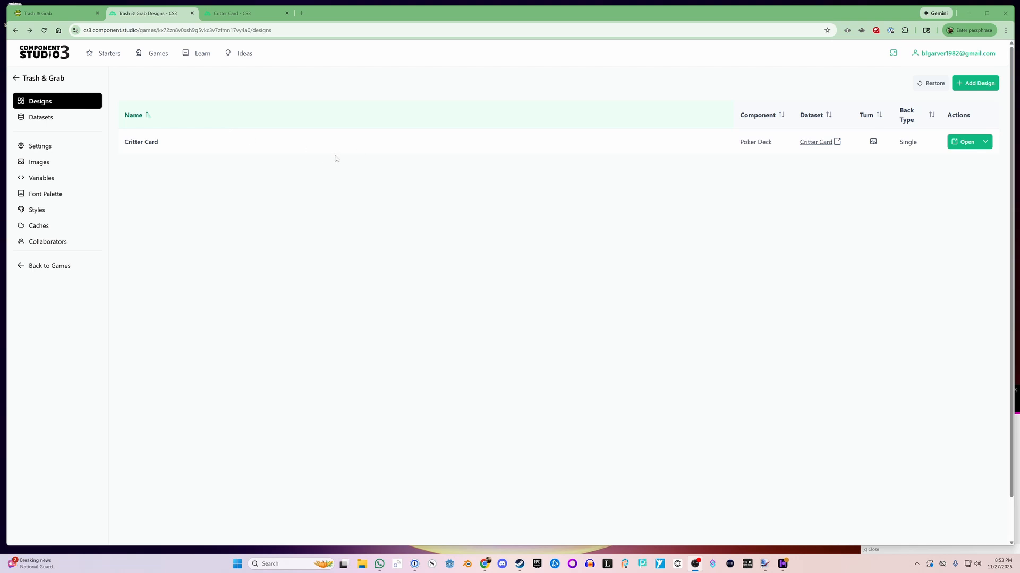
Create a design named Trash Card using the Mini Deck component, a new dataset and the Single back type.
{"action": "left_click", "coordinate": [969, 87]}
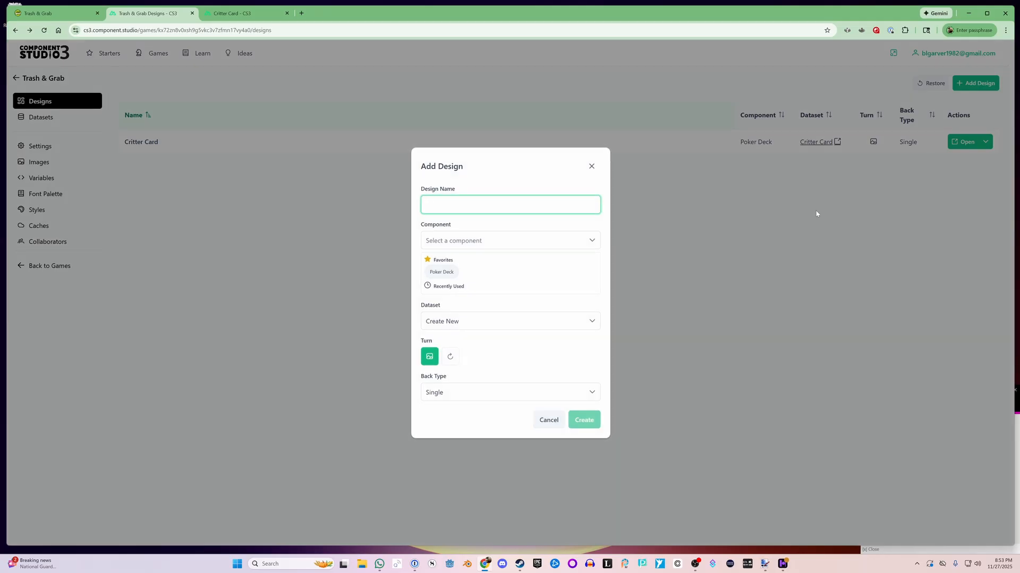
{"action": "type", "text": "Trash Card"}
{"action": "key", "text": "Tab"}
{"action": "type", "text": "mini"}
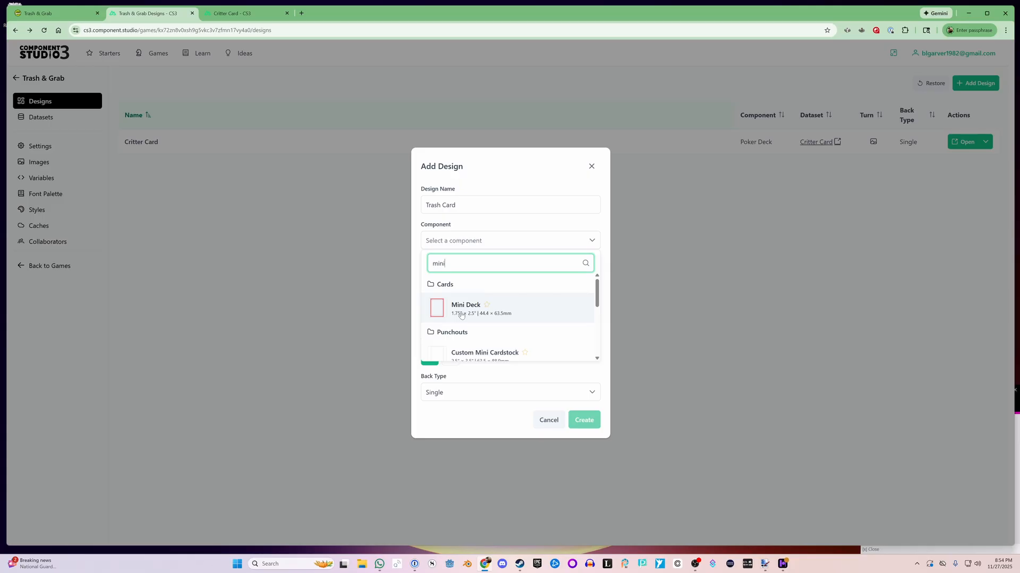
{"action": "left_click", "coordinate": [461, 313]}
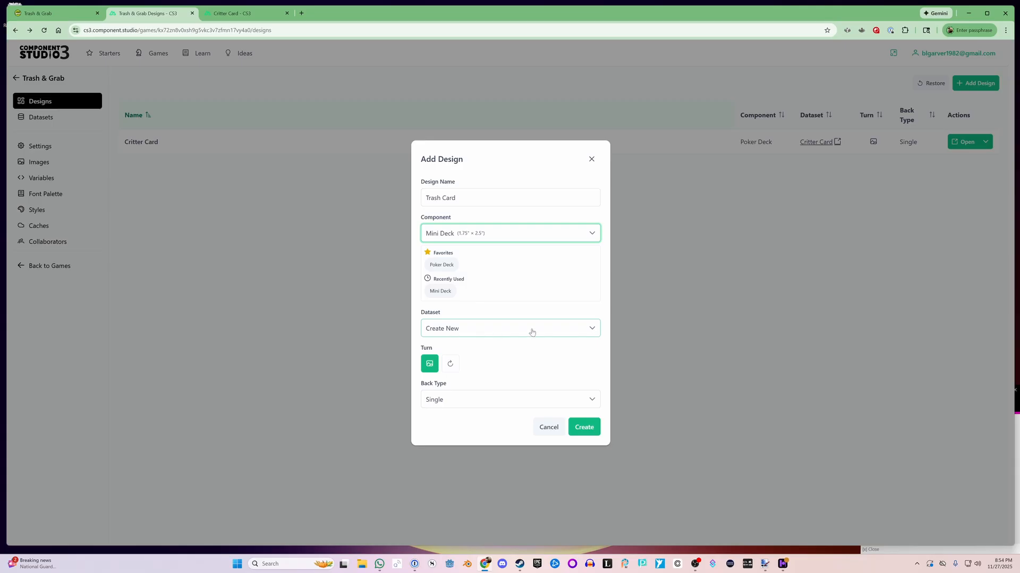
{"action": "left_click", "coordinate": [568, 359]}
{"action": "left_click", "coordinate": [466, 409]}
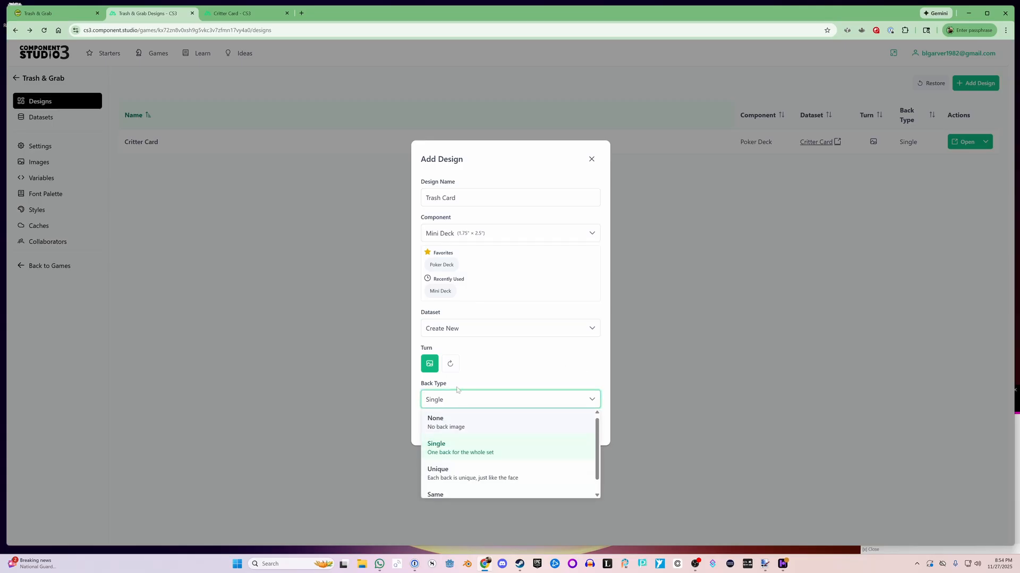
{"action": "left_click", "coordinate": [454, 449]}
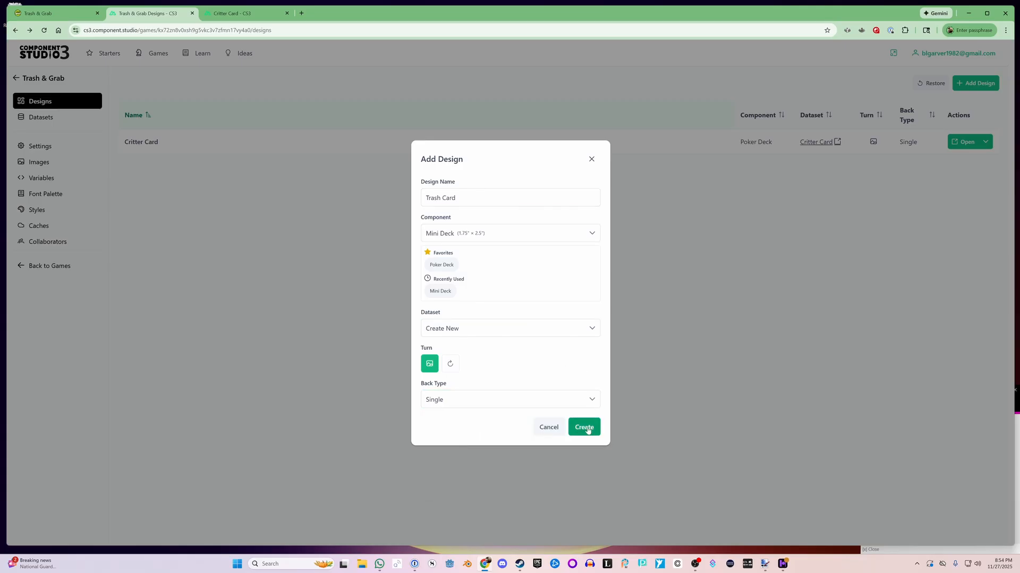
{"action": "left_click", "coordinate": [586, 428]}
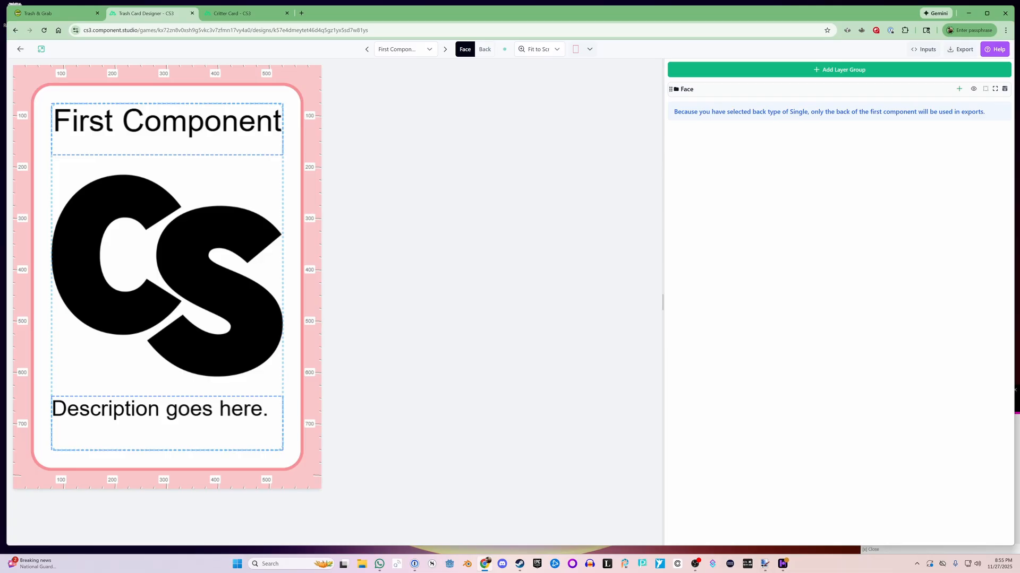
Open the dataset belonging to the Trash Card design.
{"action": "left_click", "coordinate": [923, 49]}
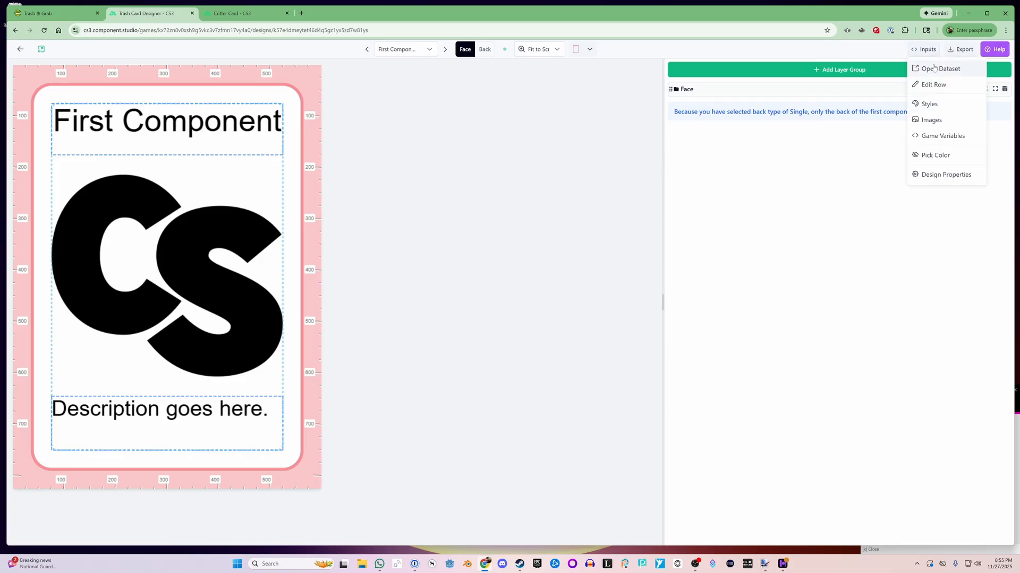
{"action": "left_click", "coordinate": [937, 71]}
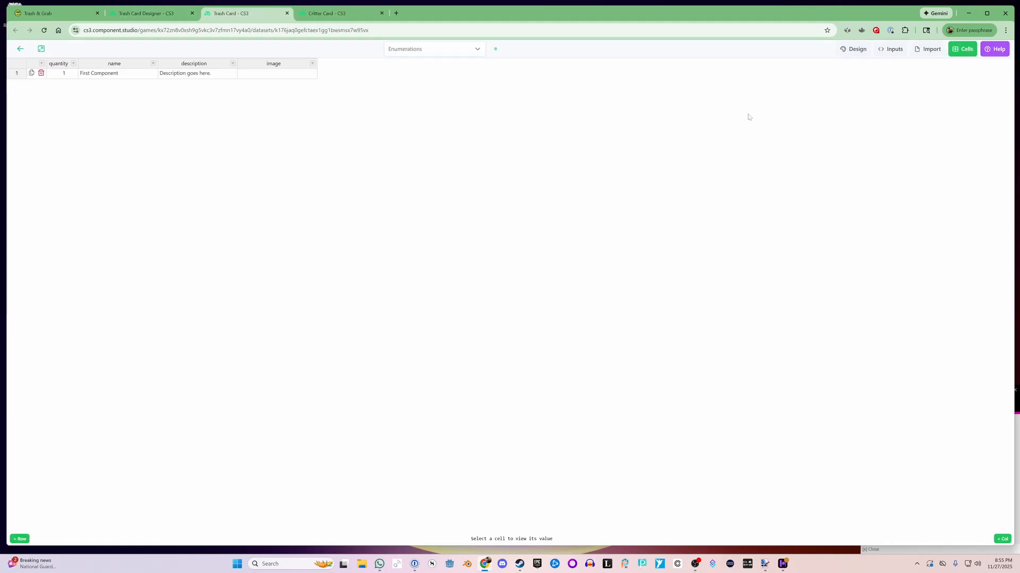
{"action": "left_click", "coordinate": [117, 75]}
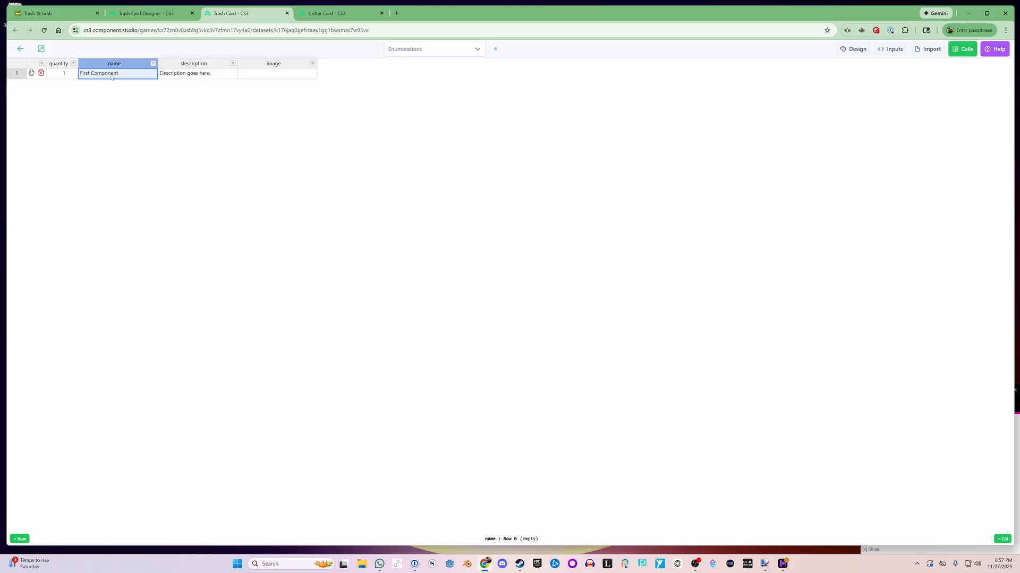
{"action": "left_click", "coordinate": [194, 115]}
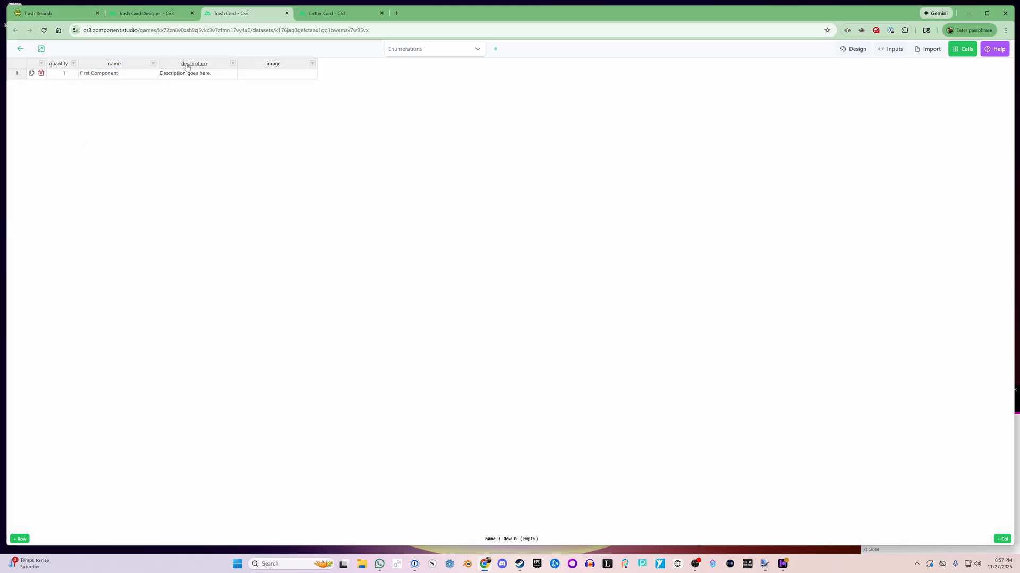
Rename the dataset's description column to attribute, keeping its Text type.
{"action": "left_click", "coordinate": [232, 64]}
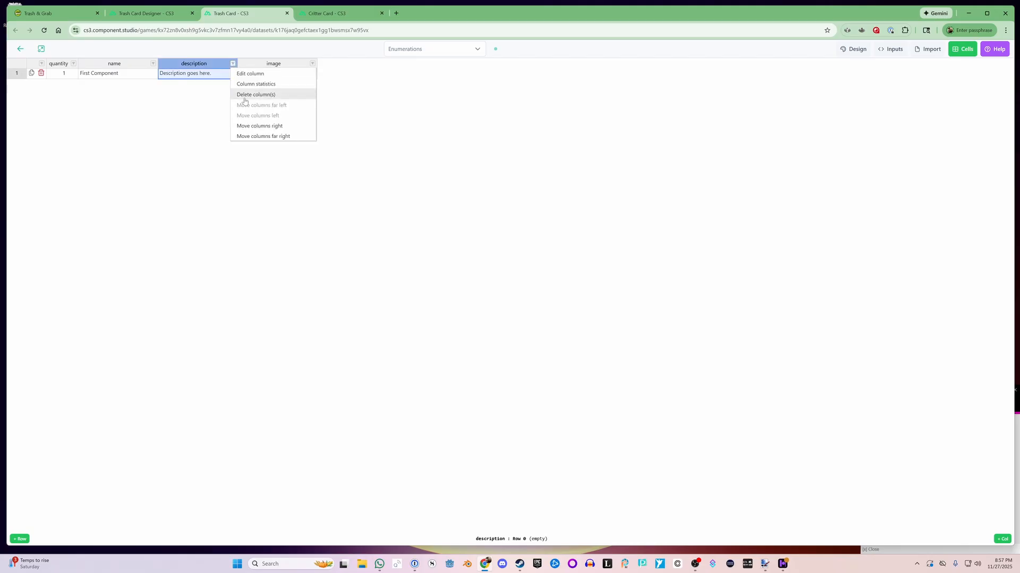
{"action": "left_click", "coordinate": [257, 76]}
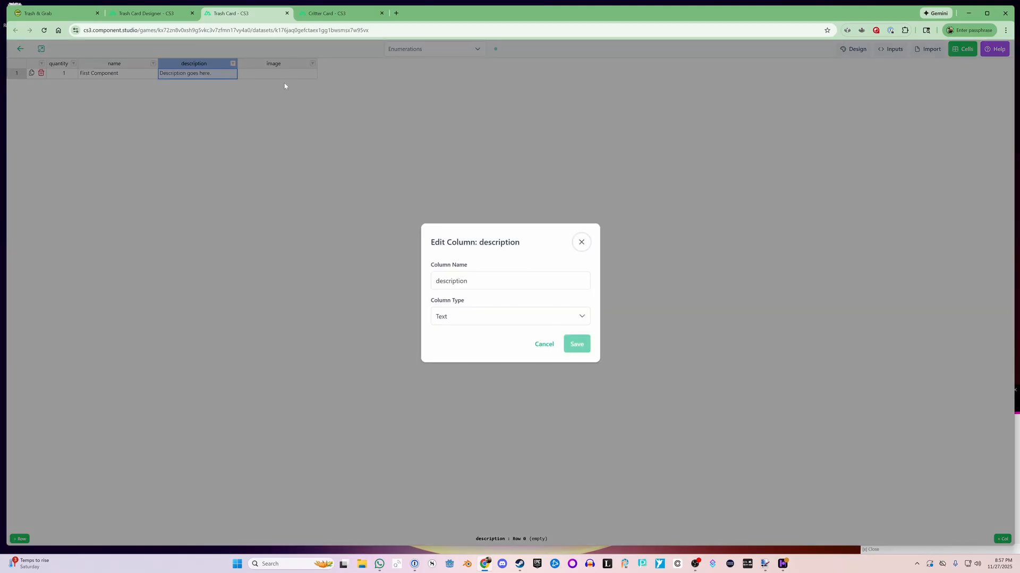
{"action": "key", "text": "Tab"}
{"action": "type", "text": "attribute"}
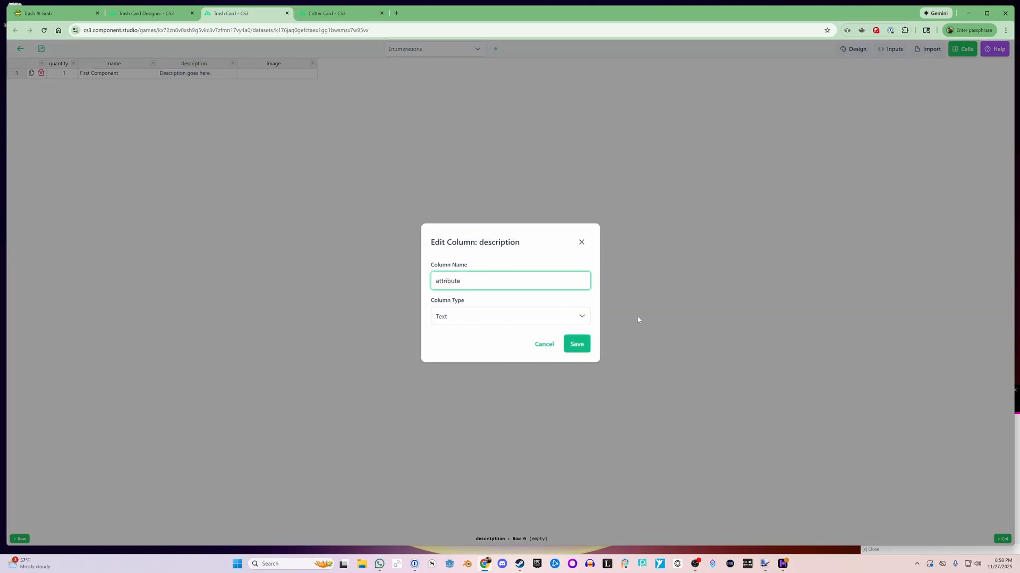
{"action": "left_click", "coordinate": [577, 344]}
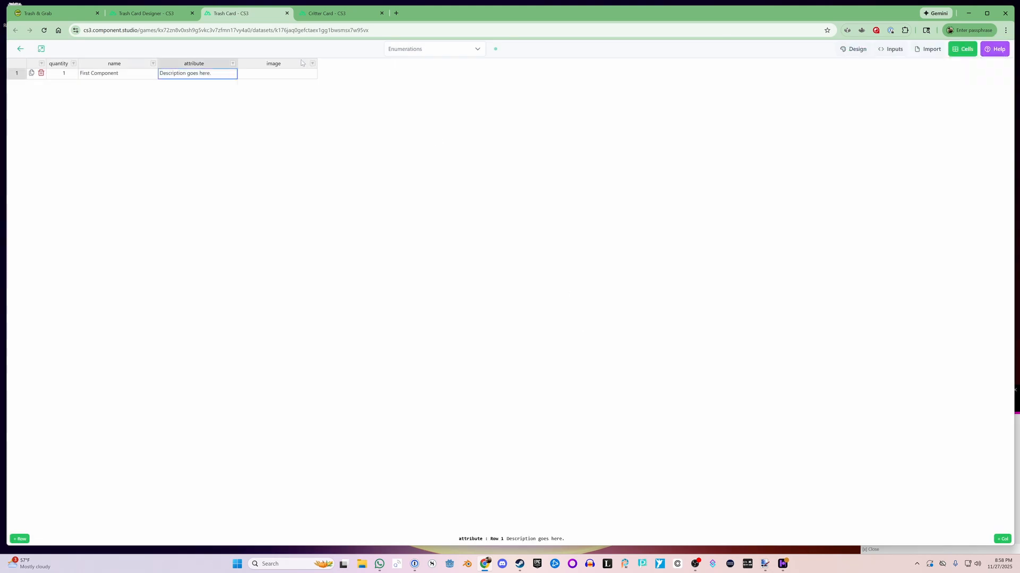
Move the image column ahead of the attribute column and rename it trash_face.
{"action": "left_click", "coordinate": [313, 63]}
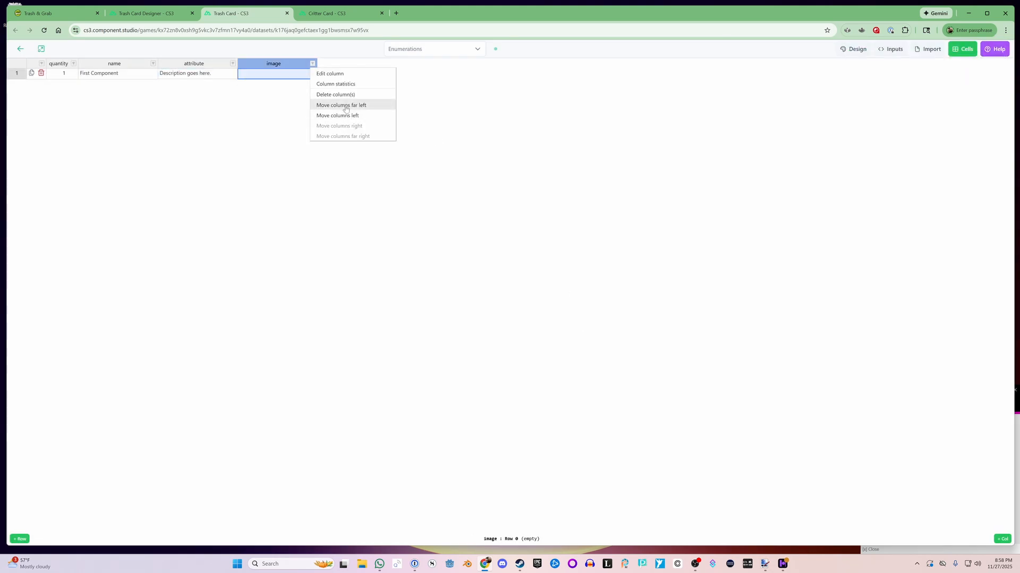
{"action": "left_click", "coordinate": [342, 116]}
{"action": "left_click", "coordinate": [233, 63]}
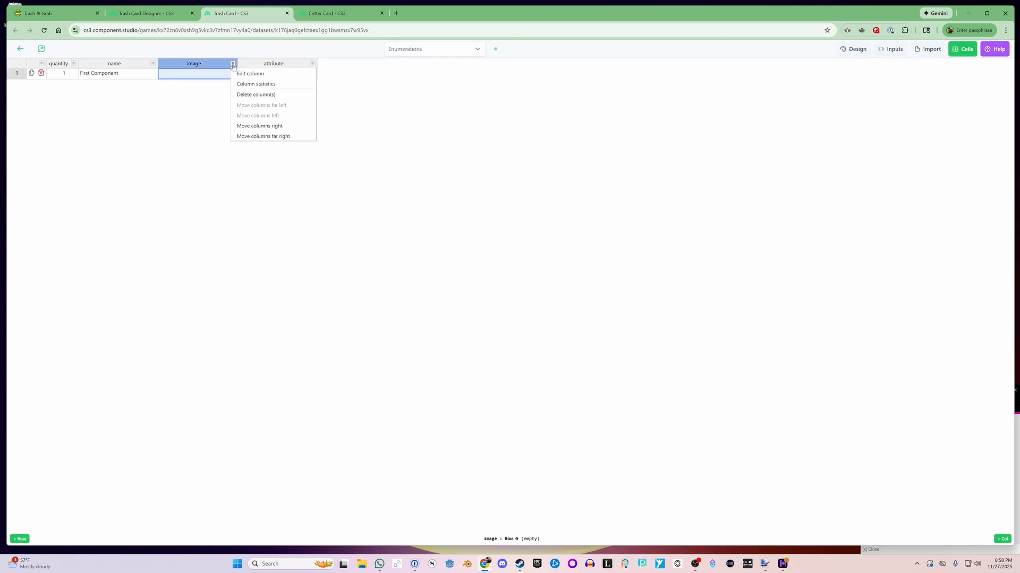
{"action": "left_click", "coordinate": [313, 75]}
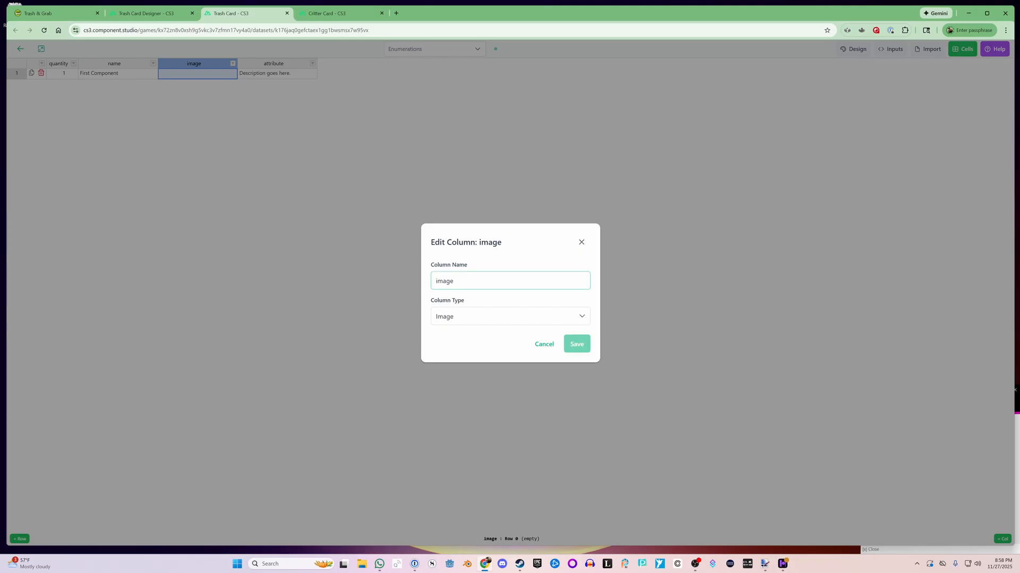
{"action": "left_click_drag", "start_coordinate": [463, 281], "coordinate": [405, 274]}
{"action": "type", "text": "trash"}
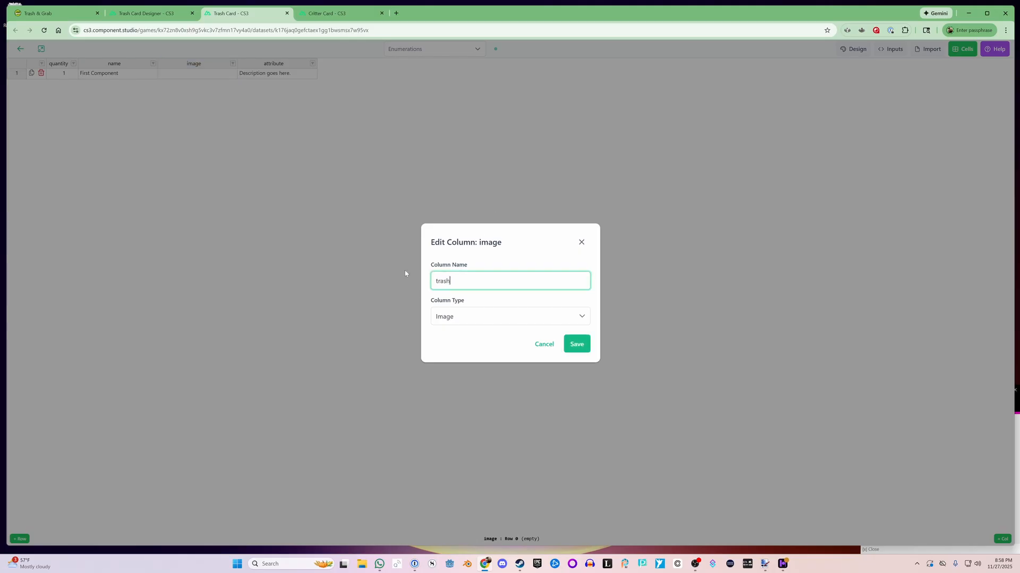
{"action": "type", "text": "_face"}
{"action": "left_click", "coordinate": [577, 346]}
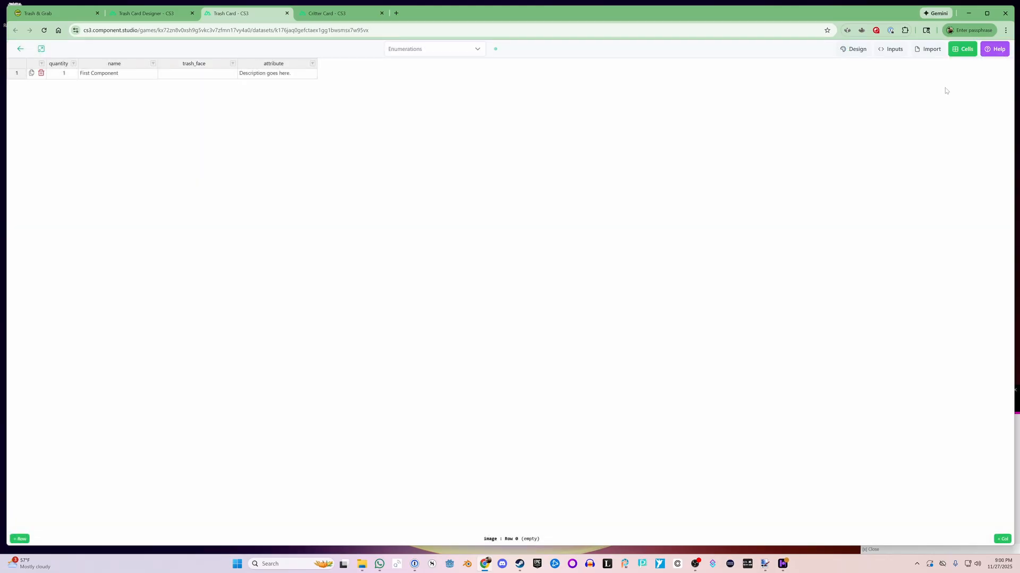
Add a column named trash_points with the Number type to the dataset.
{"action": "left_click", "coordinate": [1003, 539]}
{"action": "type", "text": "trash"}
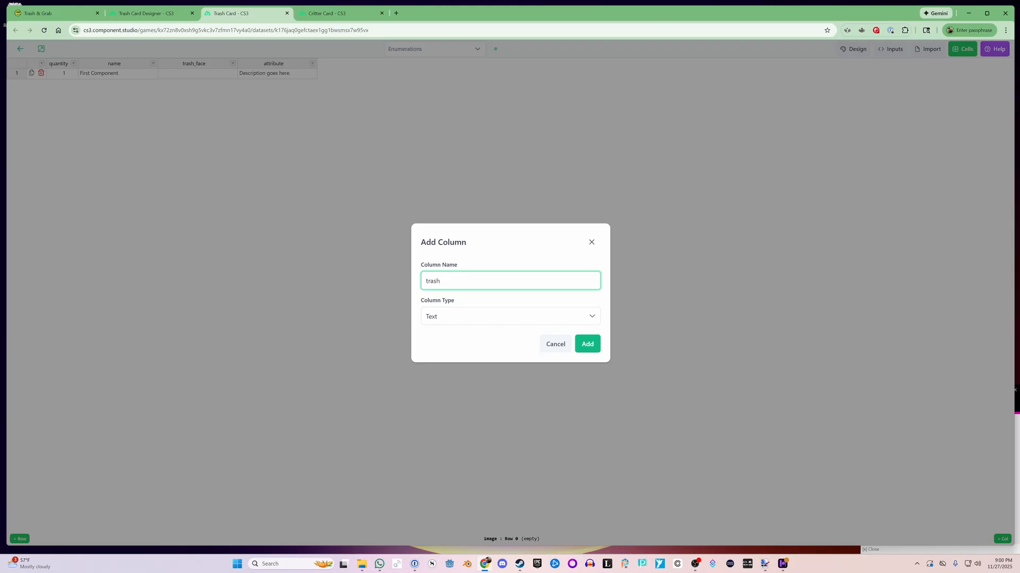
{"action": "type", "text": "_points"}
{"action": "left_click", "coordinate": [525, 318]}
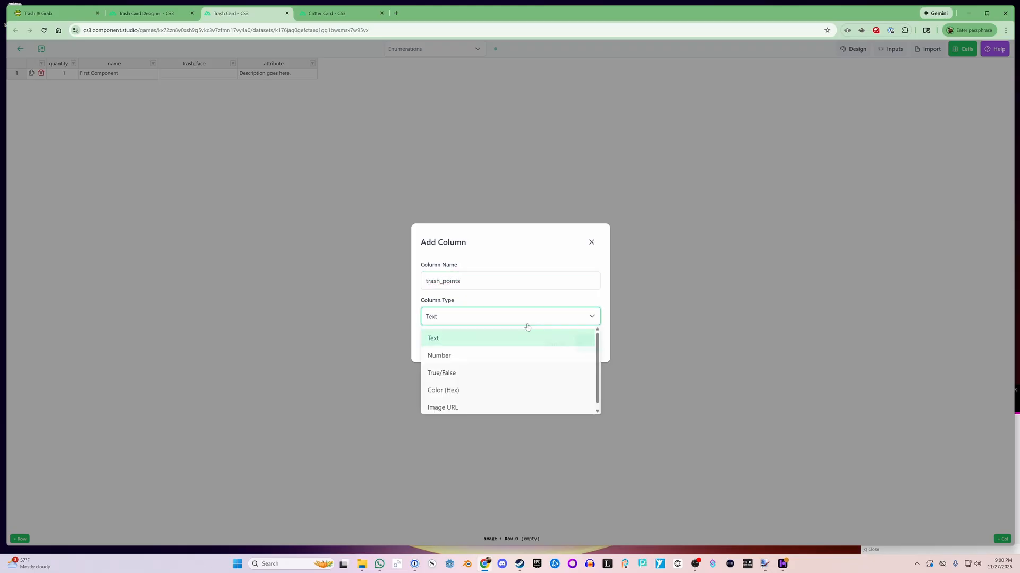
{"action": "left_click", "coordinate": [434, 355]}
{"action": "left_click", "coordinate": [587, 344]}
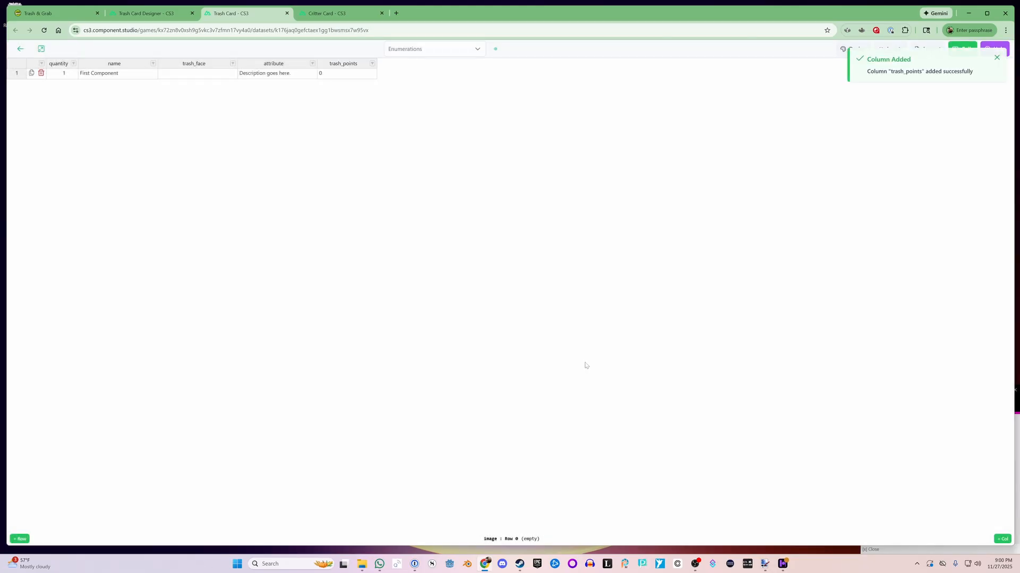
Add a column named trash_image with the Image URL type to the dataset.
{"action": "left_click", "coordinate": [1002, 539]}
{"action": "left_click", "coordinate": [510, 316]}
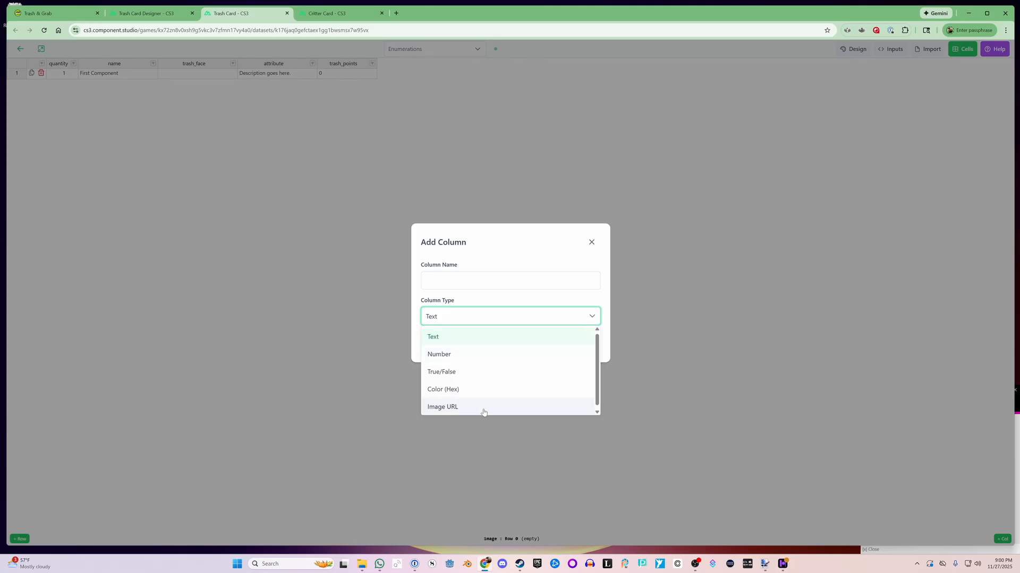
{"action": "left_click", "coordinate": [450, 409]}
{"action": "left_click", "coordinate": [478, 281]}
{"action": "type", "text": "tra"}
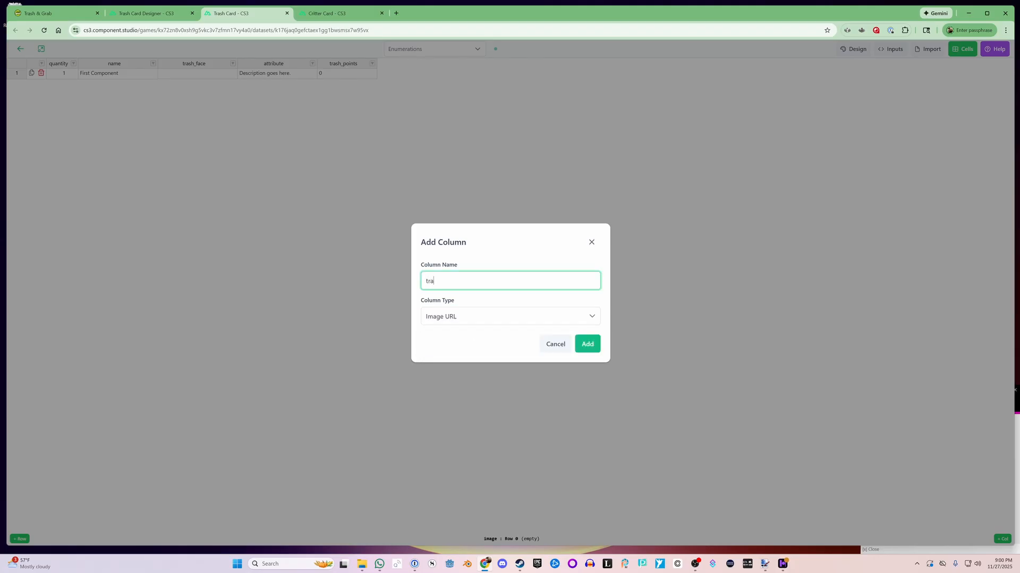
{"action": "type", "text": "sh_image"}
{"action": "key", "text": "Return"}
Move the trash_image column so it sits between trash_face and attribute.
{"action": "left_click", "coordinate": [403, 63]}
{"action": "left_click", "coordinate": [432, 64]}
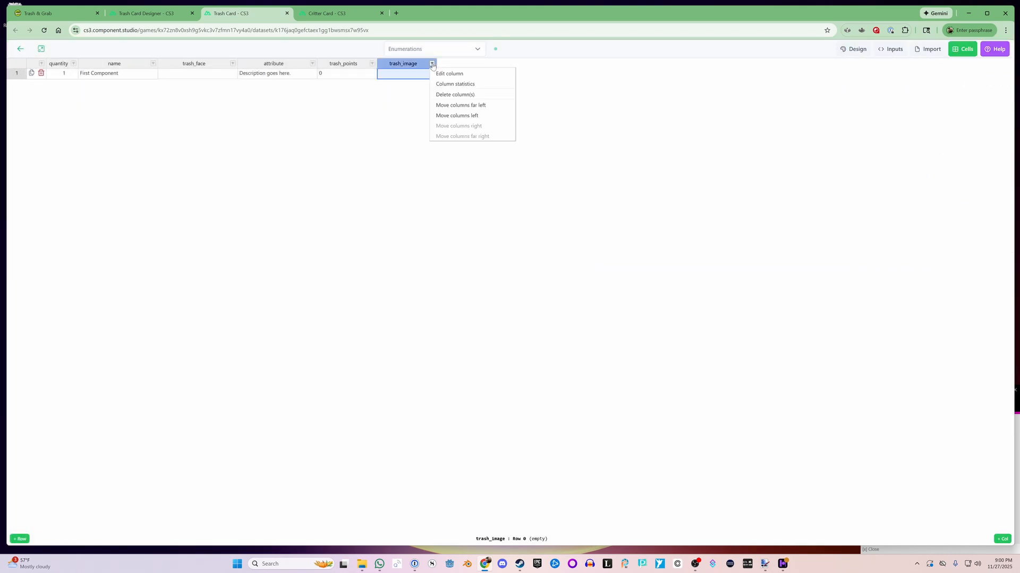
{"action": "left_click", "coordinate": [461, 115]}
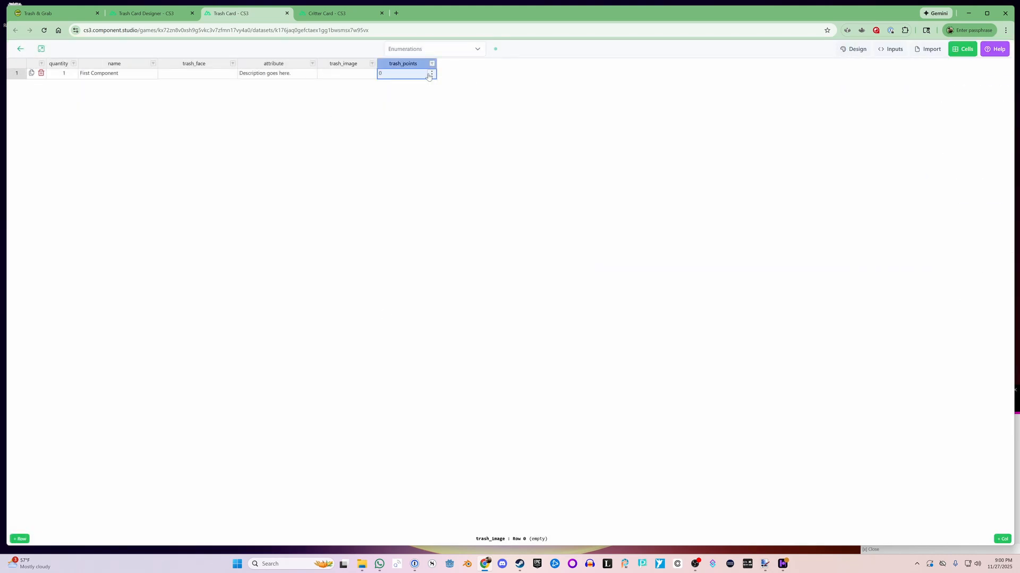
{"action": "left_click", "coordinate": [372, 63]}
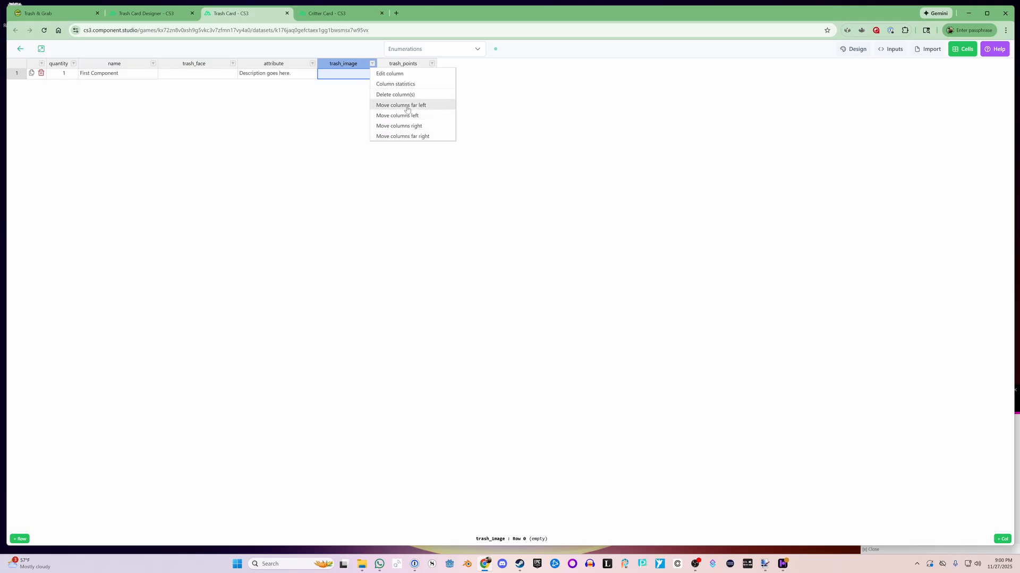
{"action": "left_click", "coordinate": [408, 116]}
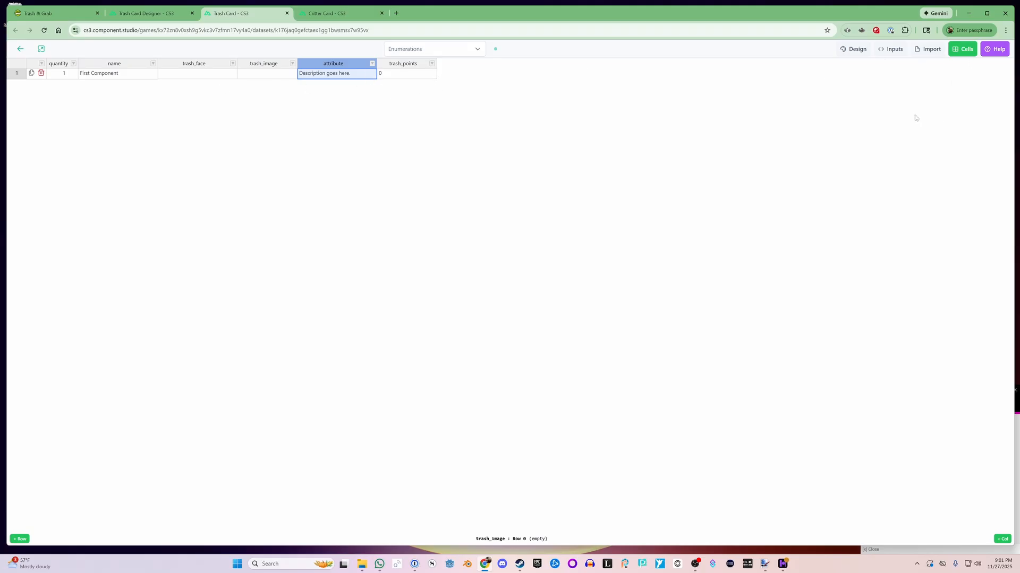
Add a column named bonus_box_text with the Text type to the dataset.
{"action": "left_click", "coordinate": [1002, 540]}
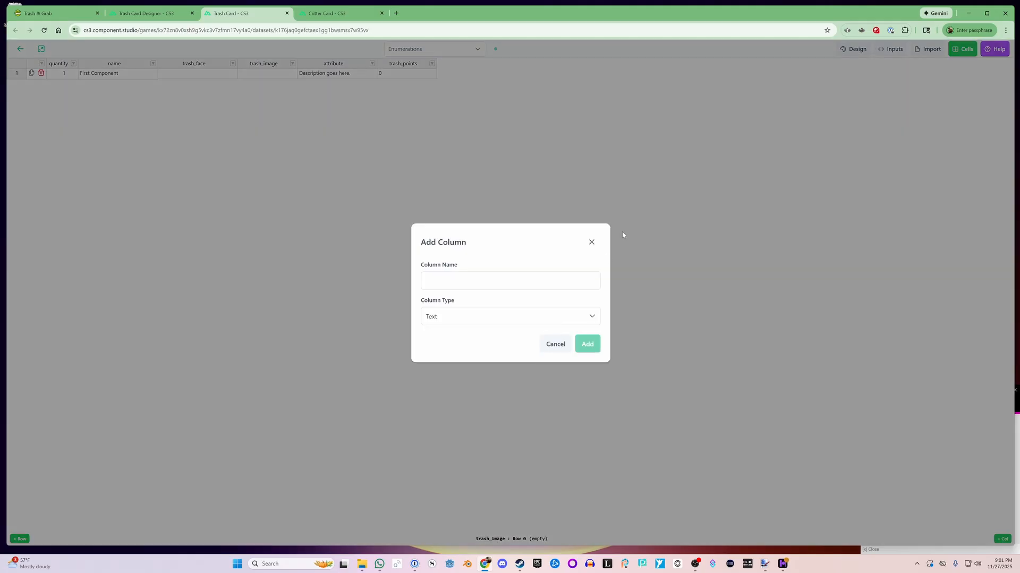
{"action": "type", "text": "b"}
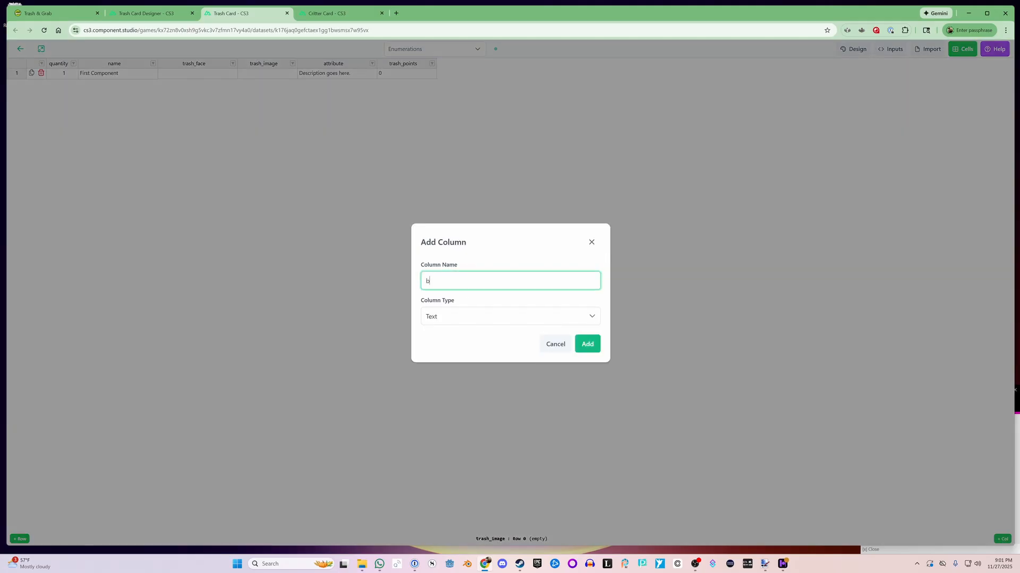
{"action": "type", "text": "onus_box_text"}
{"action": "left_click", "coordinate": [587, 344]}
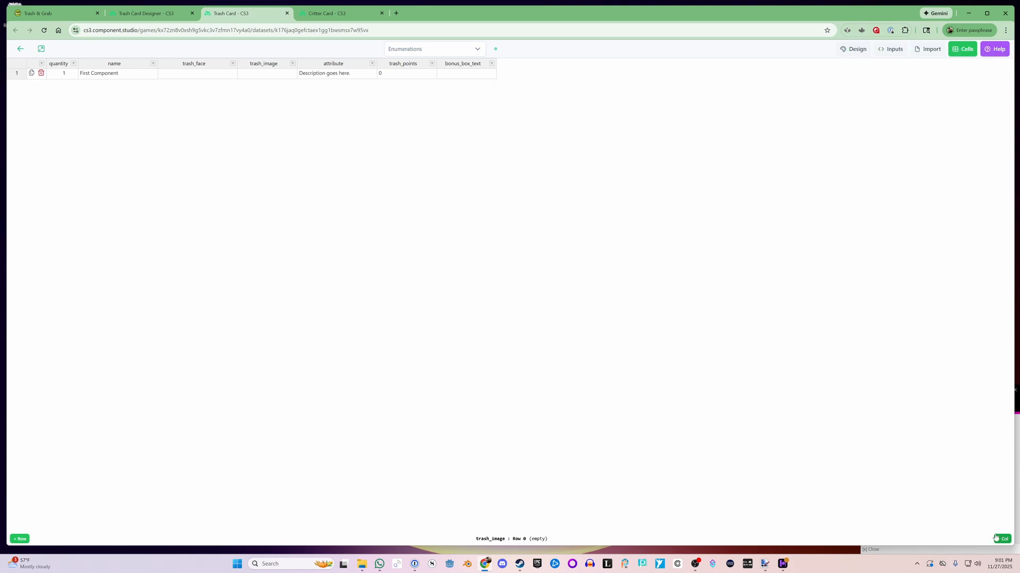
Add a column named bonus_animal_text with the Text type to the dataset.
{"action": "left_click", "coordinate": [1001, 539]}
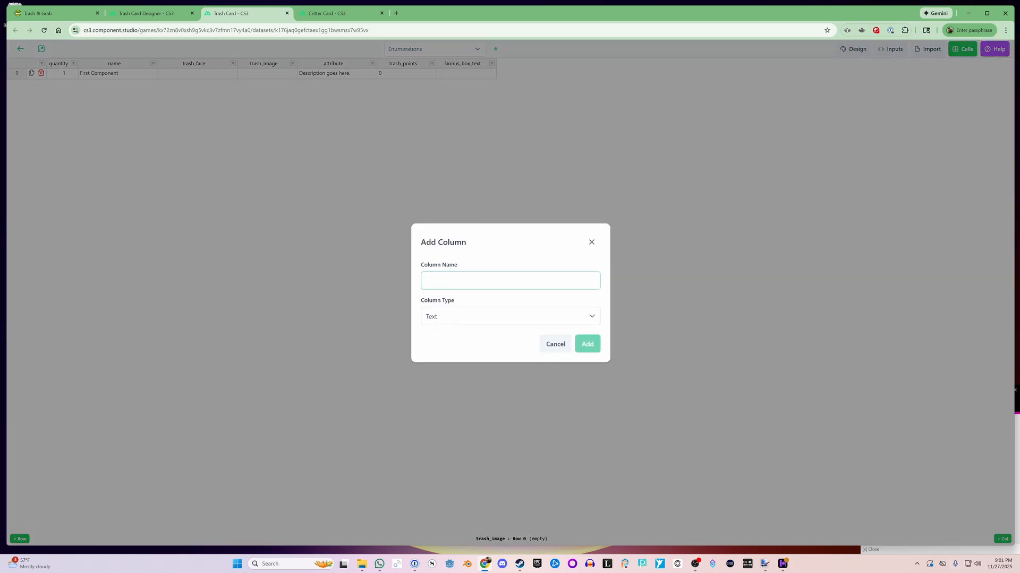
{"action": "type", "text": "box"}
{"action": "key", "text": "BackSpace"}
{"action": "key", "text": "BackSpace"}
{"action": "key", "text": "BackSpace"}
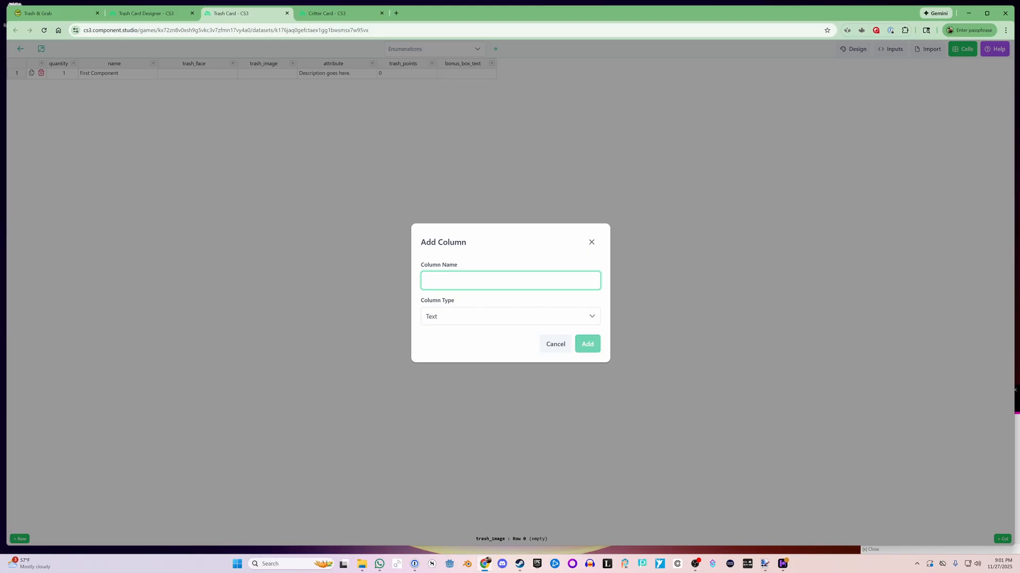
{"action": "type", "text": "bonus_anima"}
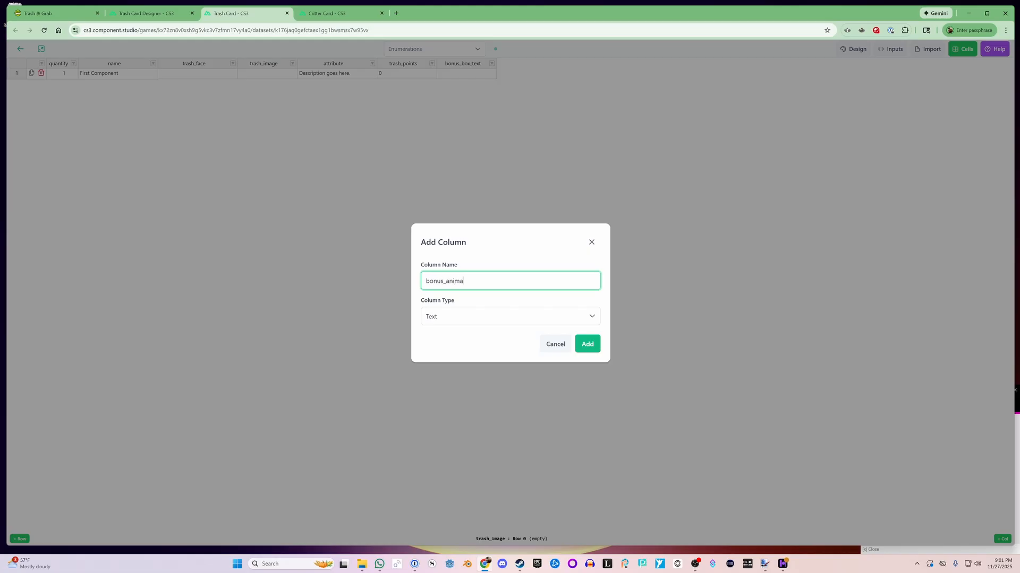
{"action": "type", "text": "l_text"}
{"action": "key", "text": "Return"}
Add a column named bonus_animal_image with the Image URL type to the dataset.
{"action": "left_click", "coordinate": [510, 316]}
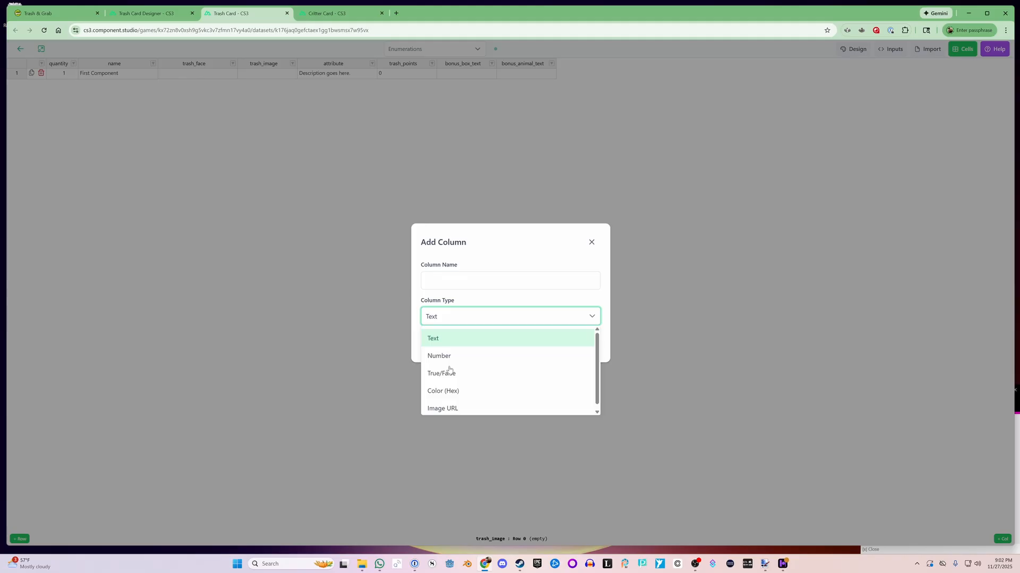
{"action": "left_click", "coordinate": [449, 407]}
{"action": "left_click", "coordinate": [457, 281]}
{"action": "type", "text": "bonus_animal_image"}
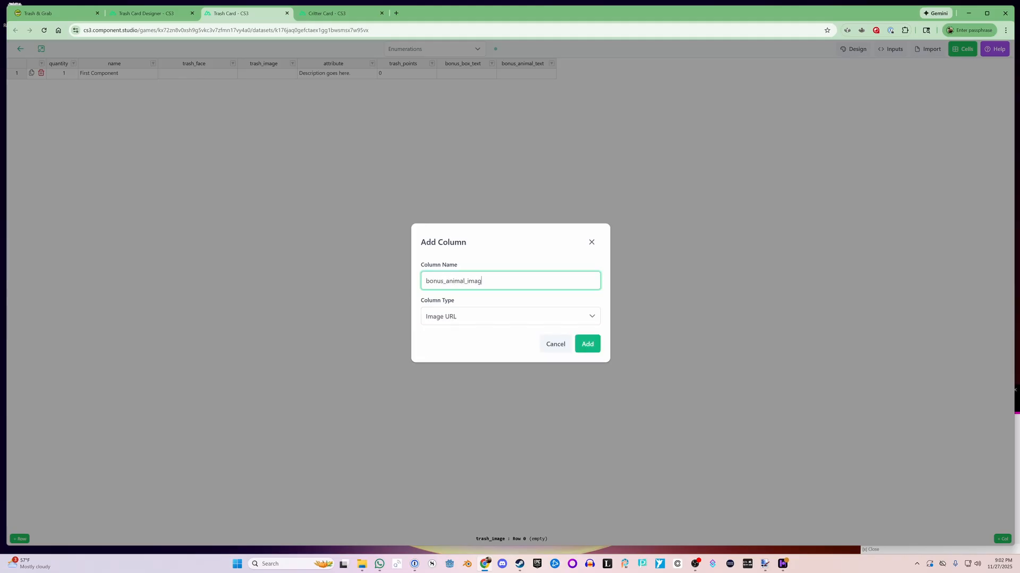
{"action": "left_click", "coordinate": [592, 352]}
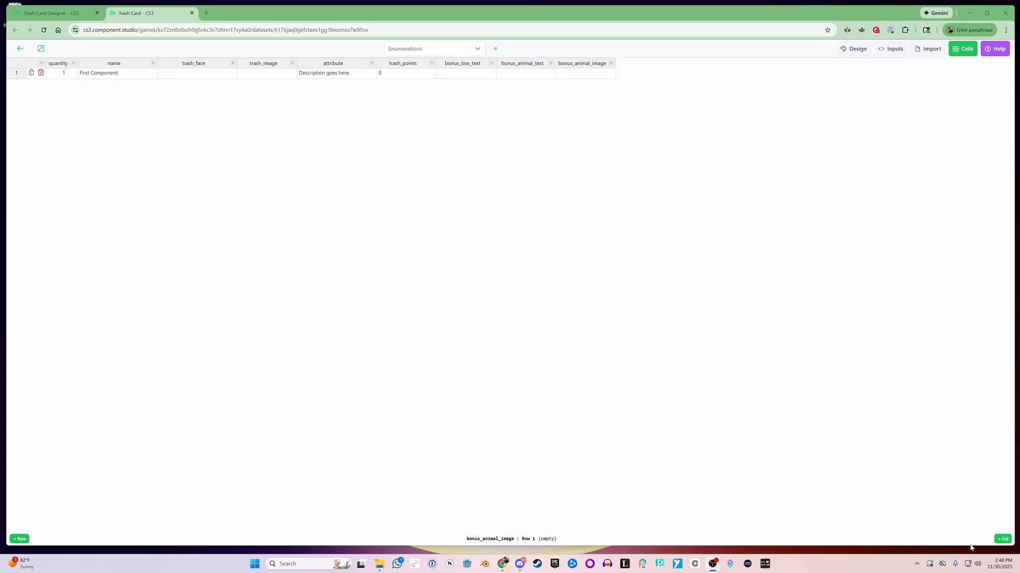
Add a column named tool with the Text type to the dataset.
{"action": "left_click", "coordinate": [1003, 539]}
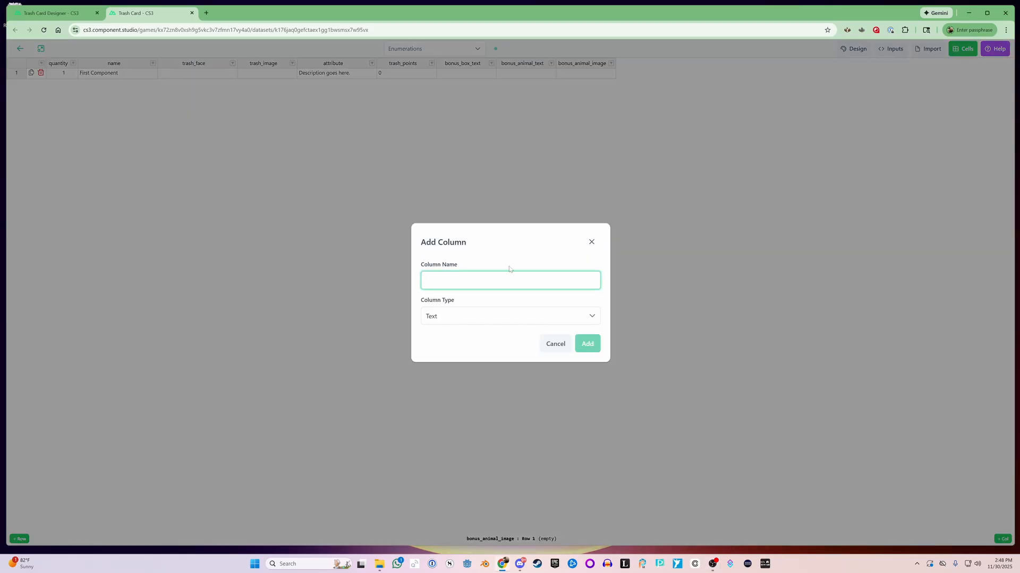
{"action": "type", "text": "tool"}
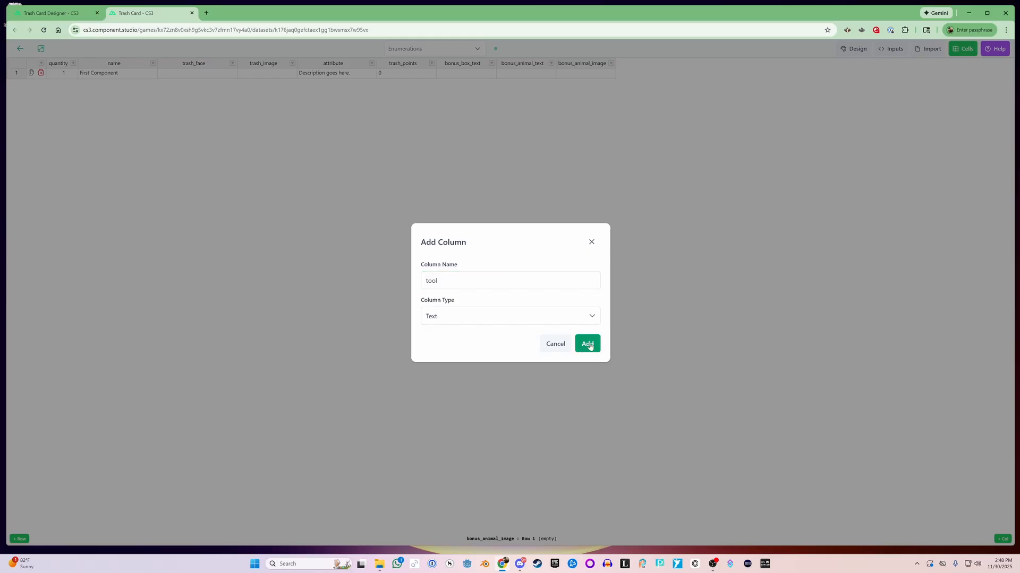
{"action": "left_click", "coordinate": [589, 345]}
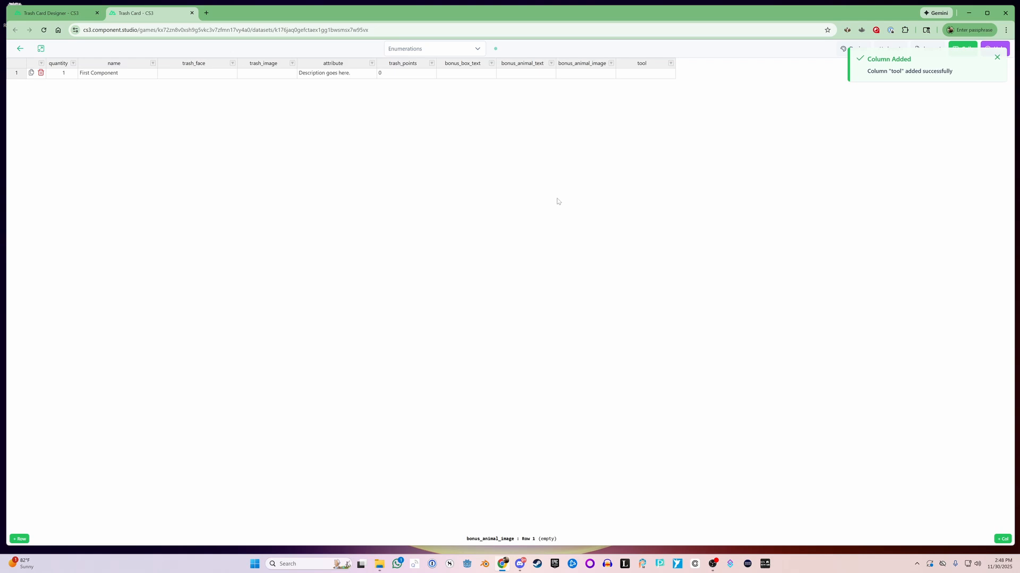
Move the tool column so it sits between trash_image and attribute.
{"action": "left_click", "coordinate": [671, 63]}
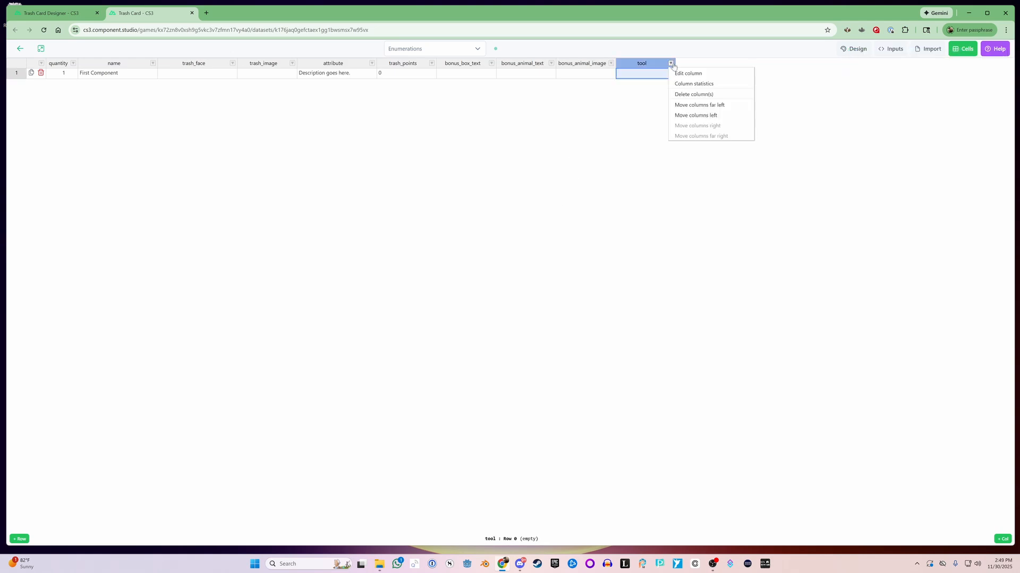
{"action": "left_click", "coordinate": [699, 116]}
{"action": "left_click", "coordinate": [611, 64]}
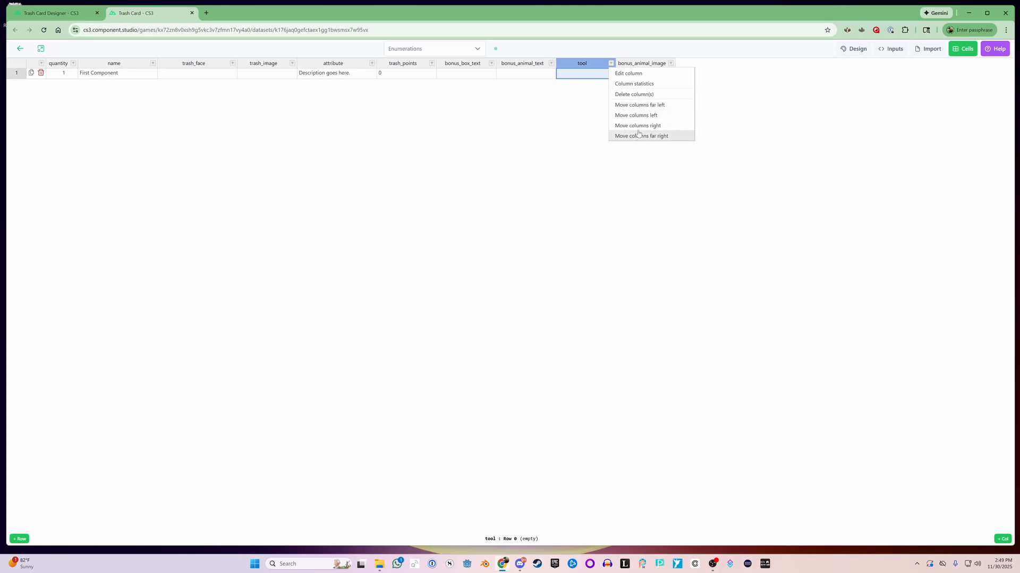
{"action": "left_click", "coordinate": [637, 116]}
{"action": "left_click", "coordinate": [551, 63]}
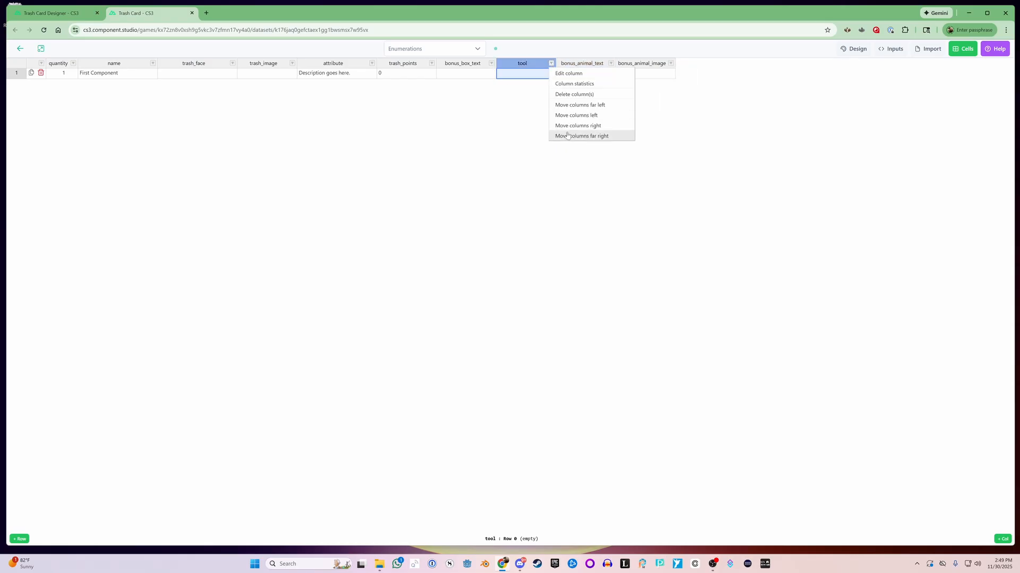
{"action": "left_click", "coordinate": [574, 116]}
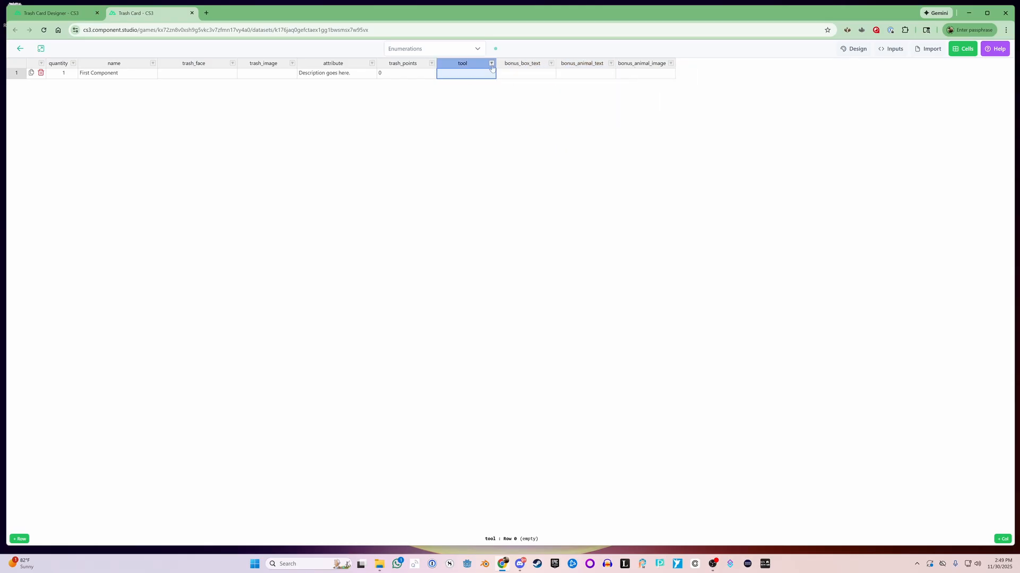
{"action": "left_click", "coordinate": [492, 65]}
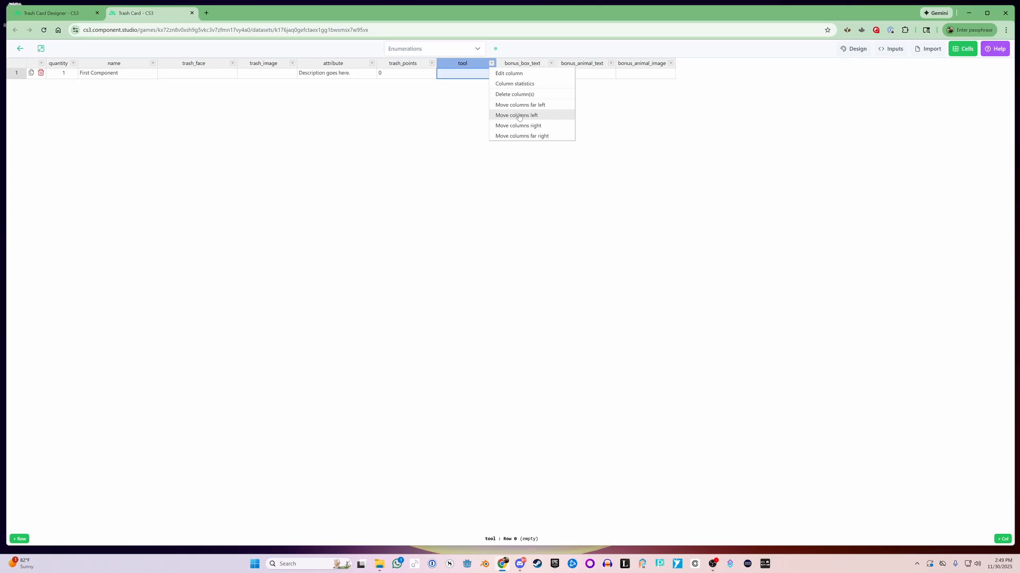
{"action": "left_click", "coordinate": [519, 117]}
{"action": "left_click", "coordinate": [431, 63]}
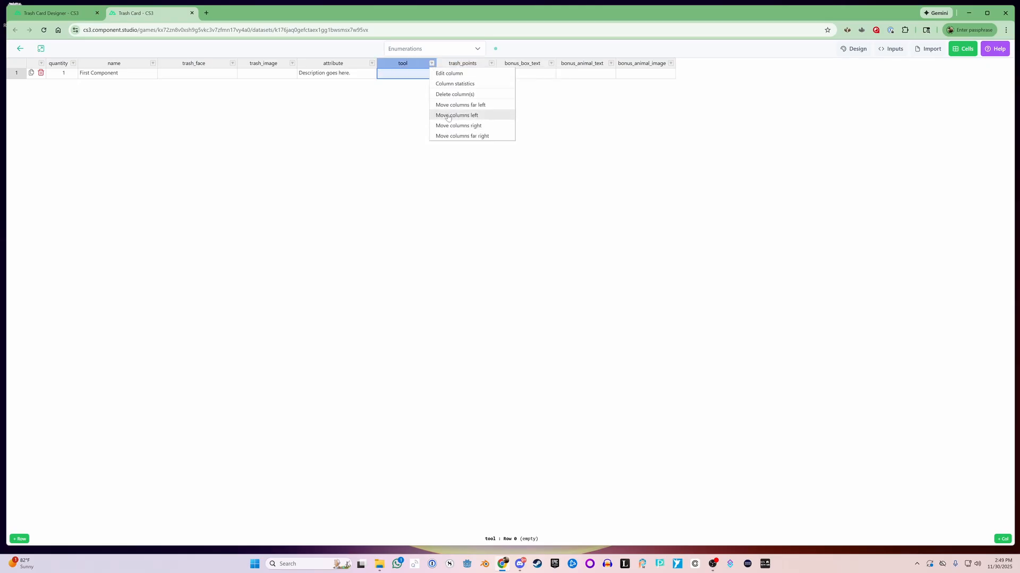
{"action": "left_click", "coordinate": [448, 117]}
Name the first row Cheese and assign the Trash_Face image from the Trash folder to its trash_face cell.
{"action": "left_click", "coordinate": [148, 76]}
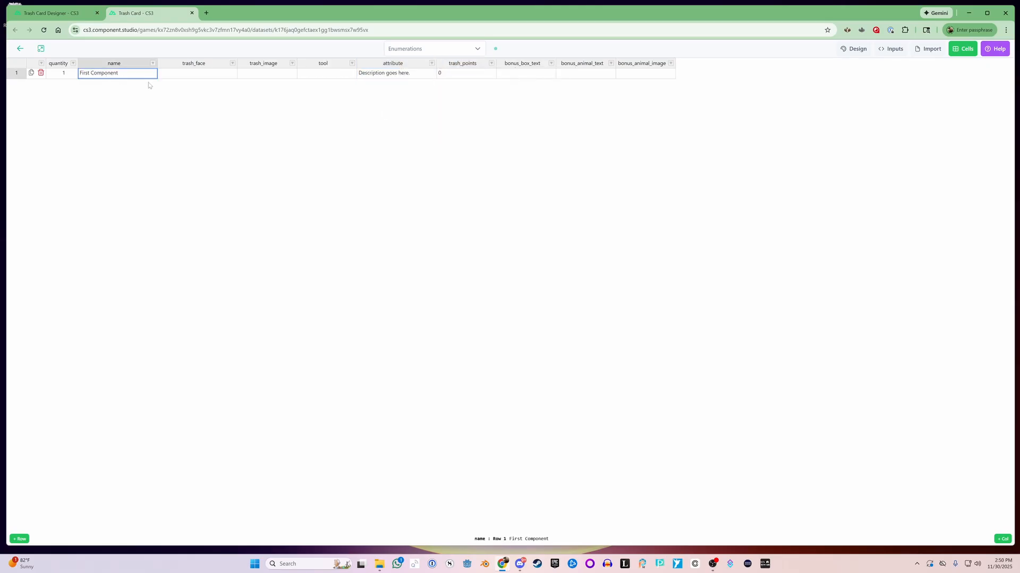
{"action": "type", "text": "Cheese"}
{"action": "left_click", "coordinate": [229, 76]}
{"action": "left_click", "coordinate": [232, 75]}
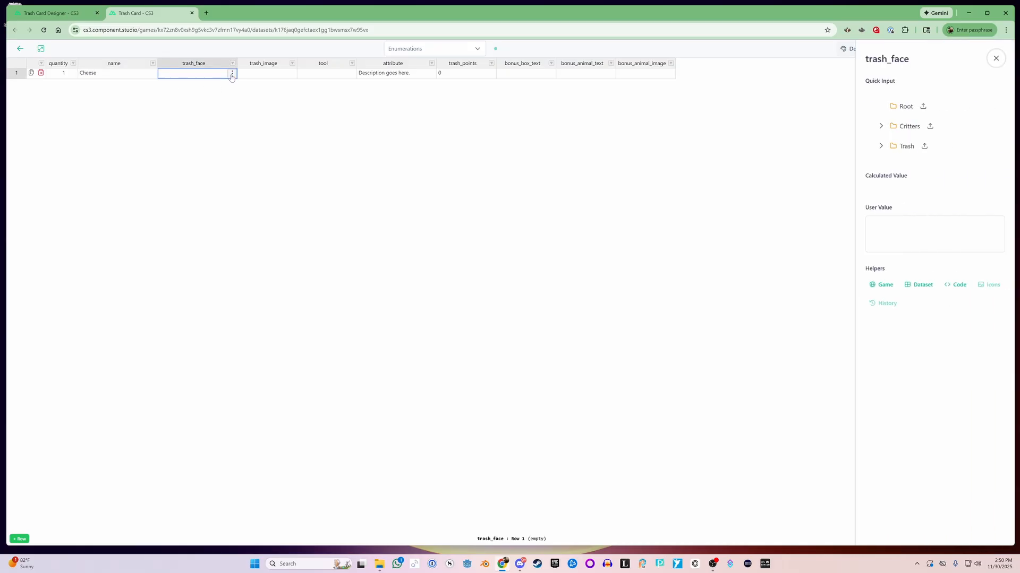
{"action": "left_click", "coordinate": [881, 146]}
{"action": "scroll", "coordinate": [897, 373], "scroll_direction": "down", "scroll_amount": 8}
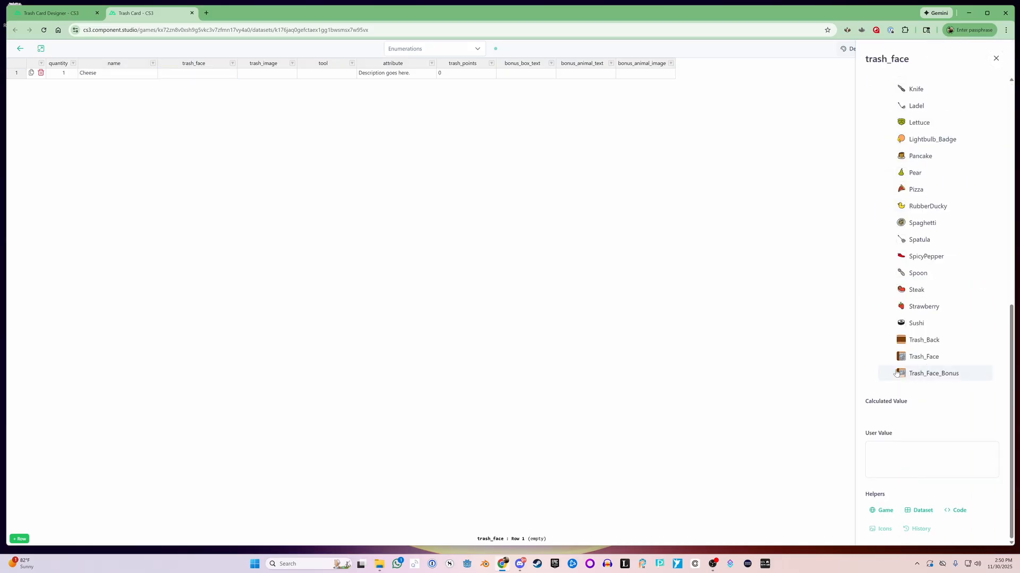
{"action": "left_click", "coordinate": [923, 356]}
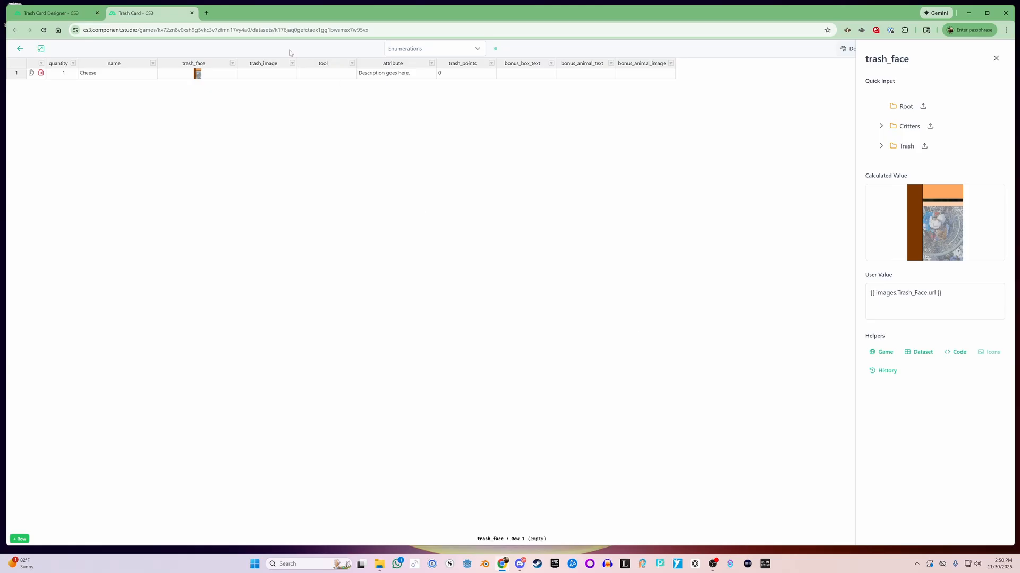
Assign the Cheese image from the Trash folder to the Cheese row's trash_image cell.
{"action": "double_click", "coordinate": [291, 74]}
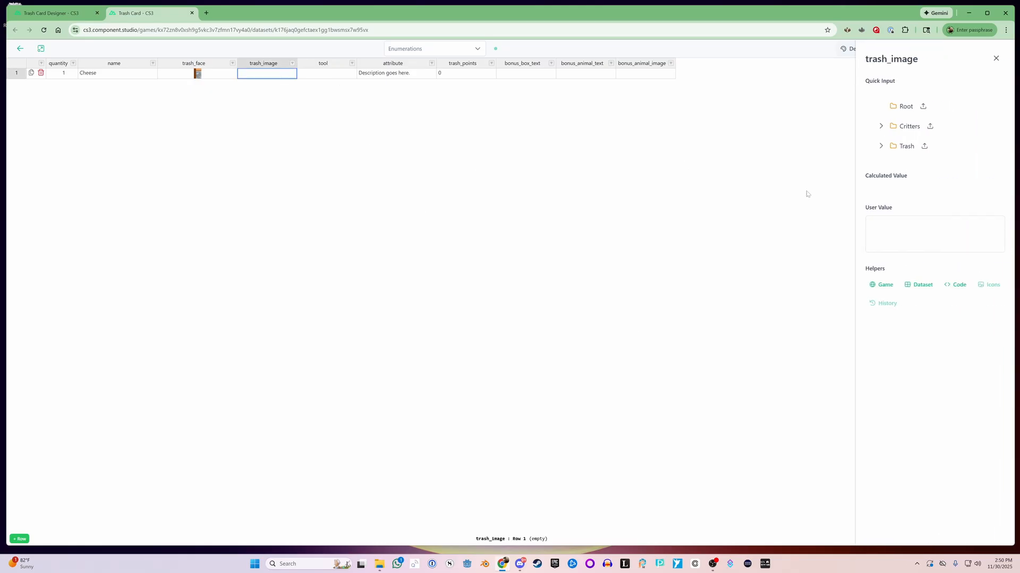
{"action": "left_click", "coordinate": [882, 147]}
{"action": "left_click", "coordinate": [919, 265]}
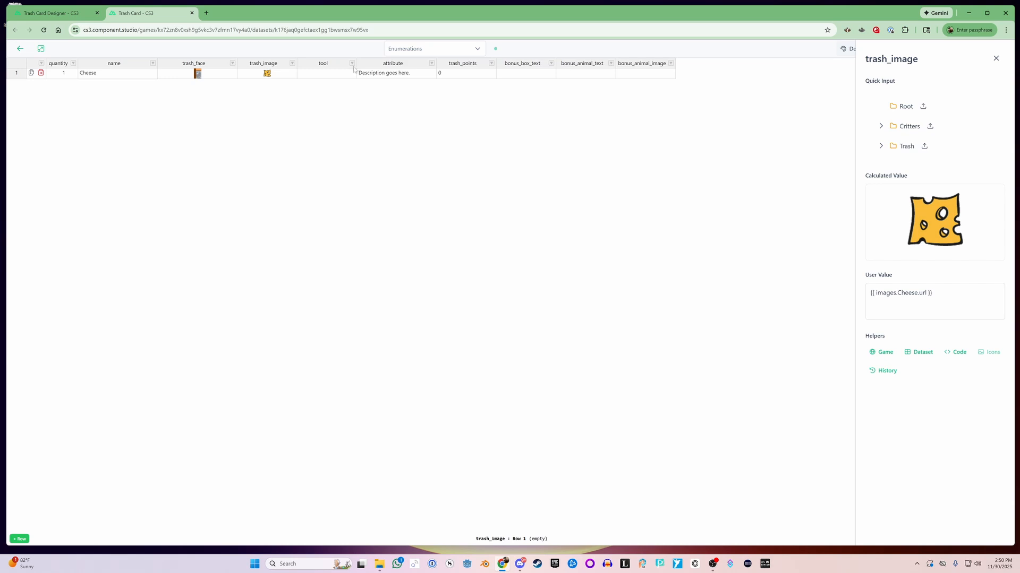
Set the Cheese row's attribute to Tasty and its trash_points to 2.
{"action": "left_click", "coordinate": [413, 75]}
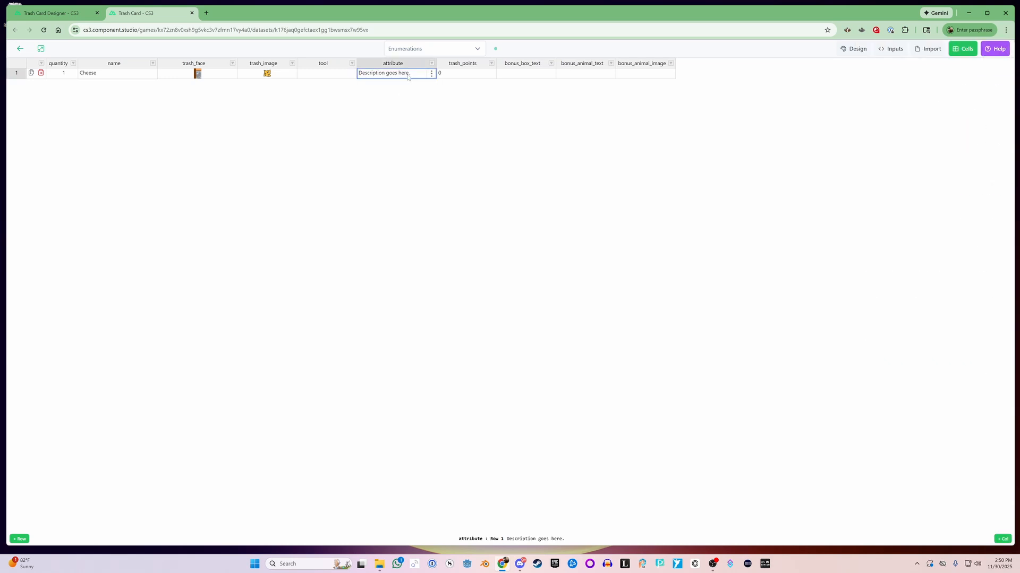
{"action": "type", "text": "Tasty"}
{"action": "key", "text": "Tab"}
{"action": "type", "text": "2"}
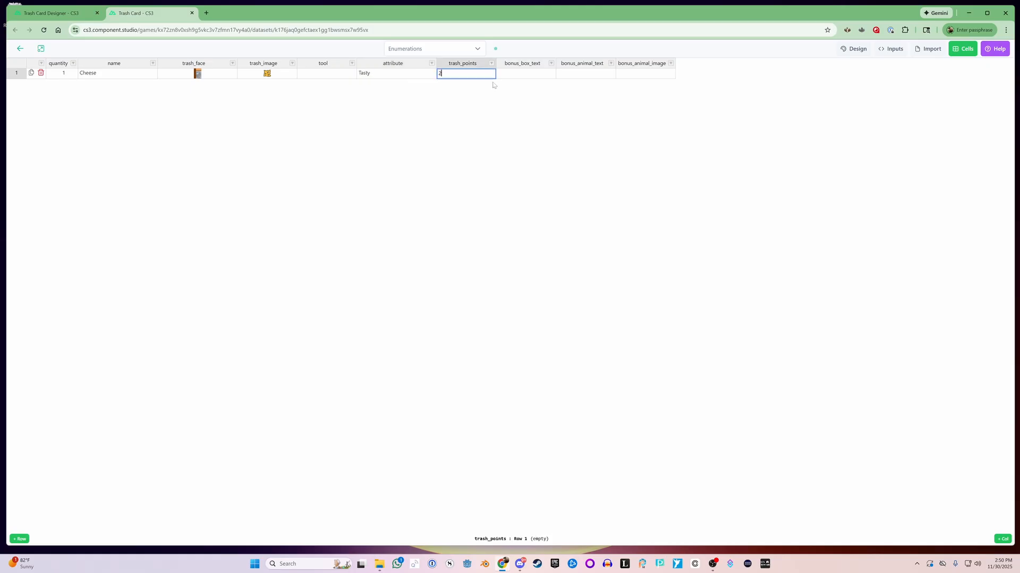
{"action": "left_click", "coordinate": [512, 103]}
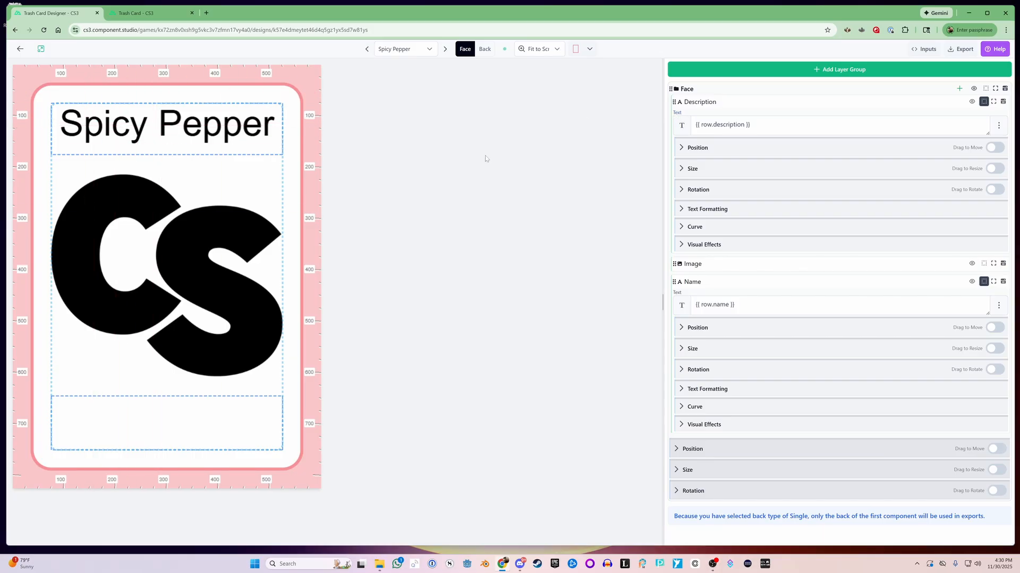
Collapse the Description layer's settings and page through the components to check how the Name layer fills in on each card face.
{"action": "left_click", "coordinate": [698, 102]}
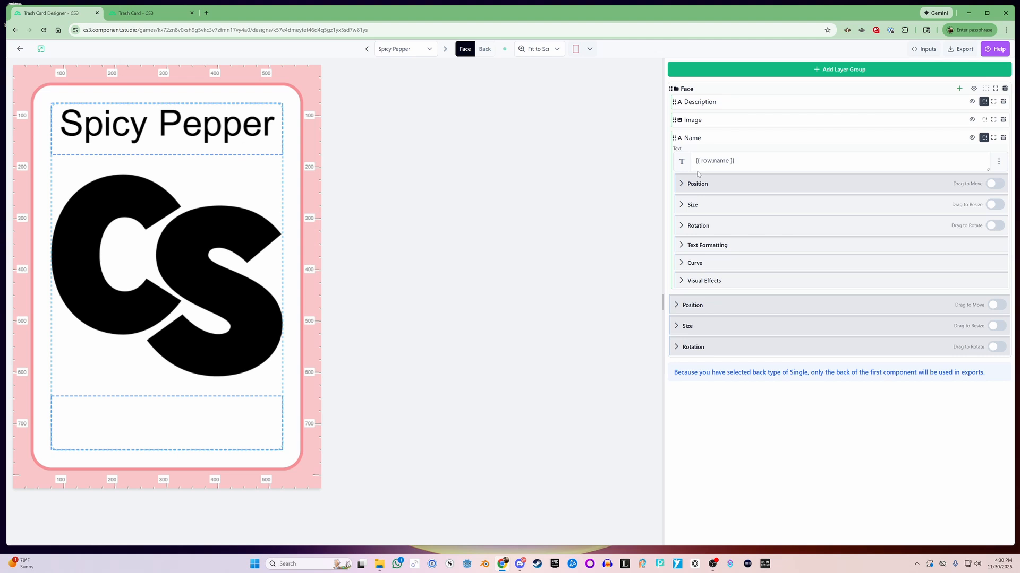
{"action": "left_click", "coordinate": [692, 138]}
{"action": "left_click", "coordinate": [692, 138]}
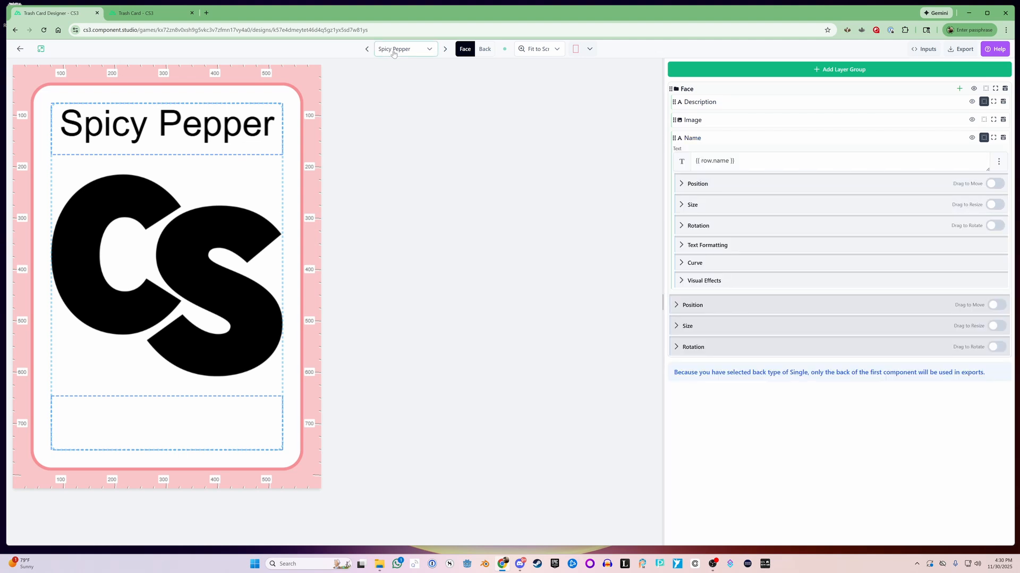
{"action": "left_click", "coordinate": [445, 49]}
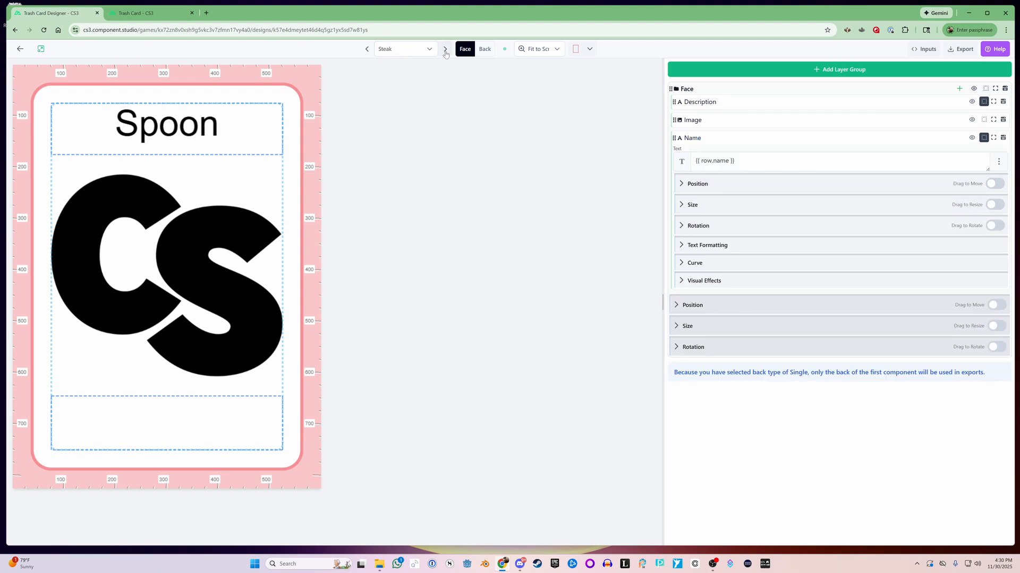
{"action": "left_click", "coordinate": [445, 49]}
{"action": "left_click", "coordinate": [444, 49]}
{"action": "left_click", "coordinate": [445, 49]}
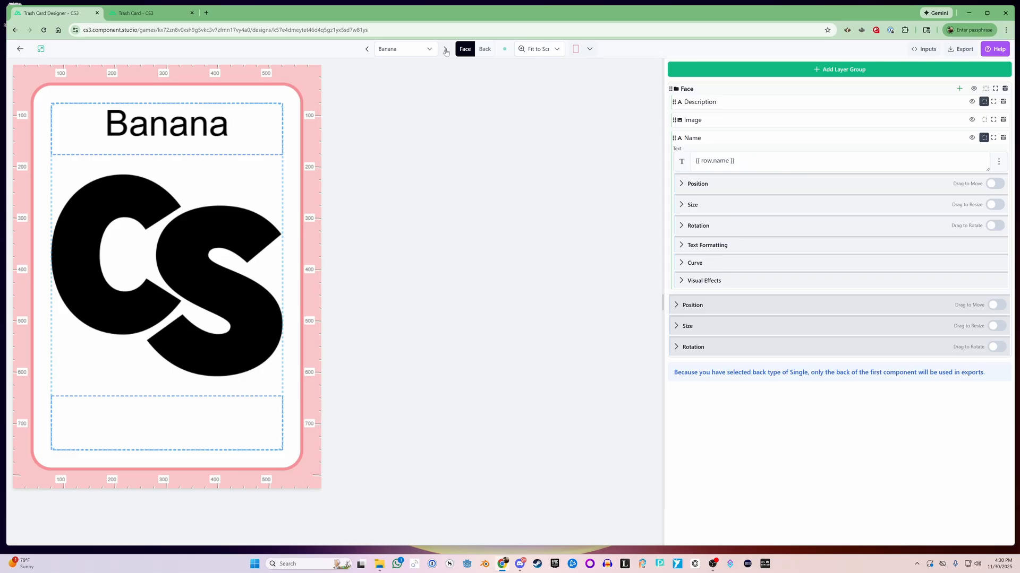
{"action": "left_click", "coordinate": [445, 49]}
{"action": "left_click", "coordinate": [445, 49]}
{"action": "left_click", "coordinate": [367, 49]}
{"action": "left_click", "coordinate": [366, 48]}
{"action": "left_click", "coordinate": [366, 49]}
Expand the Image layer on the card face and look through the Trash folder images offered for its source.
{"action": "left_click", "coordinate": [692, 120]}
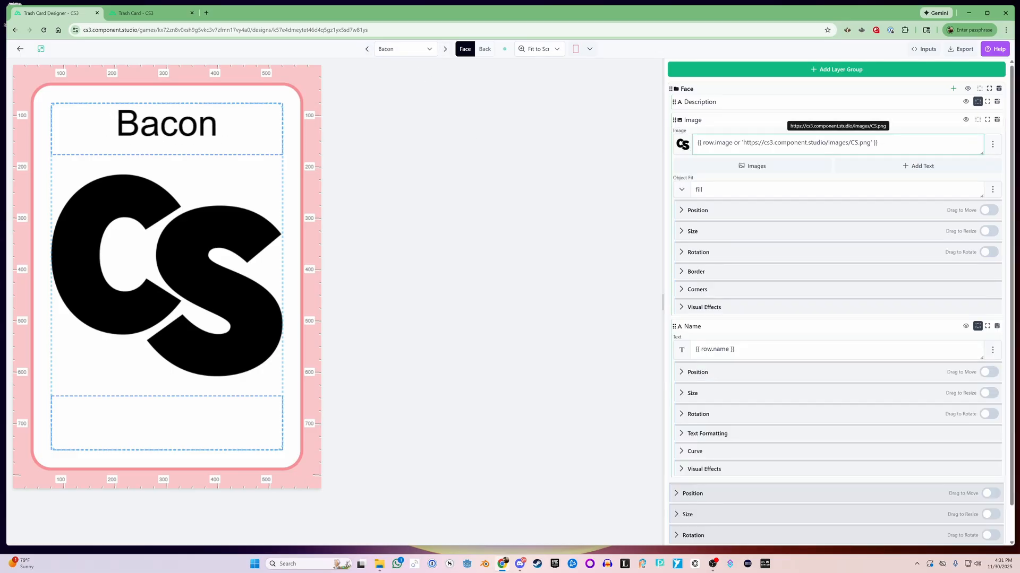
{"action": "left_click", "coordinate": [992, 144]}
{"action": "scroll", "coordinate": [944, 297], "scroll_direction": "down", "scroll_amount": 9}
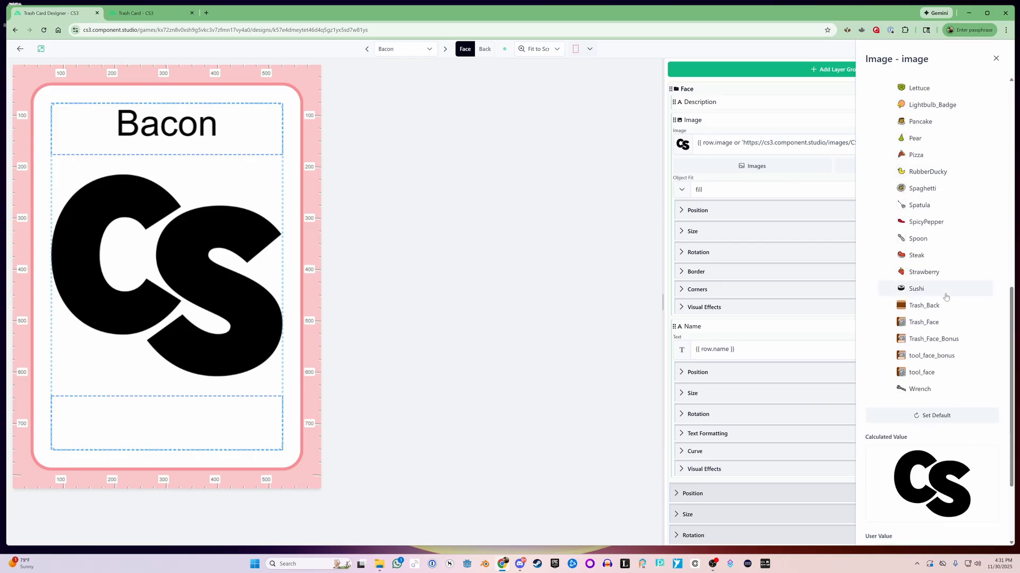
{"action": "scroll", "coordinate": [956, 188], "scroll_direction": "up", "scroll_amount": 8}
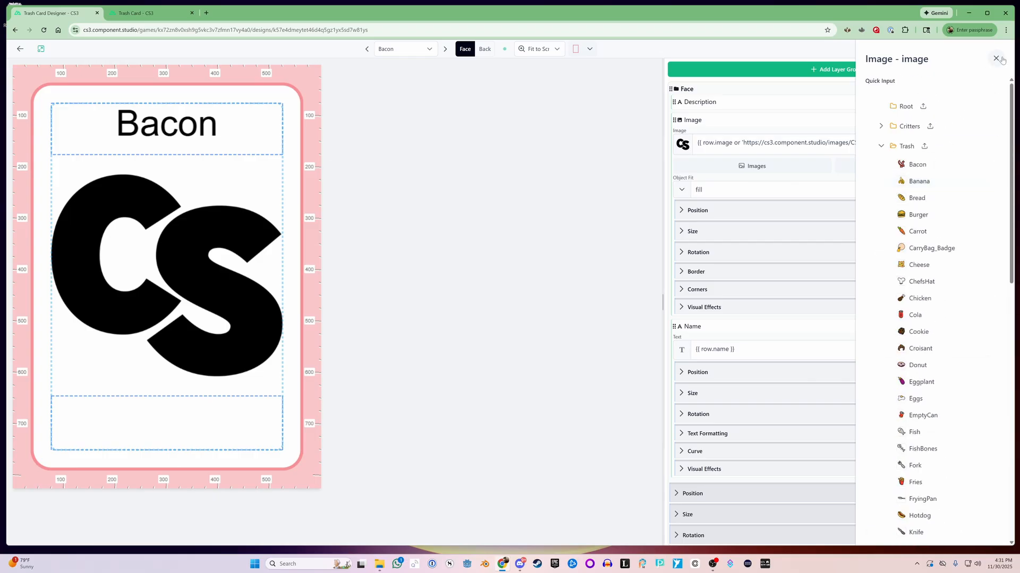
{"action": "left_click", "coordinate": [996, 58]}
Set the Image layer's source to the dataset value {{ row.trash_face }}.
{"action": "left_click", "coordinate": [989, 143]}
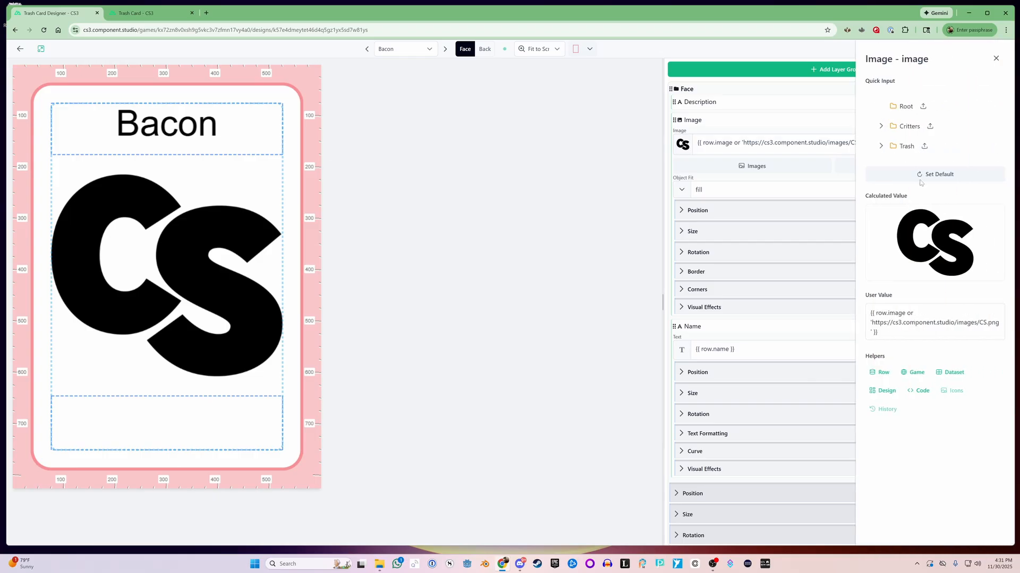
{"action": "left_click", "coordinate": [883, 374]}
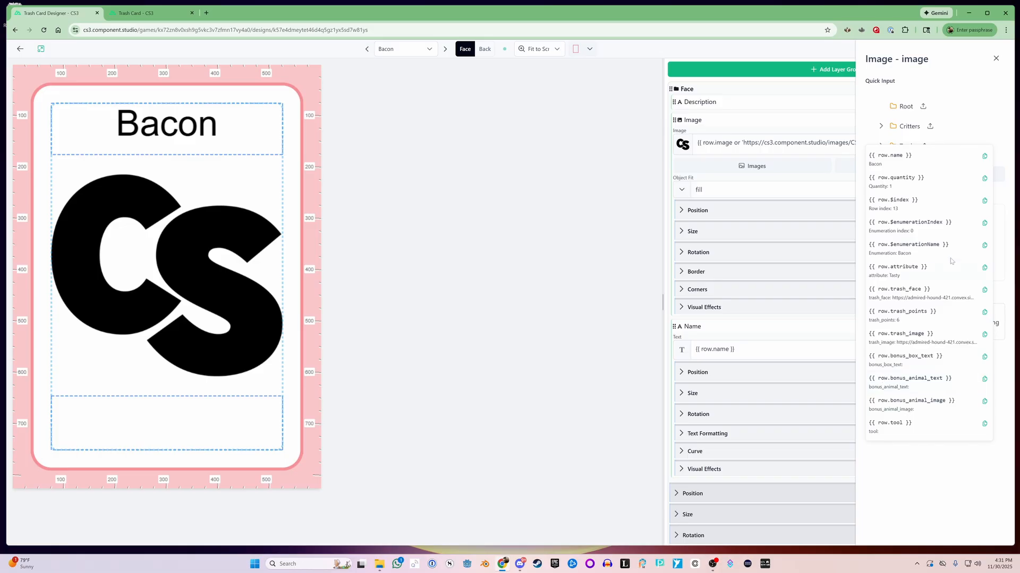
{"action": "left_click", "coordinate": [906, 294]}
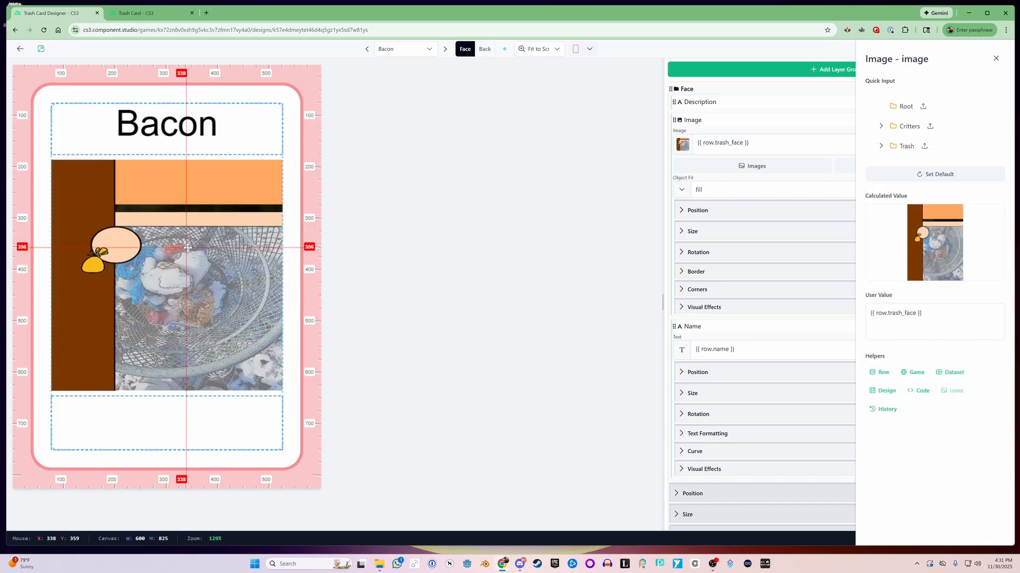
{"action": "left_click", "coordinate": [997, 58]}
Set the Image layer's object fit to Contain.
{"action": "left_click", "coordinate": [924, 190]}
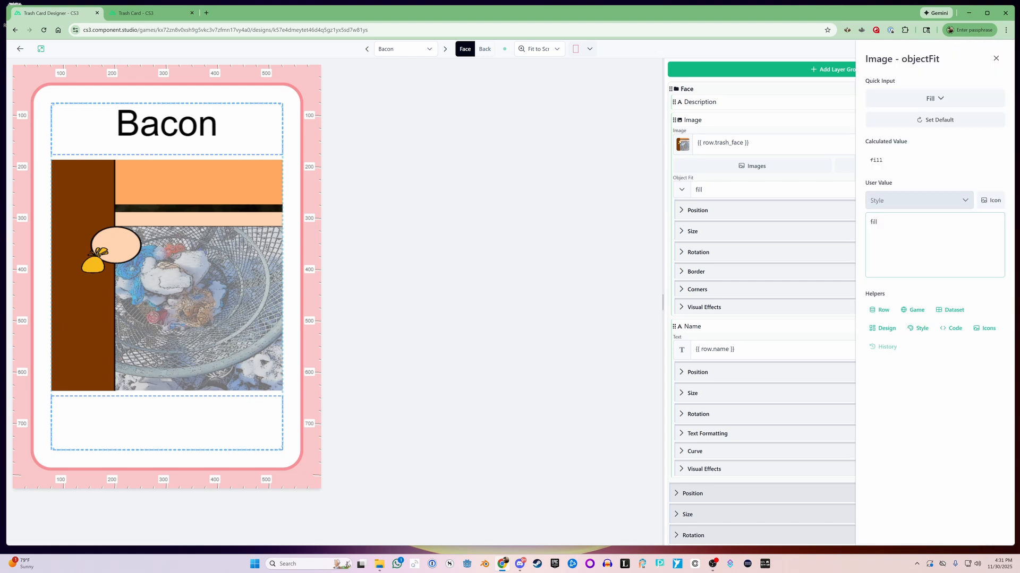
{"action": "left_click", "coordinate": [681, 190]}
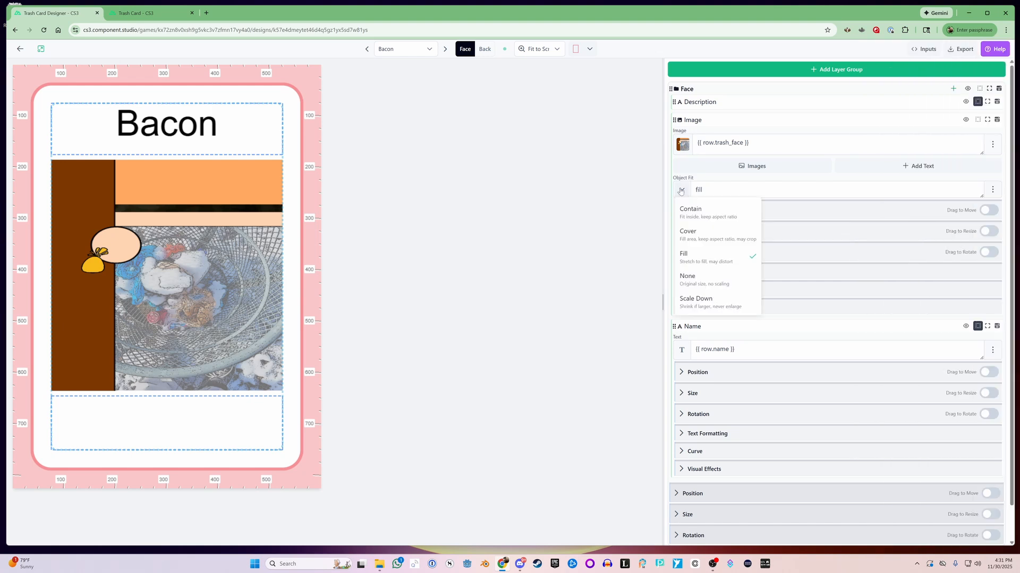
{"action": "left_click", "coordinate": [694, 214]}
Enable moving and resizing for the Image layer and enlarge it to cover the whole card face, about 628 by 825 px.
{"action": "left_click", "coordinate": [982, 256]}
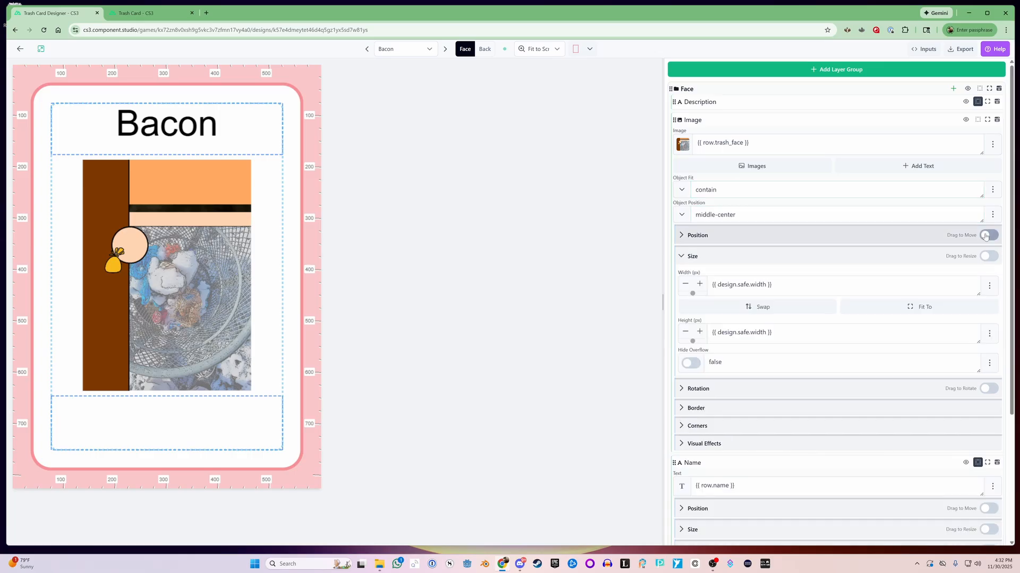
{"action": "left_click", "coordinate": [987, 235]}
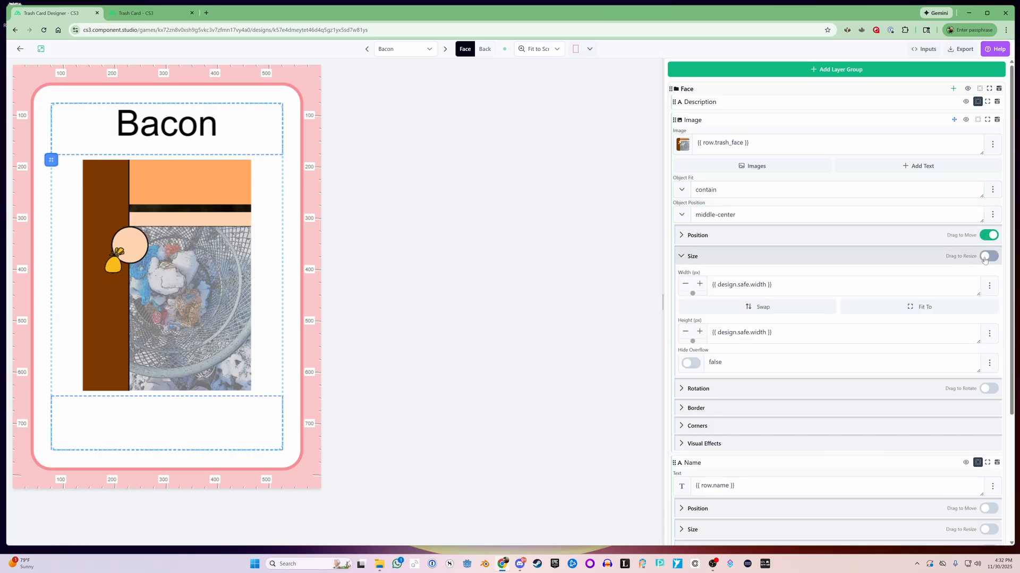
{"action": "left_click", "coordinate": [984, 258]}
{"action": "left_click_drag", "start_coordinate": [152, 446], "coordinate": [150, 491]}
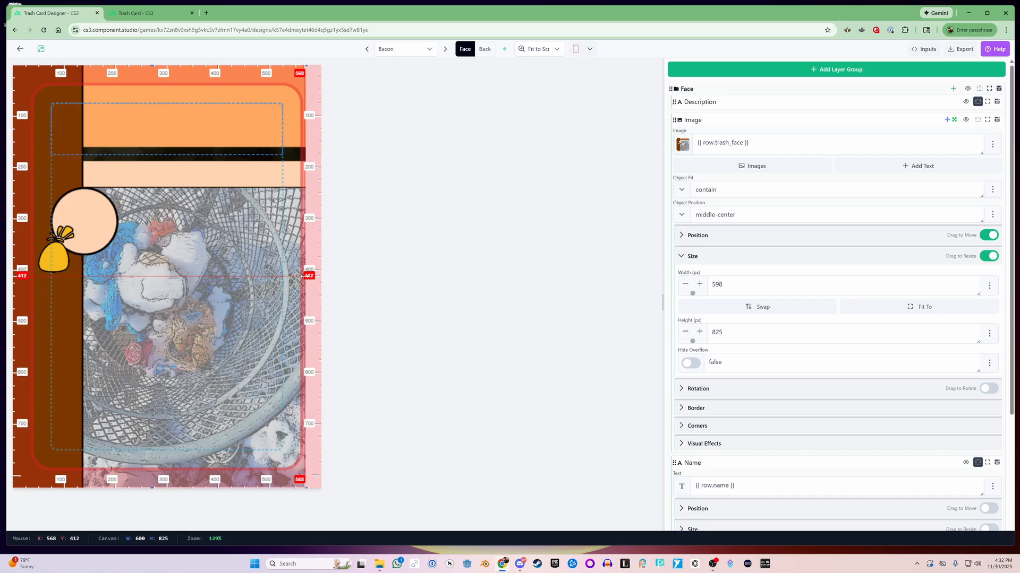
{"action": "left_click_drag", "start_coordinate": [307, 276], "coordinate": [322, 276]}
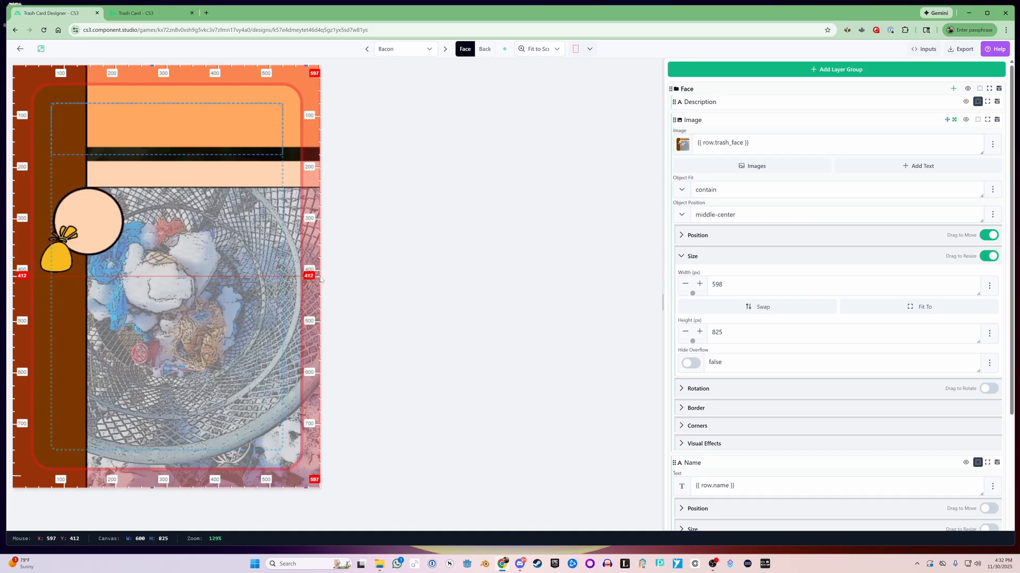
Page through the components from Bacon to Fish to check the enlarged background image on each card face.
{"action": "left_click", "coordinate": [445, 49]}
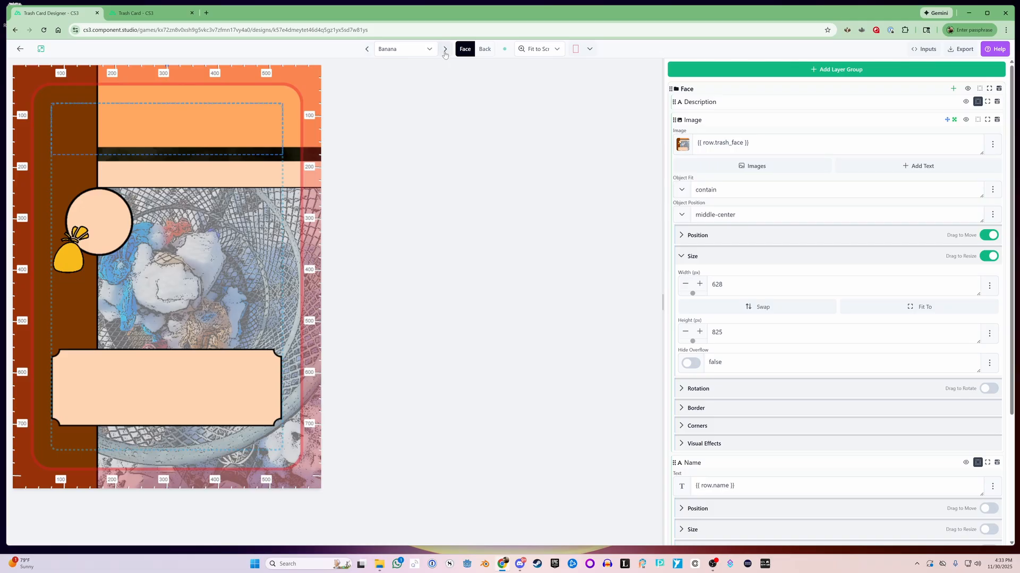
{"action": "left_click", "coordinate": [445, 53]}
{"action": "left_click", "coordinate": [445, 53]}
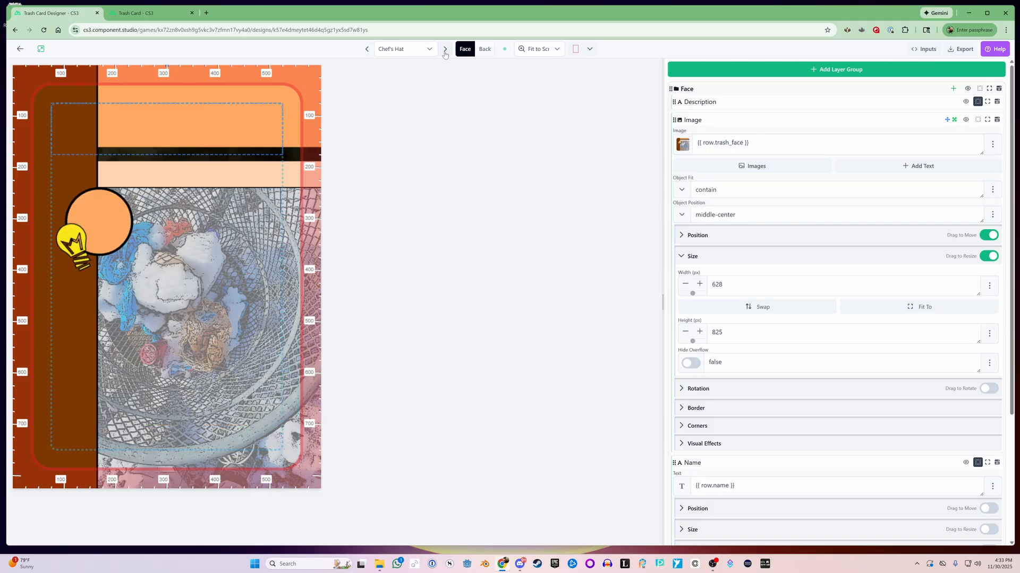
{"action": "left_click", "coordinate": [445, 53]}
{"action": "left_click", "coordinate": [445, 54]}
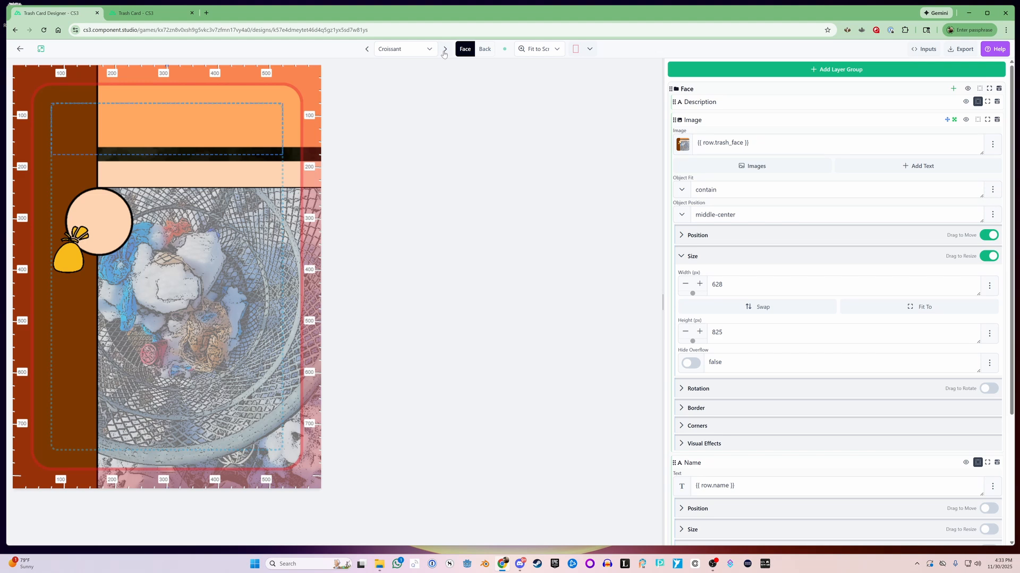
{"action": "left_click", "coordinate": [444, 53]}
Reorder the Image layer below Name, then narrow and shift the Name text box to fit the light orange banner beside the brown strip.
{"action": "left_click_drag", "start_coordinate": [674, 120], "coordinate": [681, 152]}
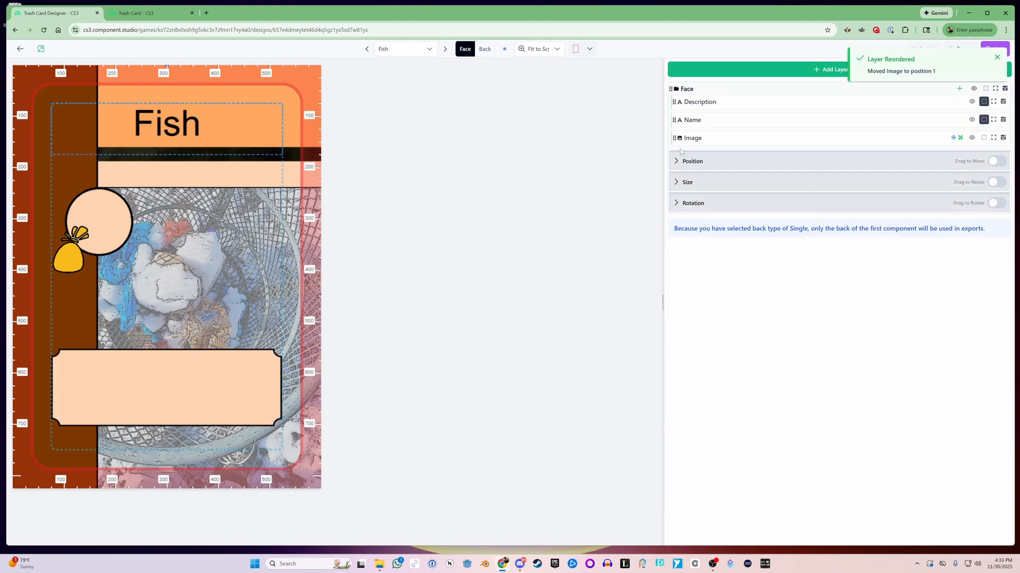
{"action": "left_click", "coordinate": [700, 121]}
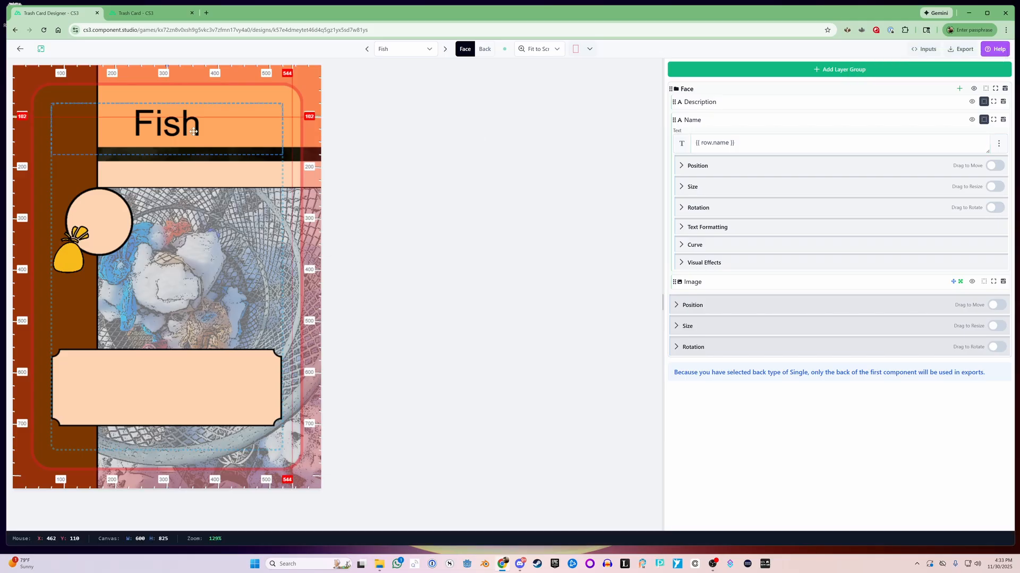
{"action": "left_click", "coordinate": [682, 168]}
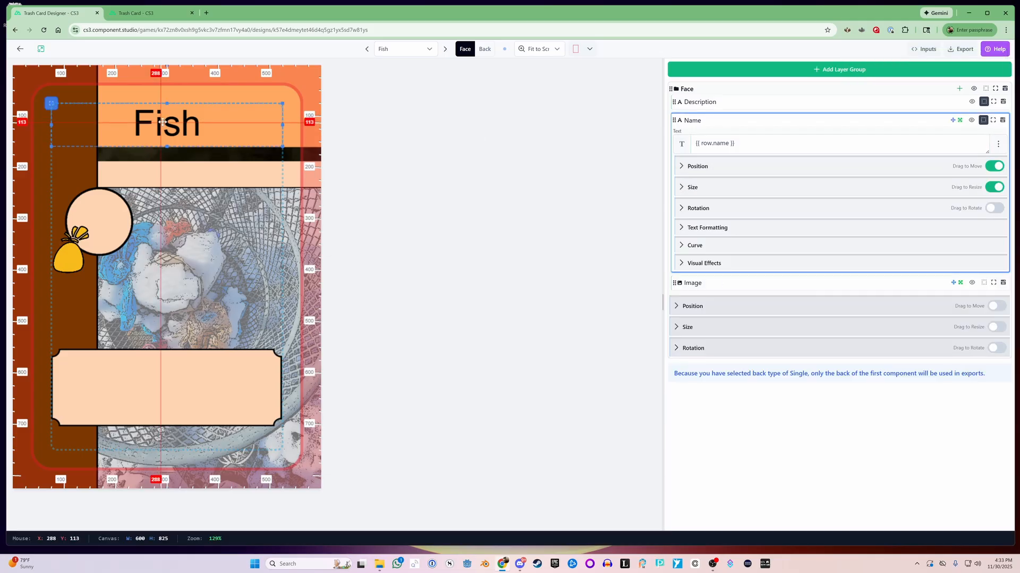
{"action": "left_click_drag", "start_coordinate": [165, 124], "coordinate": [183, 124]}
{"action": "left_click_drag", "start_coordinate": [68, 124], "coordinate": [98, 124]}
{"action": "left_click_drag", "start_coordinate": [160, 125], "coordinate": [190, 127]}
Set the Name layer's vertical text alignment to Middle.
{"action": "left_click", "coordinate": [683, 228]}
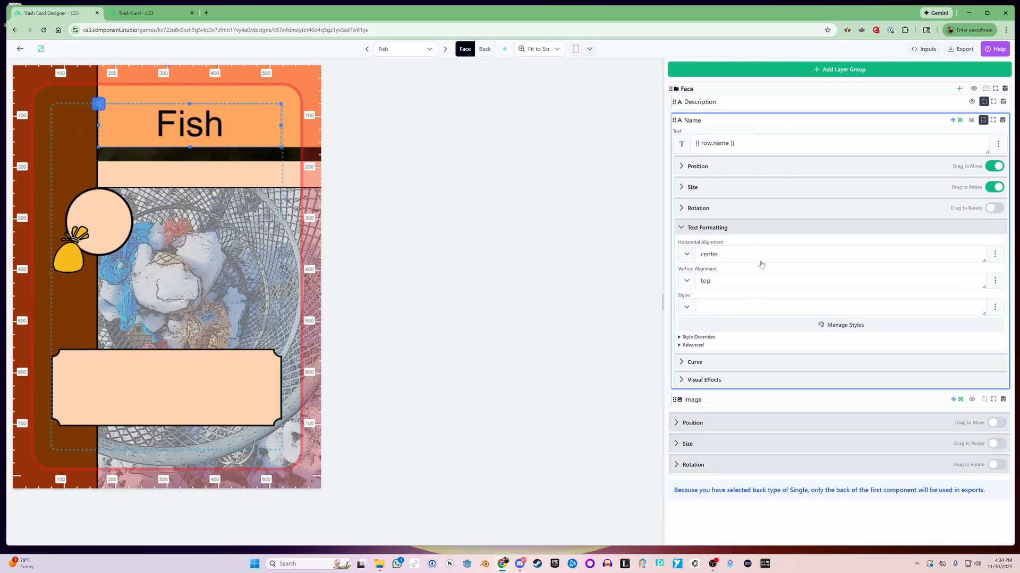
{"action": "left_click", "coordinate": [687, 282]}
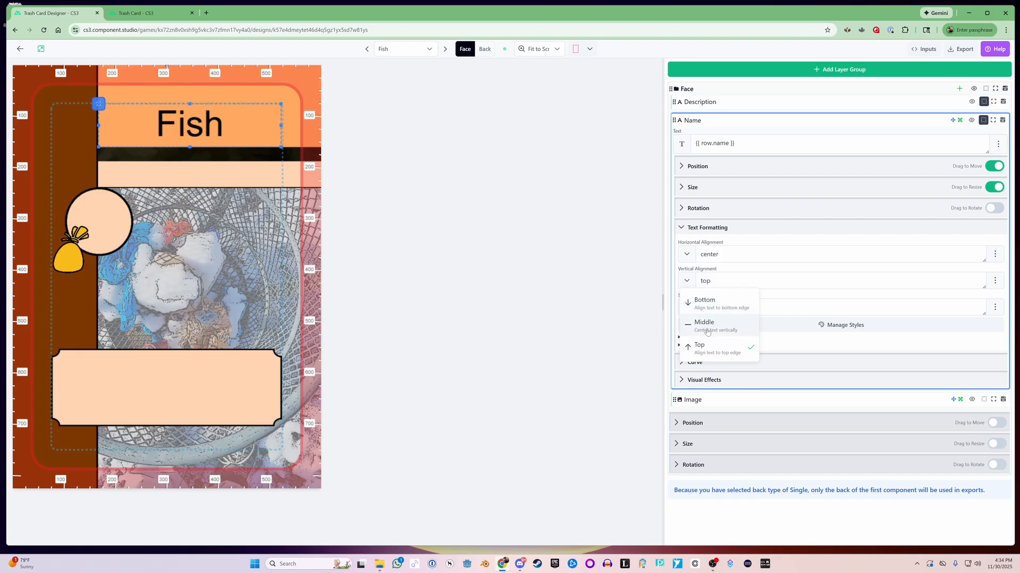
{"action": "left_click", "coordinate": [696, 321]}
Page through the neighbouring components and back to Fish to check how the names sit in the banner.
{"action": "left_click", "coordinate": [446, 51]}
{"action": "left_click", "coordinate": [446, 51]}
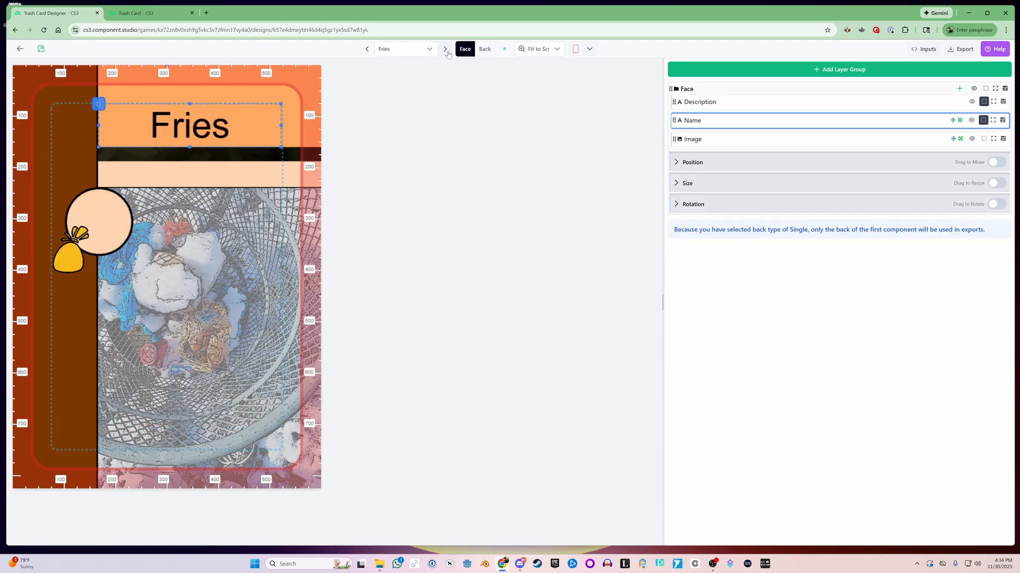
{"action": "left_click", "coordinate": [446, 51]}
{"action": "left_click", "coordinate": [368, 50]}
{"action": "left_click", "coordinate": [368, 51]}
{"action": "left_click", "coordinate": [367, 50]}
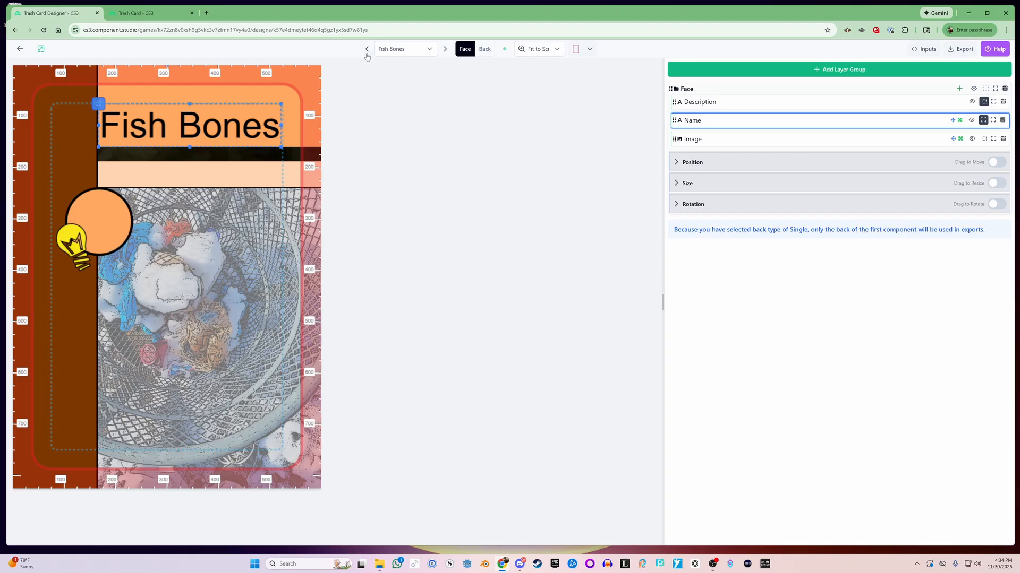
{"action": "left_click", "coordinate": [367, 48]}
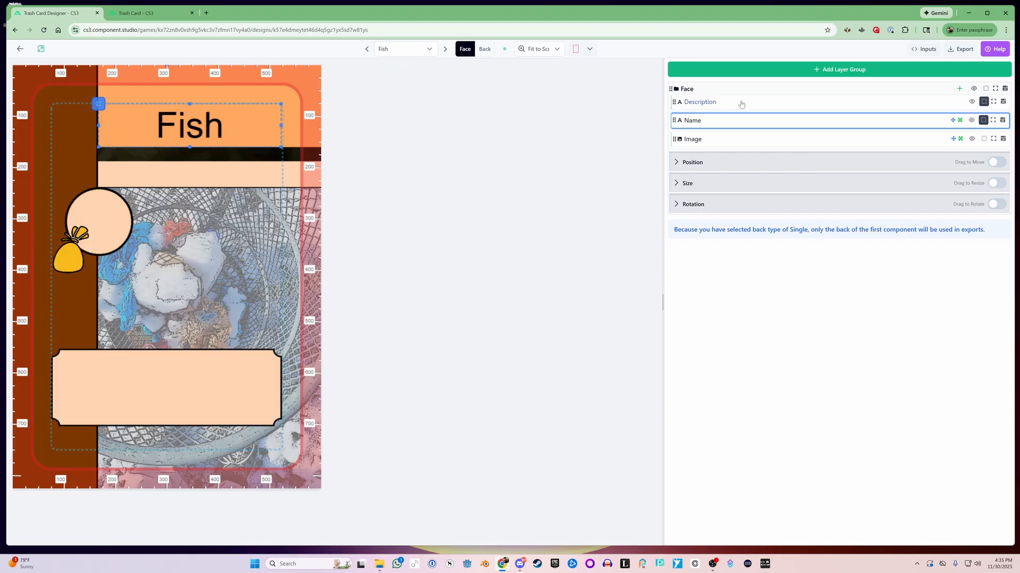
Rename the Description layer to Bonus_Box_Text.
{"action": "left_click", "coordinate": [708, 103]}
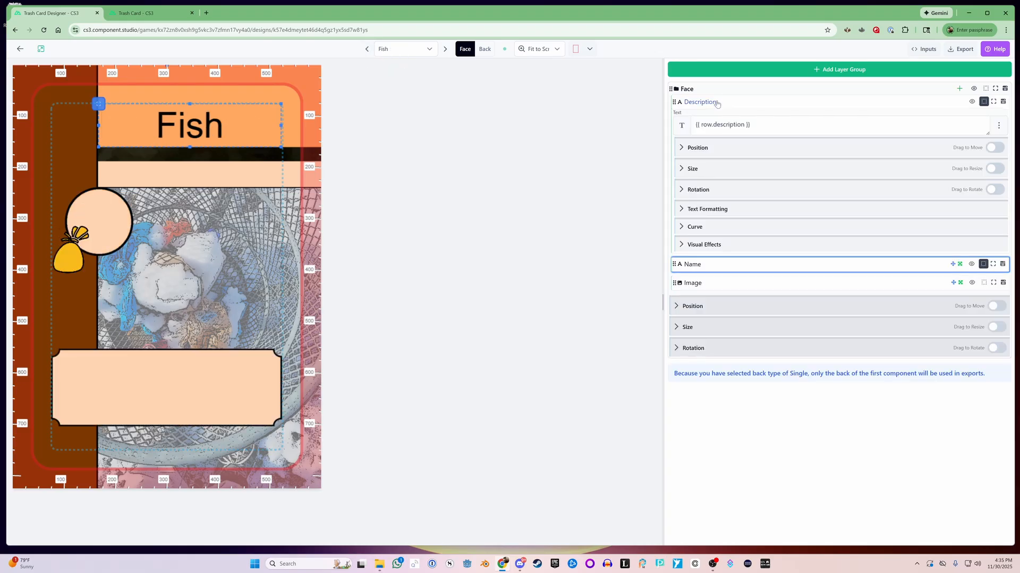
{"action": "double_click", "coordinate": [717, 102]}
{"action": "type", "text": "Bonus"}
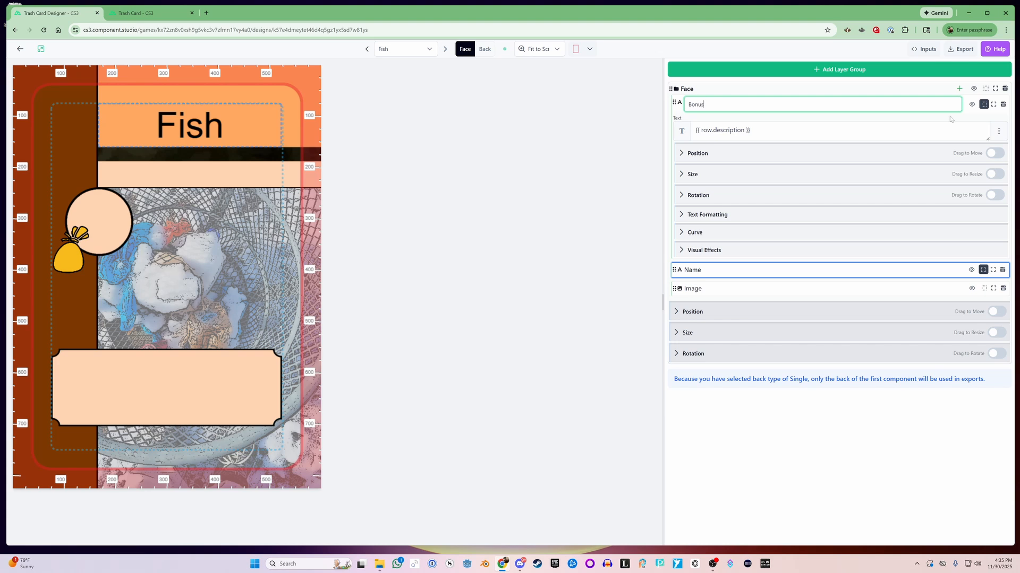
{"action": "type", "text": "_Box_Text"}
{"action": "key", "text": "Return"}
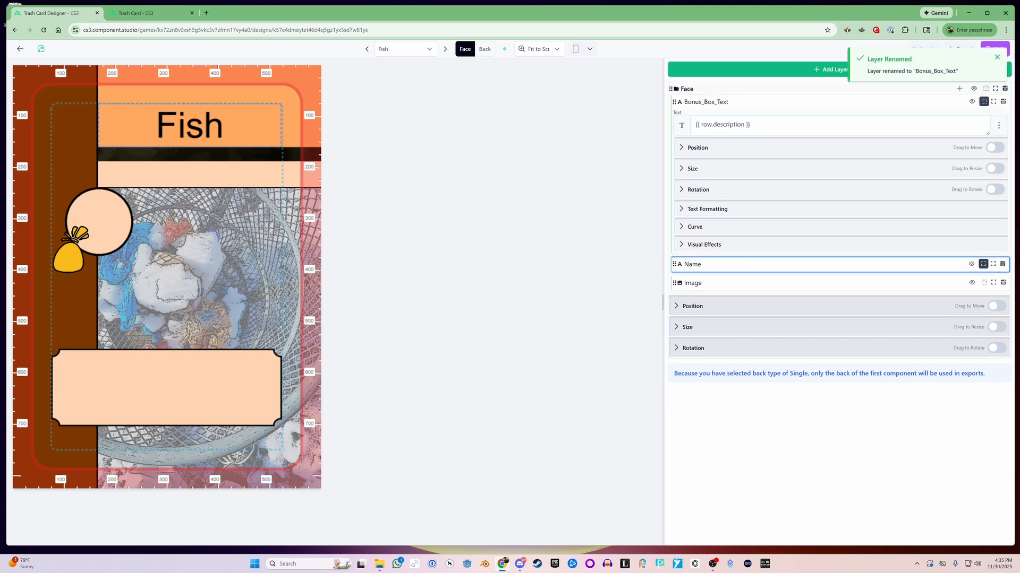
Set the Bonus_Box_Text layer's text to the row value {{ row.bonus_box_text }}.
{"action": "left_click", "coordinate": [998, 125]}
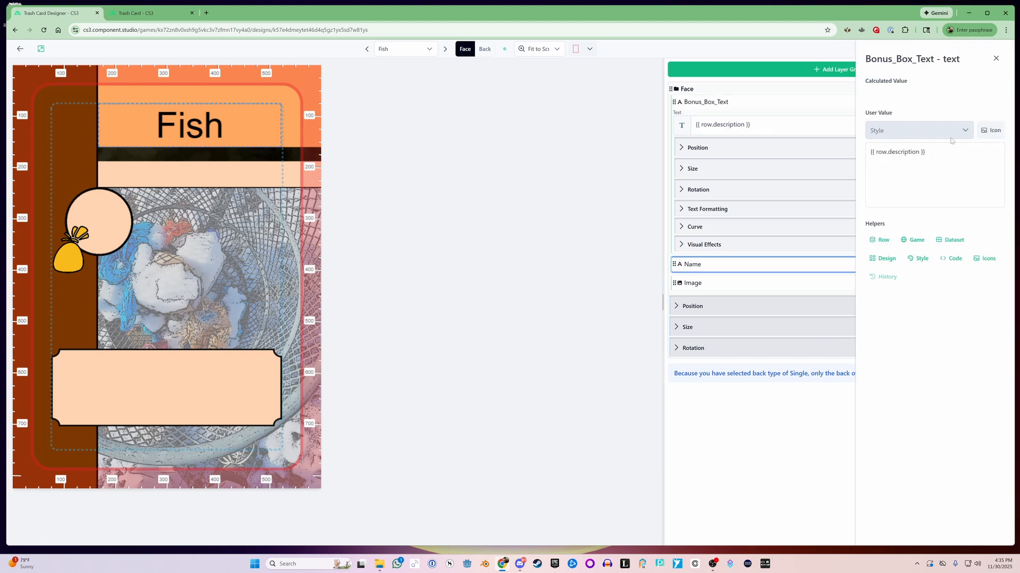
{"action": "left_click", "coordinate": [879, 240]}
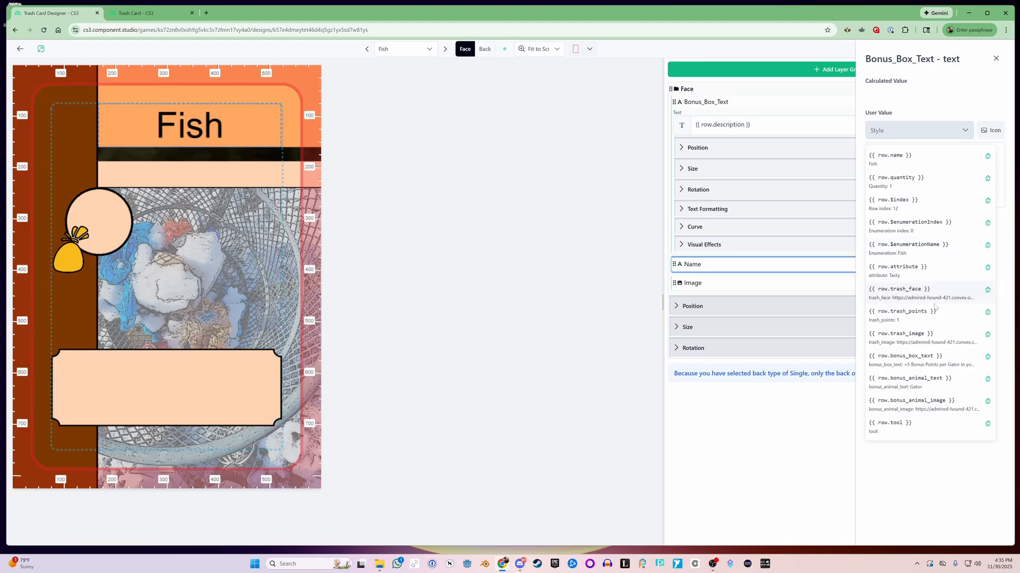
{"action": "left_click", "coordinate": [904, 359]}
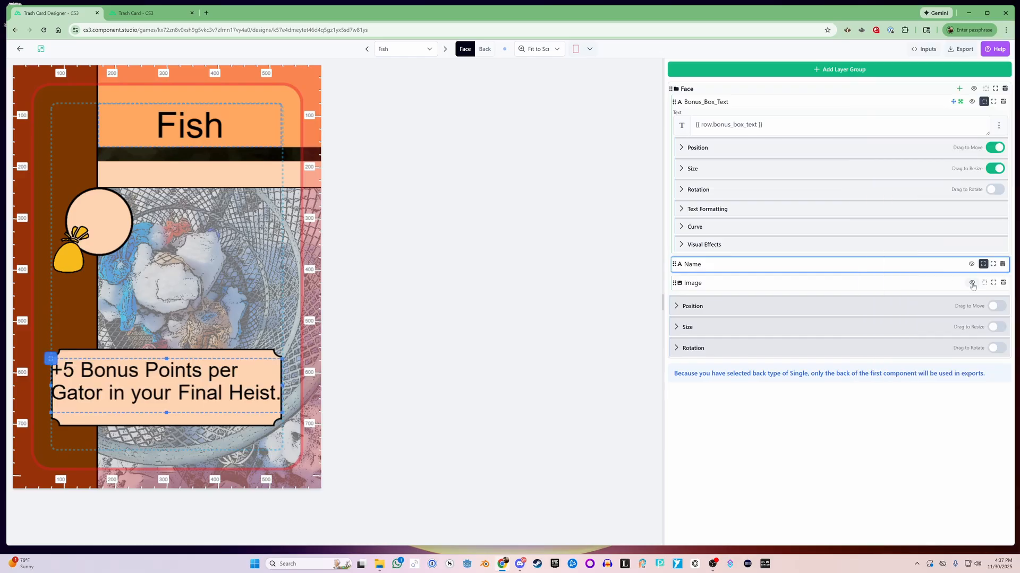
Fit the Bonus_Box_Text box inside the bonus frame and align its text to center horizontally and middle vertically.
{"action": "left_click_drag", "start_coordinate": [134, 389], "coordinate": [144, 392]}
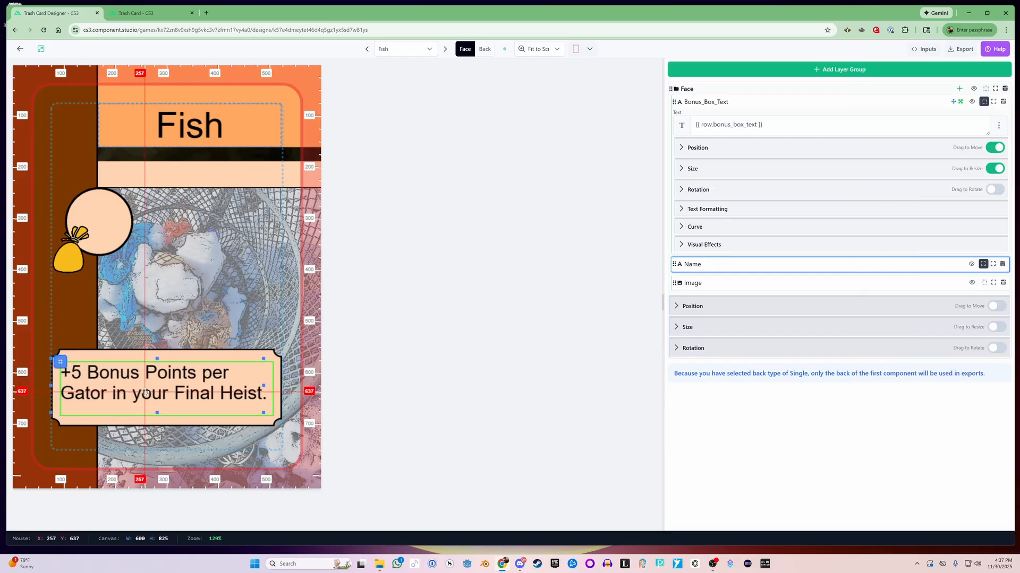
{"action": "left_click", "coordinate": [707, 209]}
{"action": "left_click", "coordinate": [687, 235]}
{"action": "left_click", "coordinate": [703, 260]}
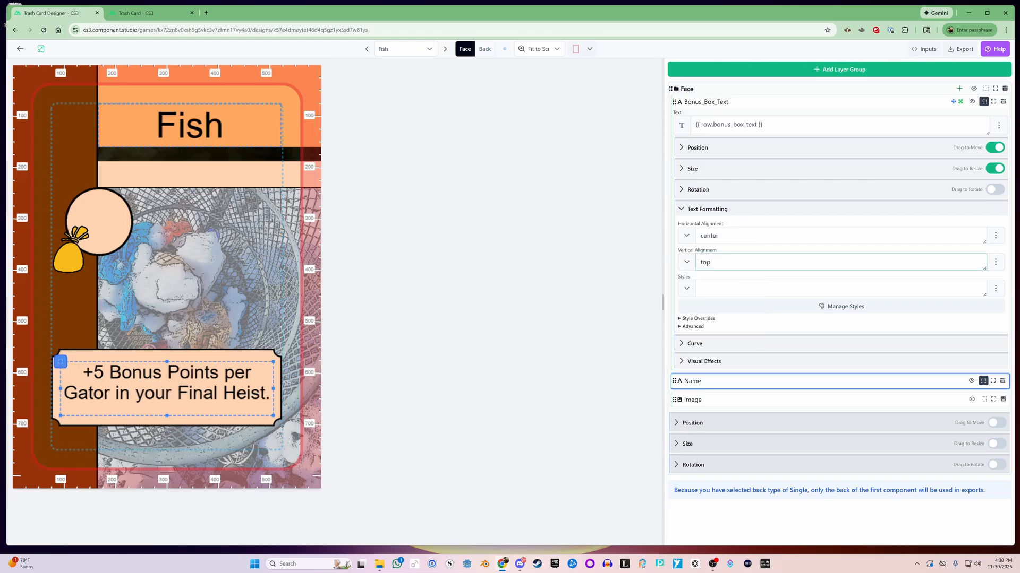
{"action": "left_click", "coordinate": [687, 262]}
{"action": "left_click", "coordinate": [709, 306]}
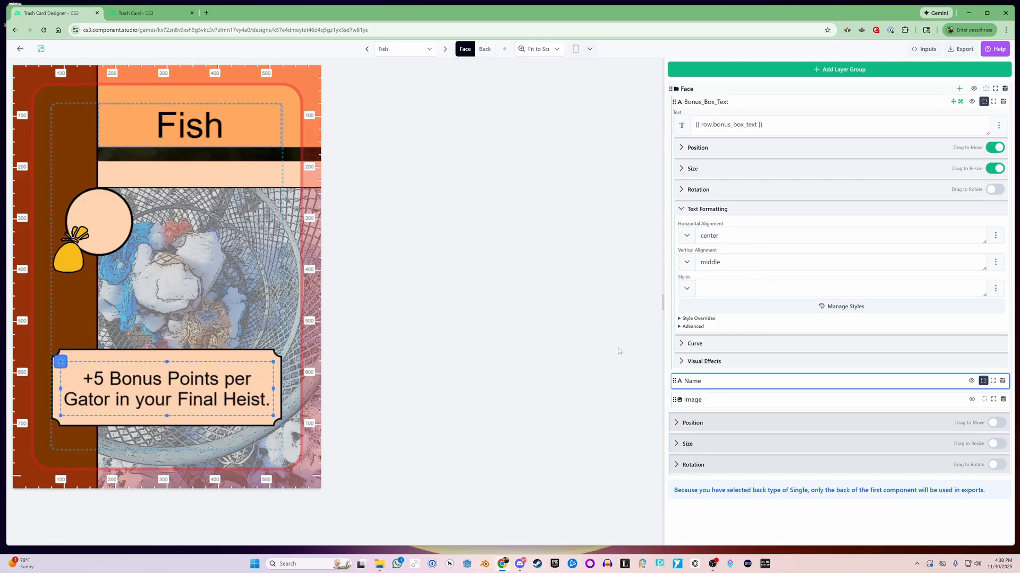
Duplicate the Bonus_Box_Text layer and rename the copy to Points_Intelligence.
{"action": "left_click", "coordinate": [1003, 102]}
{"action": "left_click", "coordinate": [950, 135]}
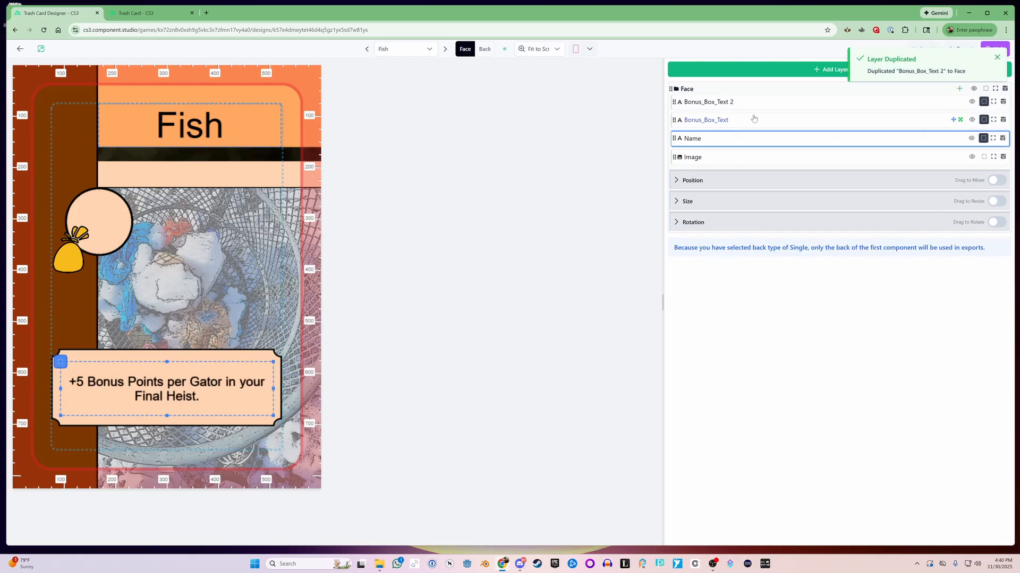
{"action": "left_click", "coordinate": [1003, 101]}
{"action": "left_click", "coordinate": [951, 113]}
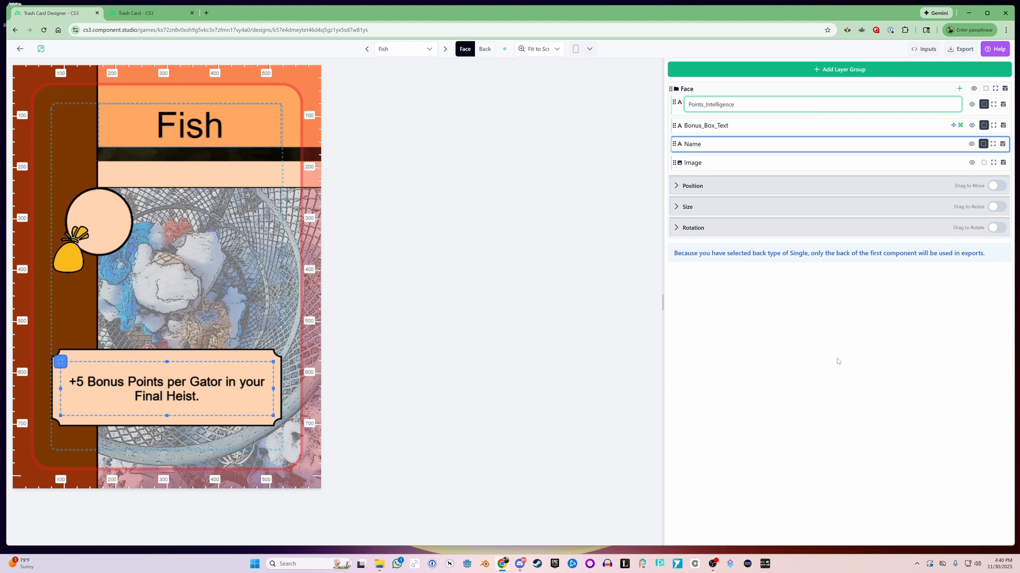
{"action": "key", "text": "Return"}
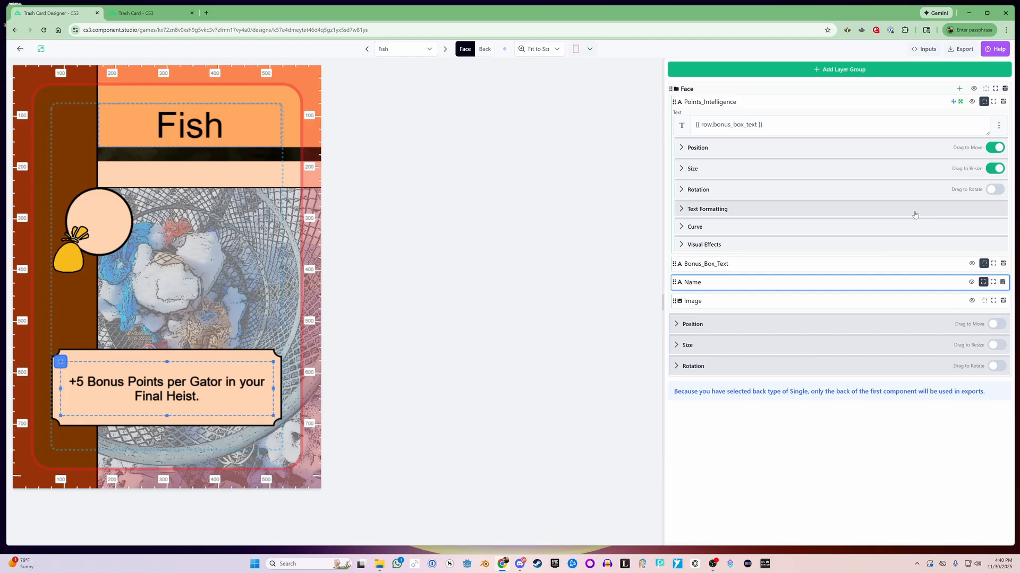
Fit the Points_Intelligence box inside the round badge and set its text to the row value {{ row.trash_points }}.
{"action": "left_click_drag", "start_coordinate": [60, 362], "coordinate": [197, 220]}
{"action": "left_click_drag", "start_coordinate": [291, 252], "coordinate": [102, 228]}
{"action": "left_click", "coordinate": [999, 126]}
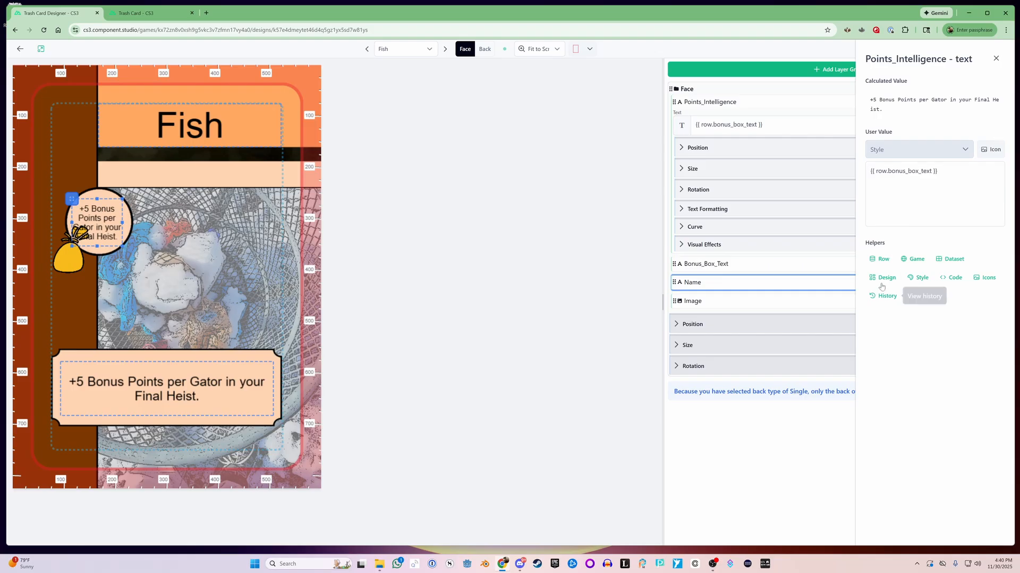
{"action": "left_click", "coordinate": [880, 259]}
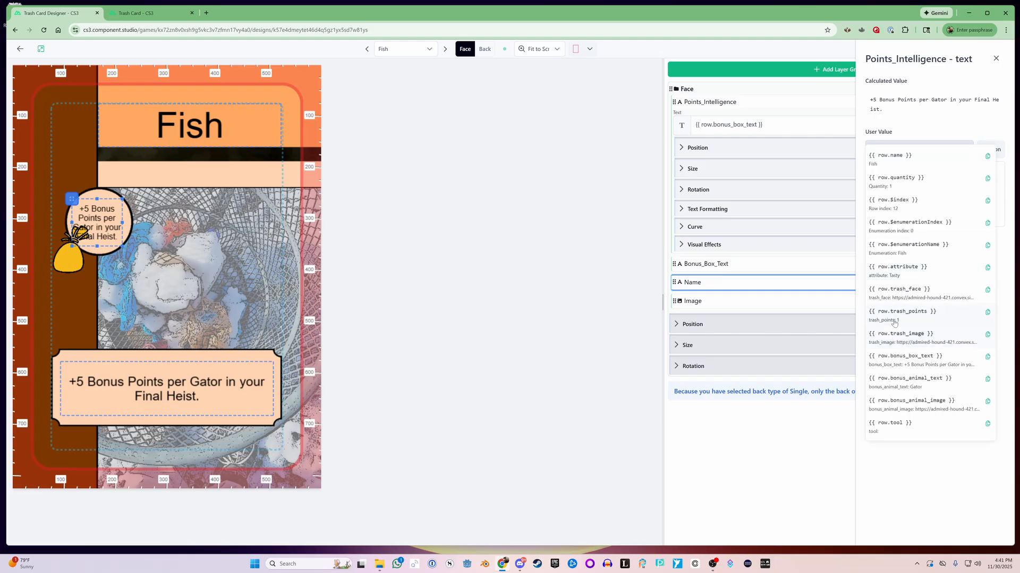
{"action": "left_click", "coordinate": [910, 314]}
{"action": "left_click", "coordinate": [546, 334]}
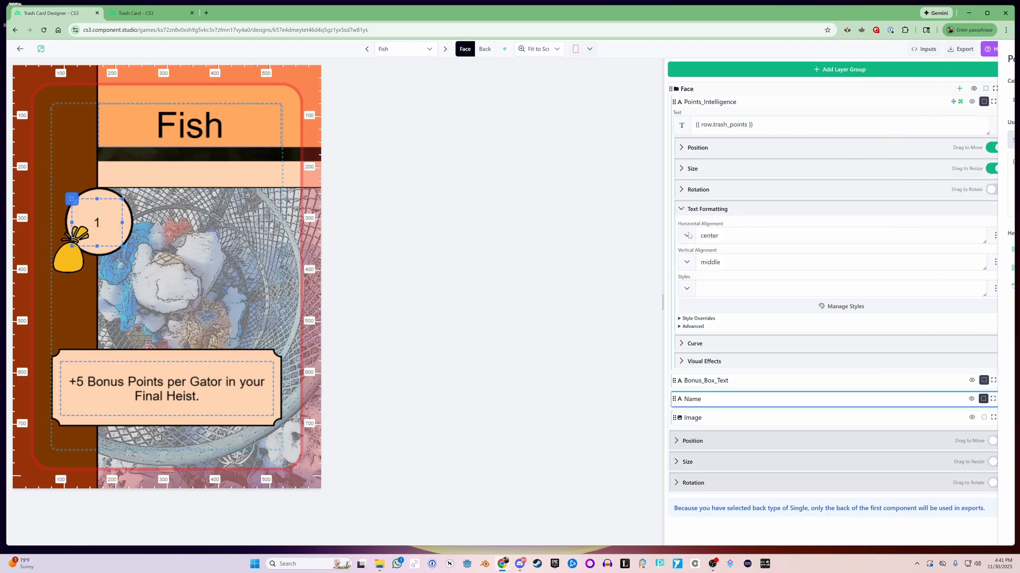
Set the Points_Intelligence layer's font size to 100 in its style overrides.
{"action": "left_click", "coordinate": [679, 319]}
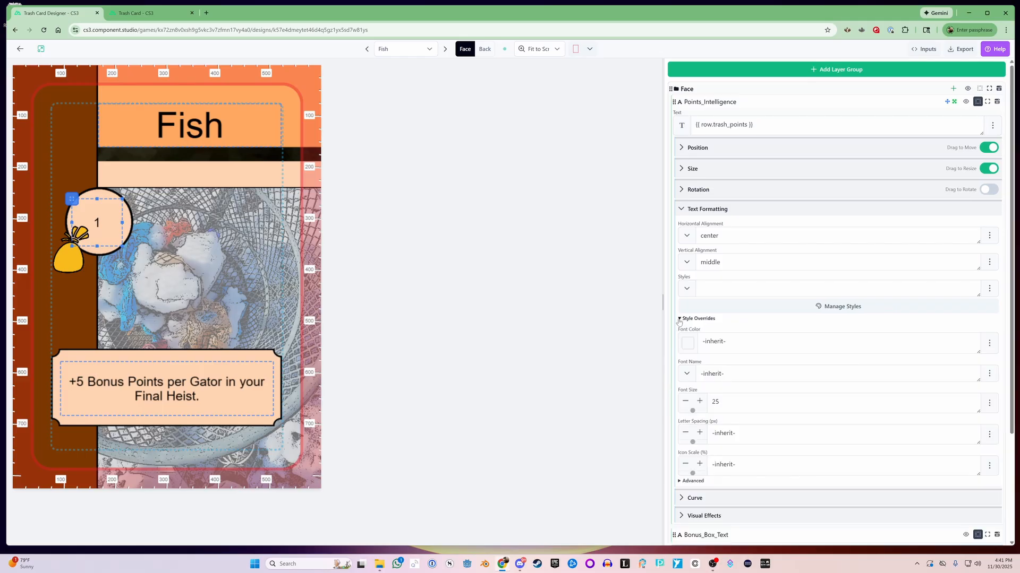
{"action": "left_click", "coordinate": [741, 400]}
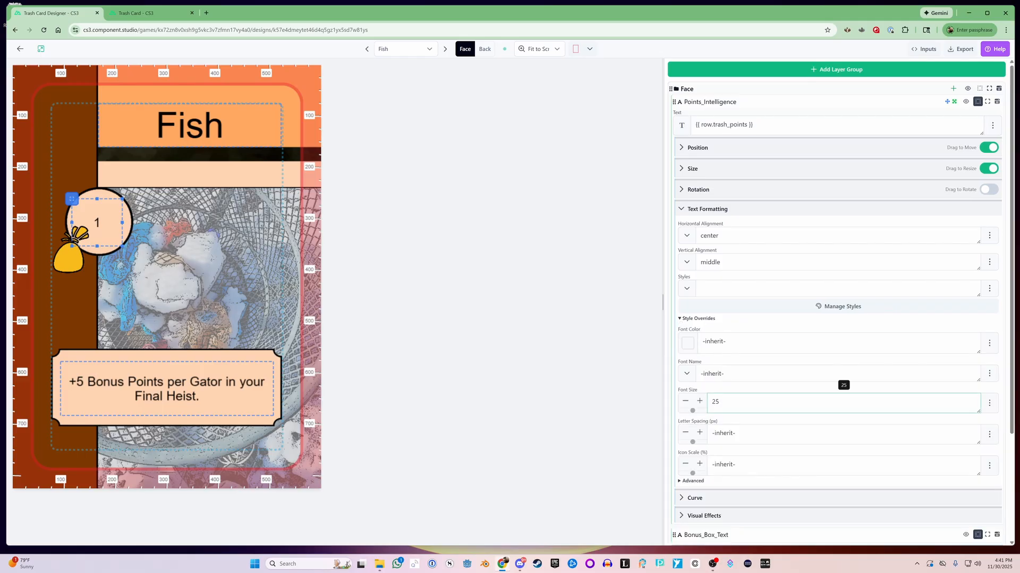
{"action": "key", "text": "ctrl+a"}
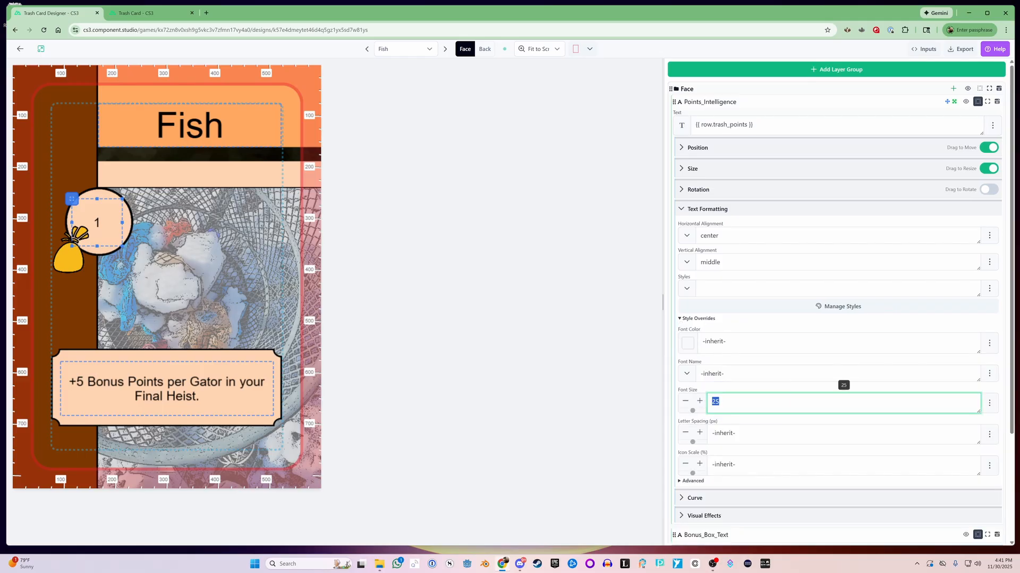
{"action": "left_click", "coordinate": [613, 388]}
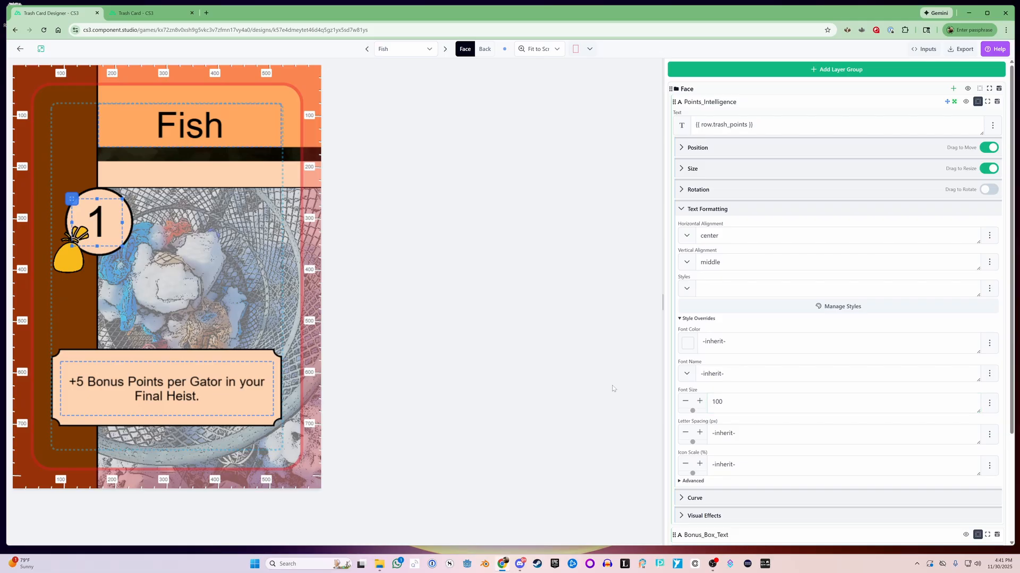
{"action": "left_click", "coordinate": [710, 102]}
Duplicate the Bonus_Box_Text layer and rename the copy to Tool.
{"action": "left_click", "coordinate": [1002, 138]}
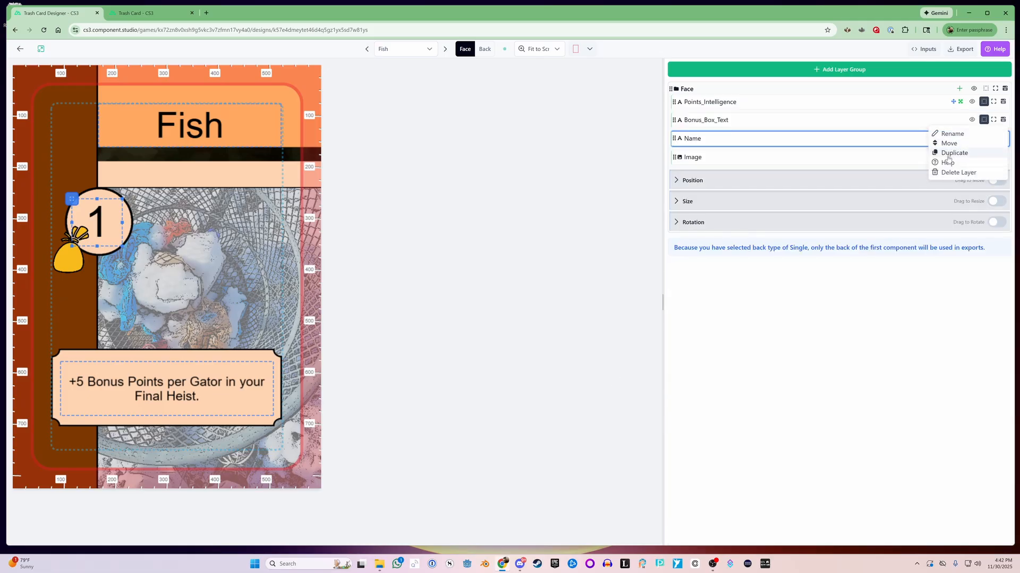
{"action": "left_click", "coordinate": [946, 153]}
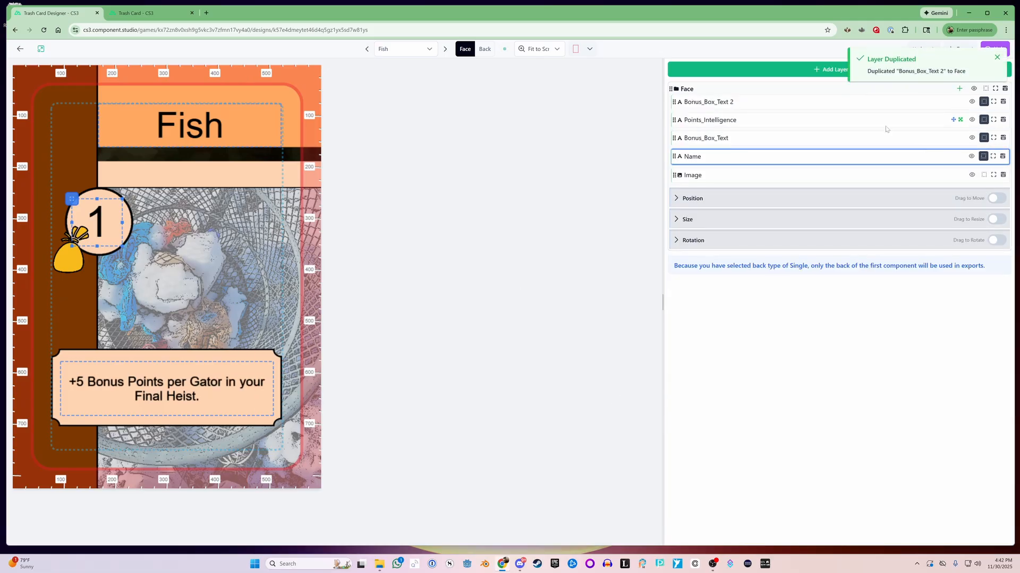
{"action": "left_click", "coordinate": [1002, 102]}
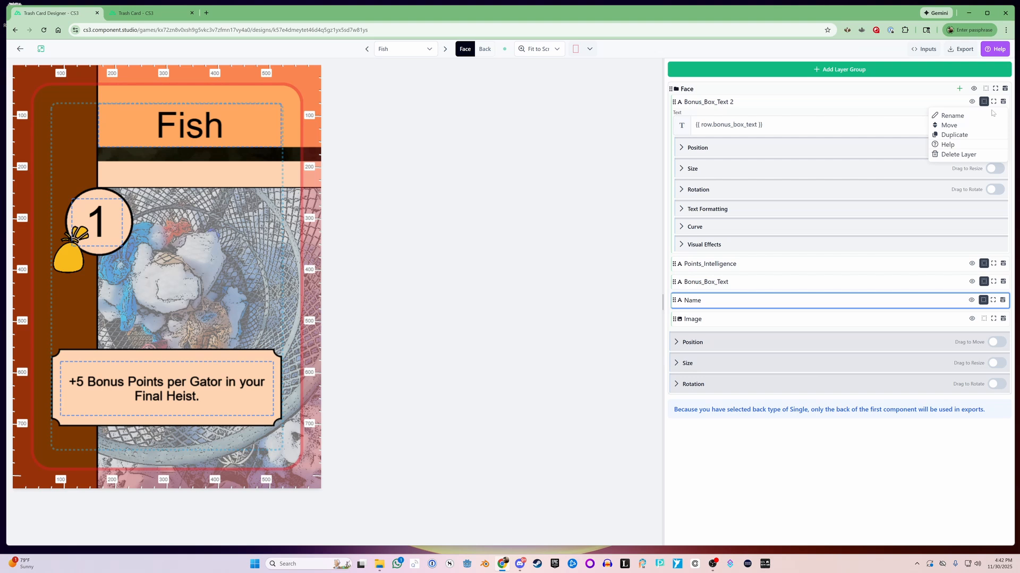
{"action": "left_click", "coordinate": [952, 116]}
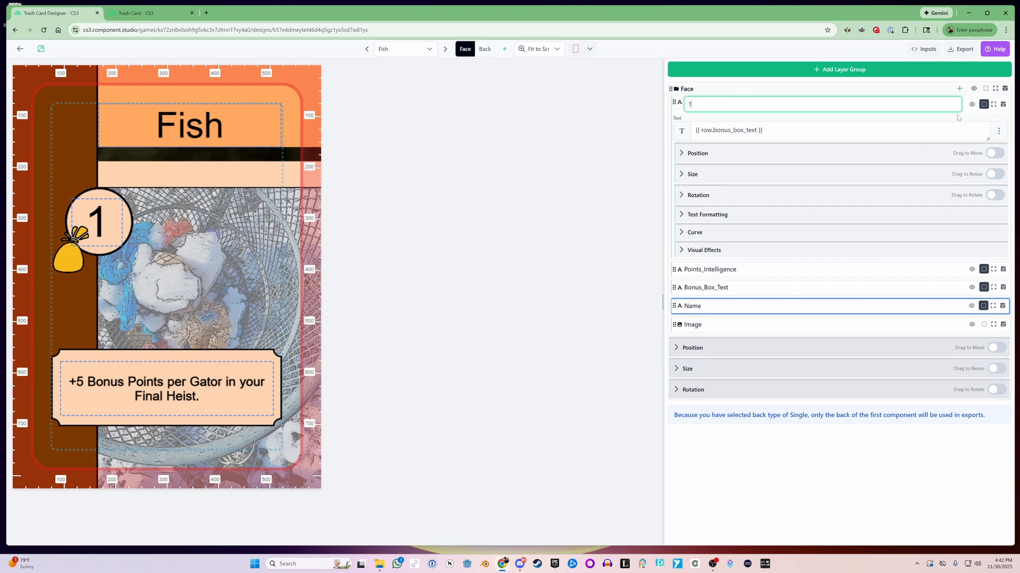
{"action": "type", "text": "Tool"}
{"action": "key", "text": "Return"}
Fit the Tool box into the left part of the strip below the card's black bar and set its text to {{ row.tool }}.
{"action": "left_click", "coordinate": [994, 148]}
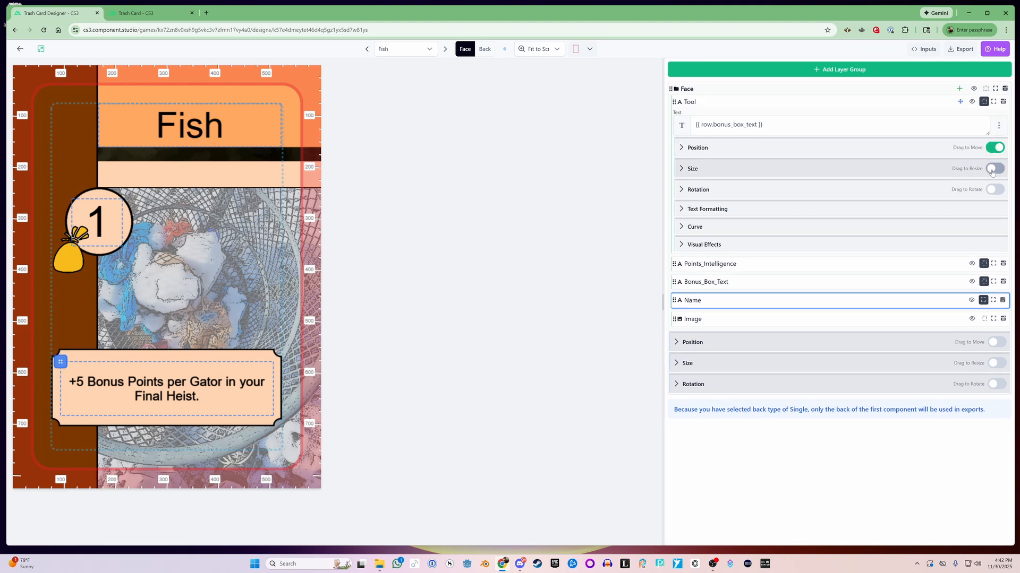
{"action": "left_click", "coordinate": [994, 169]}
{"action": "left_click_drag", "start_coordinate": [150, 385], "coordinate": [187, 186]}
{"action": "left_click_drag", "start_coordinate": [312, 189], "coordinate": [203, 189]}
{"action": "left_click_drag", "start_coordinate": [151, 216], "coordinate": [151, 187]}
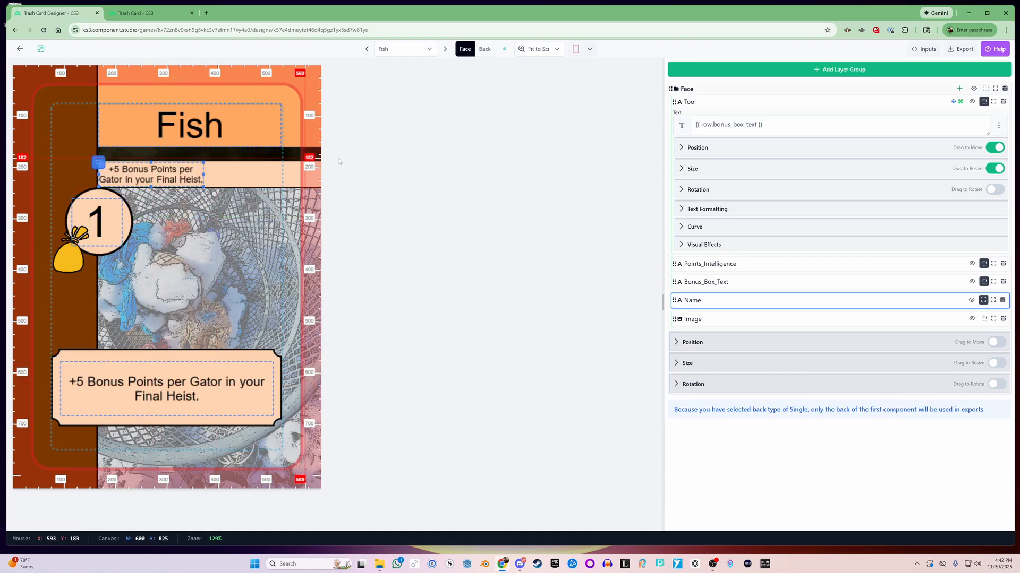
{"action": "left_click", "coordinate": [998, 126]}
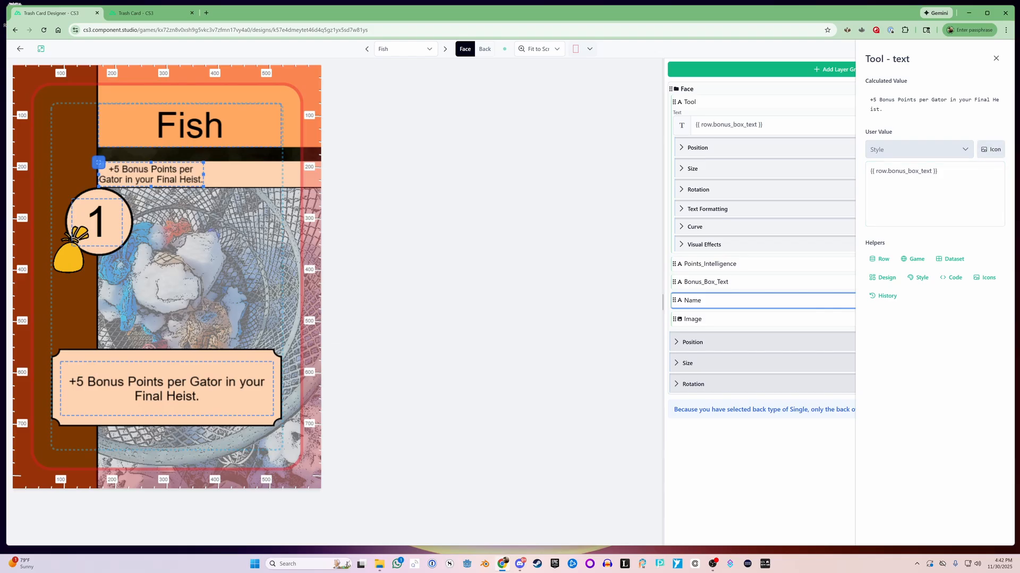
{"action": "left_click", "coordinate": [880, 259]}
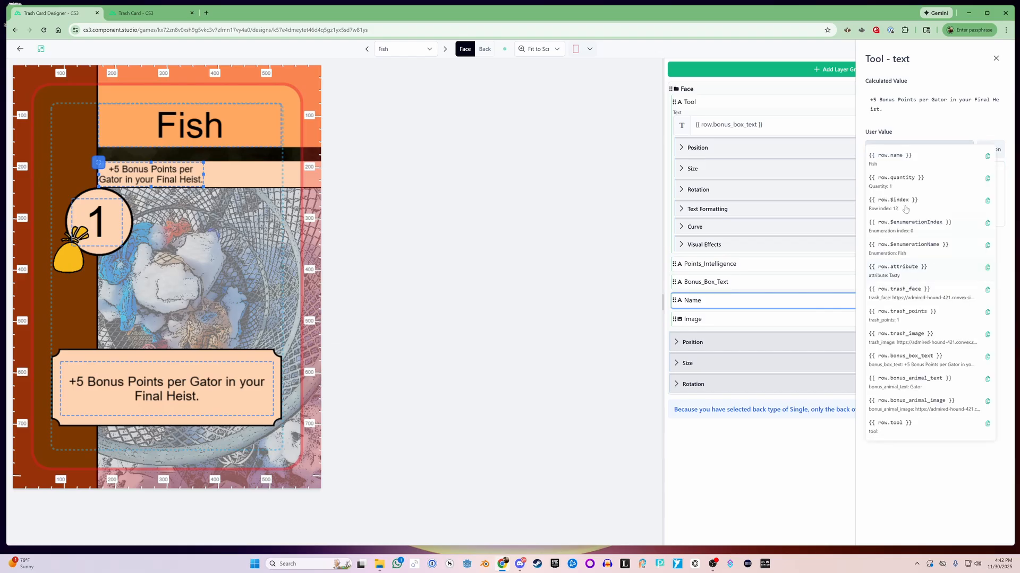
{"action": "left_click", "coordinate": [887, 426]}
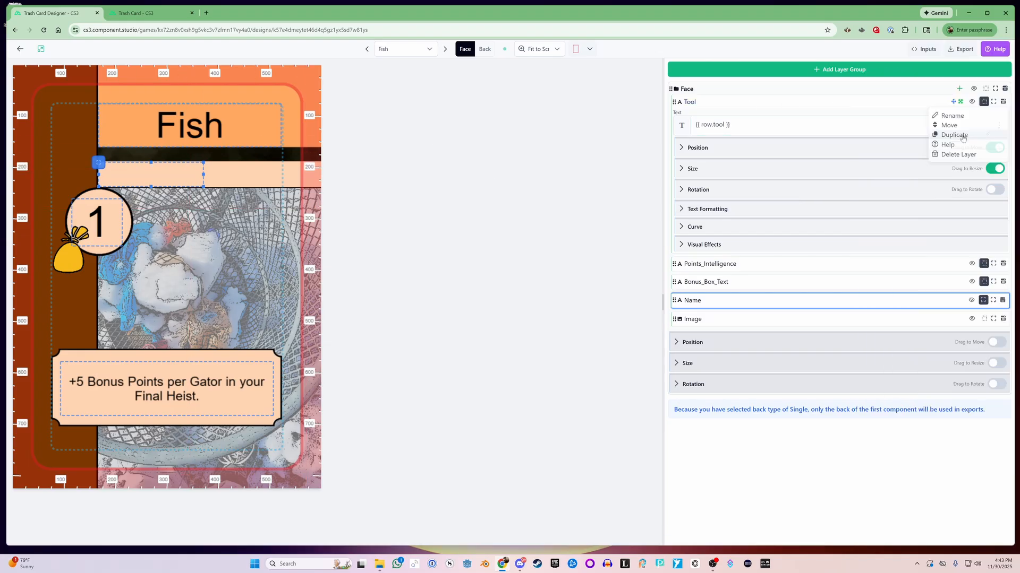
Duplicate the Tool layer and rename the copy to Attribute.
{"action": "left_click", "coordinate": [959, 134]}
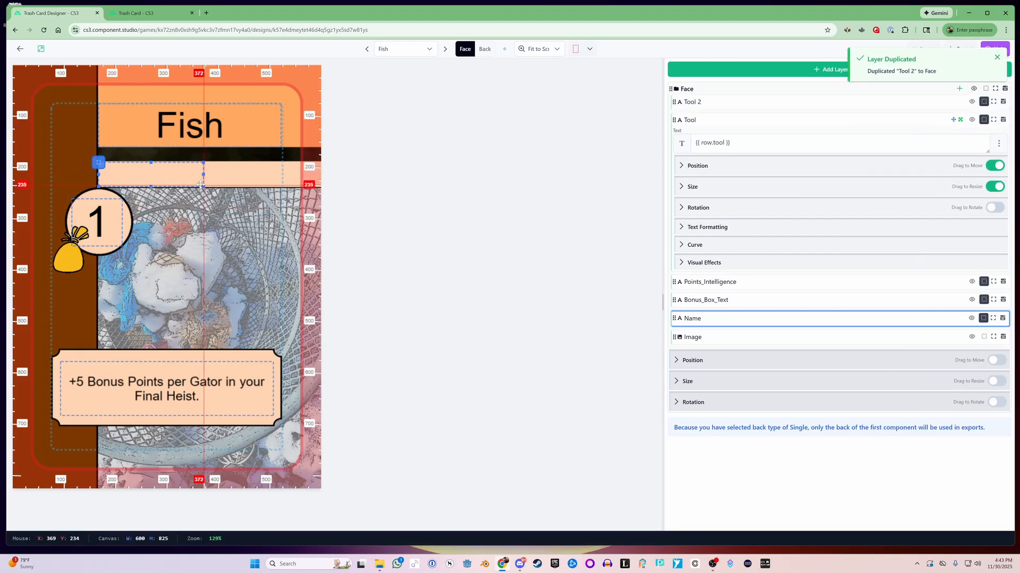
{"action": "left_click", "coordinate": [997, 101]}
{"action": "left_click", "coordinate": [947, 116]}
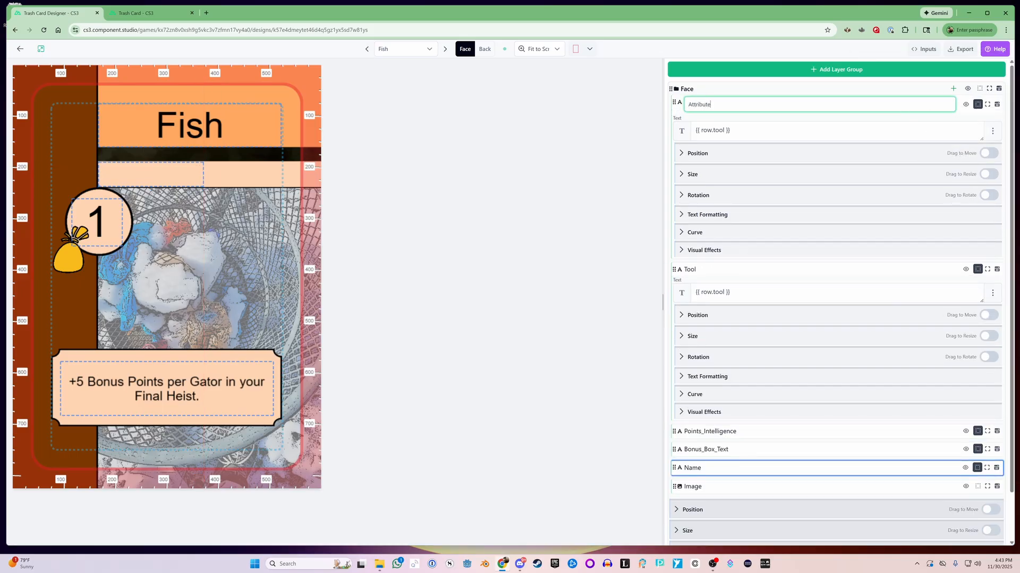
Set the Attribute layer's text to the row value {{ row.attribute }}.
{"action": "left_click", "coordinate": [992, 131]}
{"action": "left_click", "coordinate": [880, 240]}
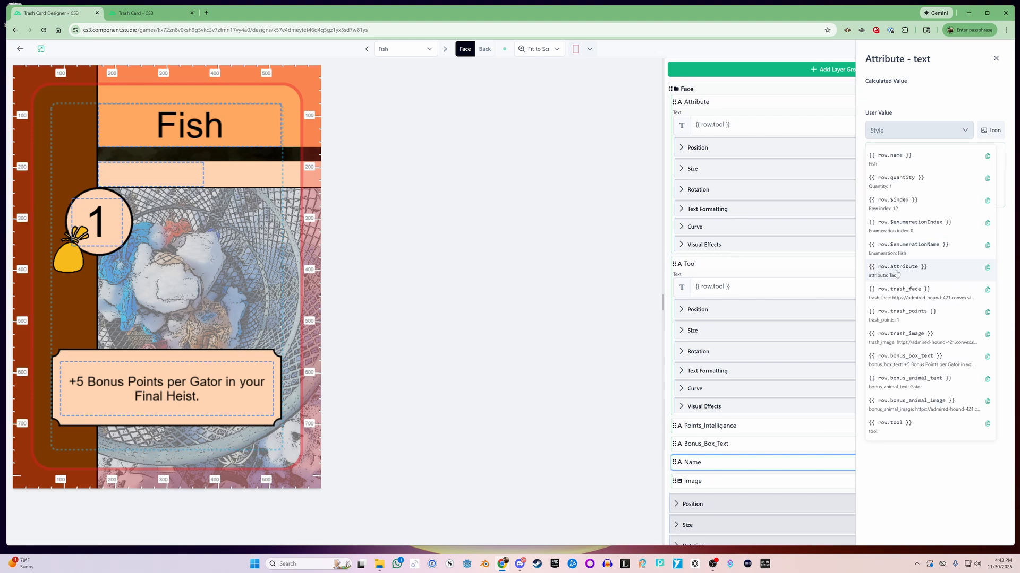
{"action": "left_click", "coordinate": [897, 271]}
{"action": "left_click", "coordinate": [996, 58]}
Place the Attribute box over the right part of the strip and fit it beside the Tool box, ending at the safe-zone edge.
{"action": "left_click", "coordinate": [988, 148]}
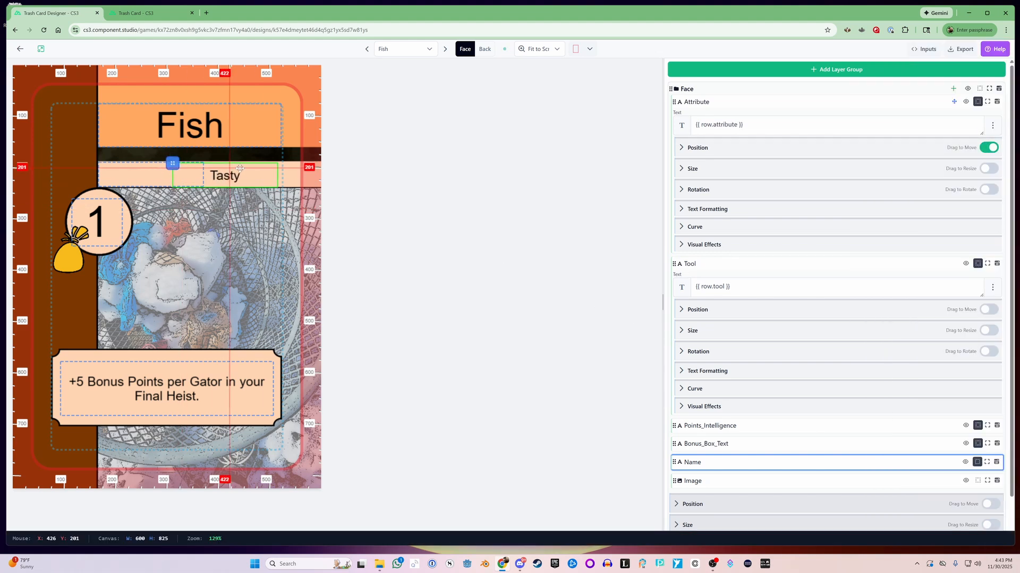
{"action": "left_click_drag", "start_coordinate": [156, 169], "coordinate": [235, 168]}
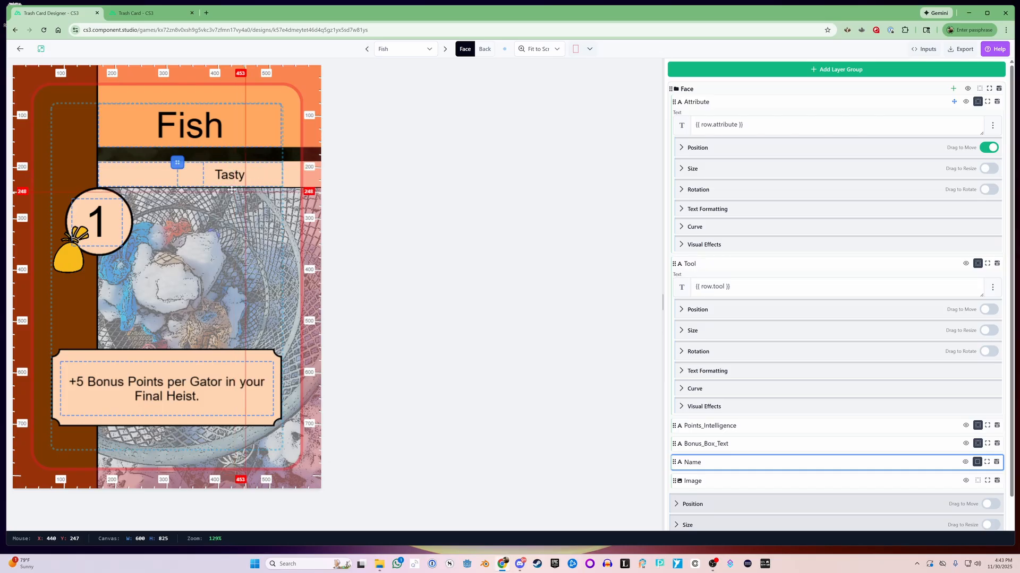
{"action": "left_click", "coordinate": [989, 168]}
Align the Attribute layer's text horizontally to the right.
{"action": "left_click", "coordinate": [707, 208]}
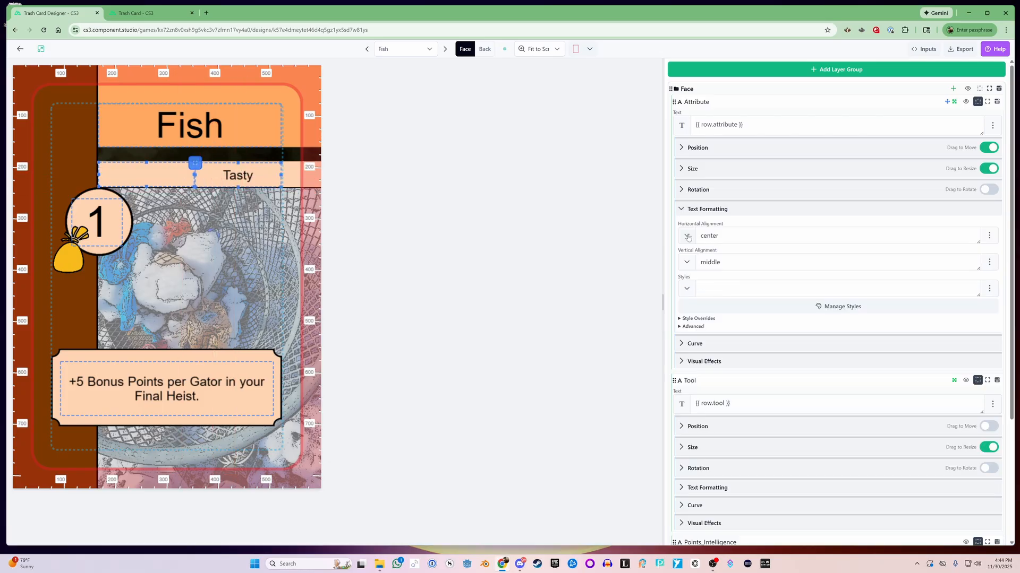
{"action": "left_click", "coordinate": [687, 263]}
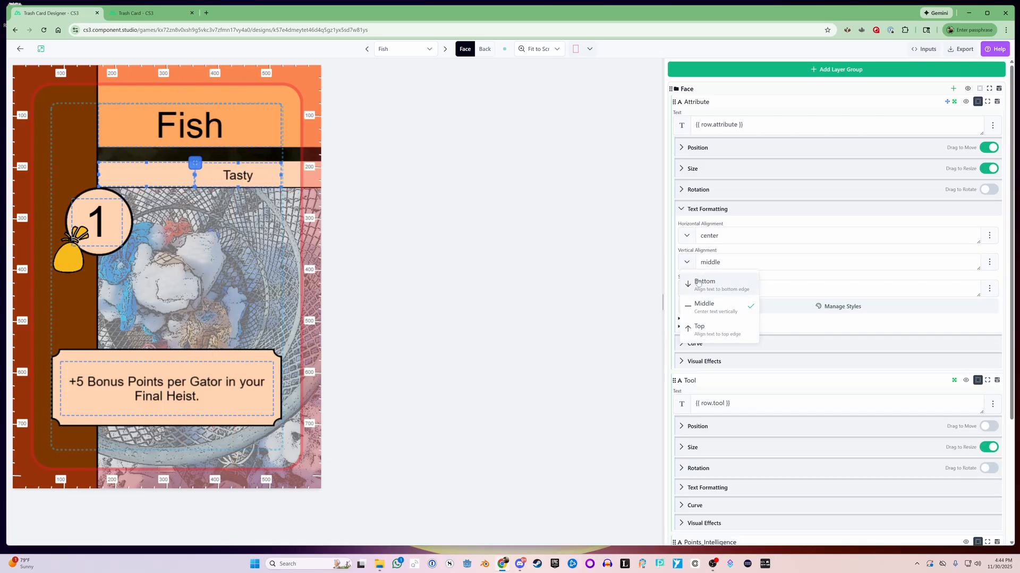
{"action": "left_click", "coordinate": [688, 238]}
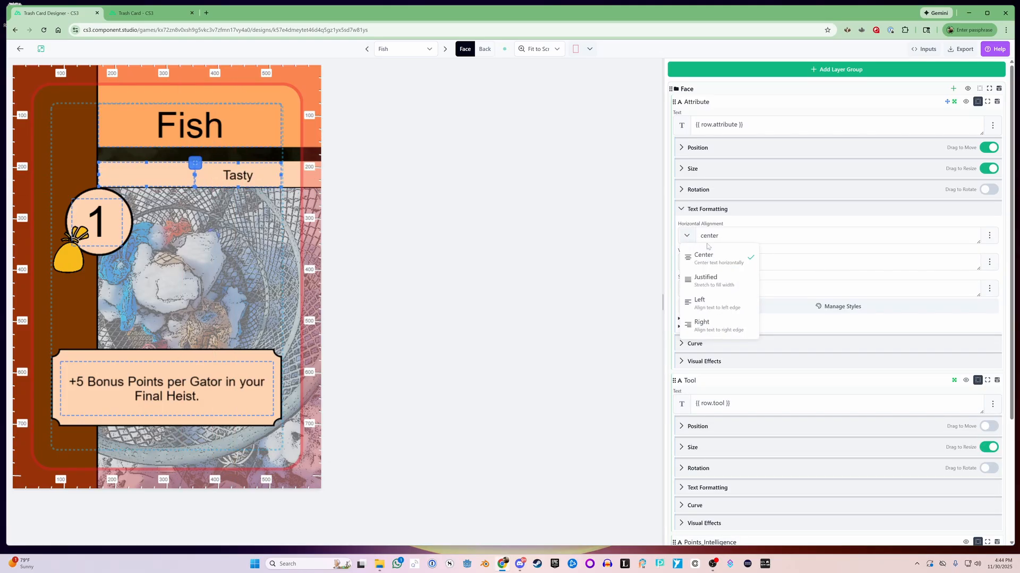
{"action": "left_click", "coordinate": [706, 325]}
{"action": "left_click", "coordinate": [696, 102]}
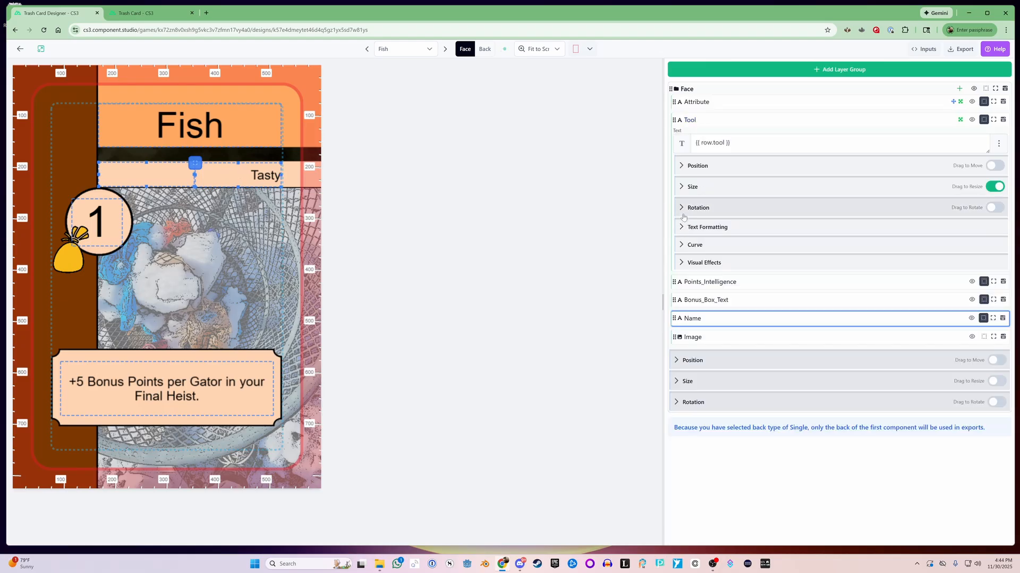
Align the Tool layer's text horizontally to the left.
{"action": "left_click", "coordinate": [693, 228]}
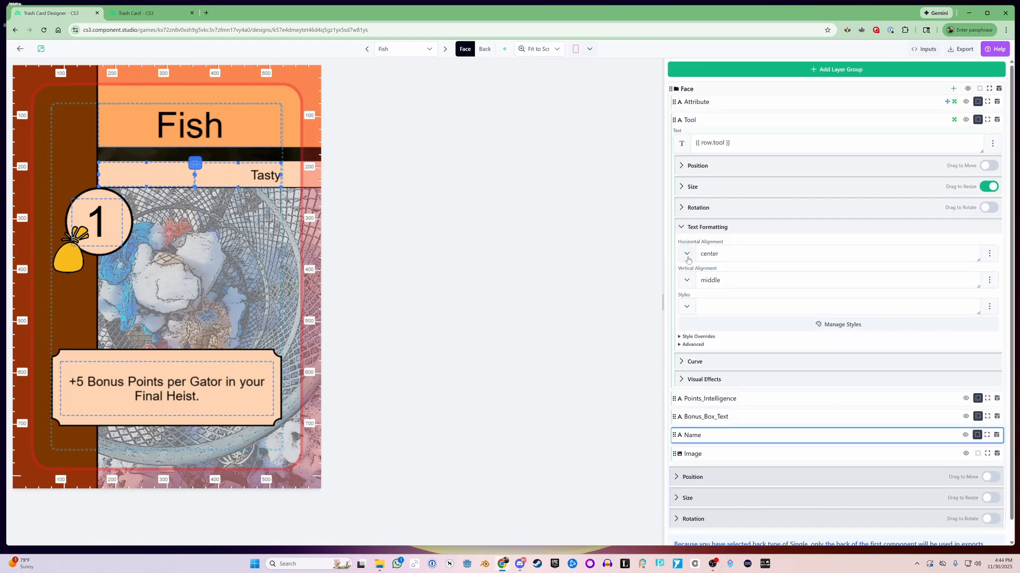
{"action": "left_click", "coordinate": [688, 258]}
{"action": "left_click", "coordinate": [701, 318]}
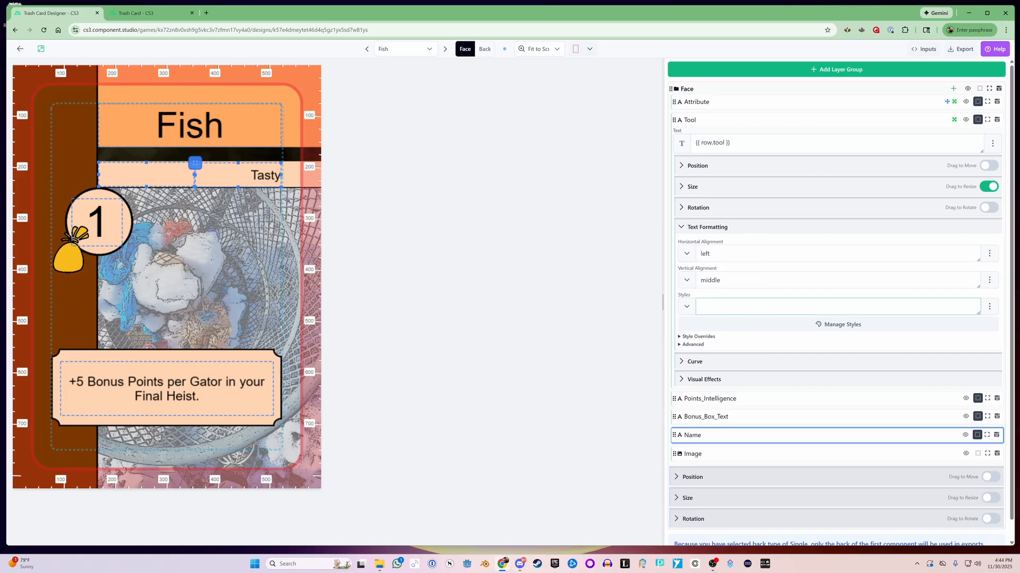
{"action": "left_click", "coordinate": [681, 229]}
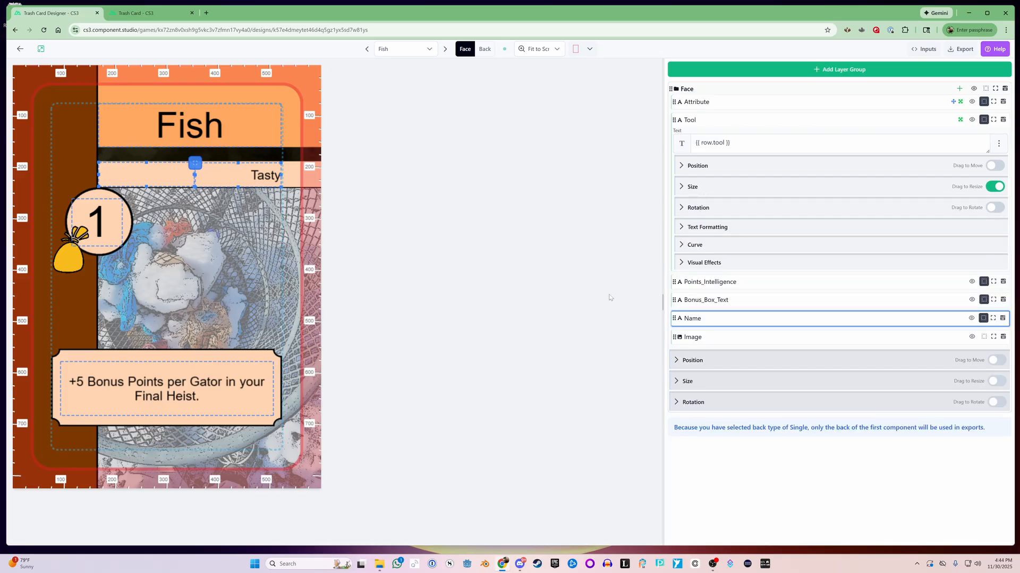
{"action": "left_click", "coordinate": [692, 120]}
Add an image layer named Trash_Image to the Face group and link its image to the row value {{ row.trash_image }}.
{"action": "left_click", "coordinate": [960, 89]}
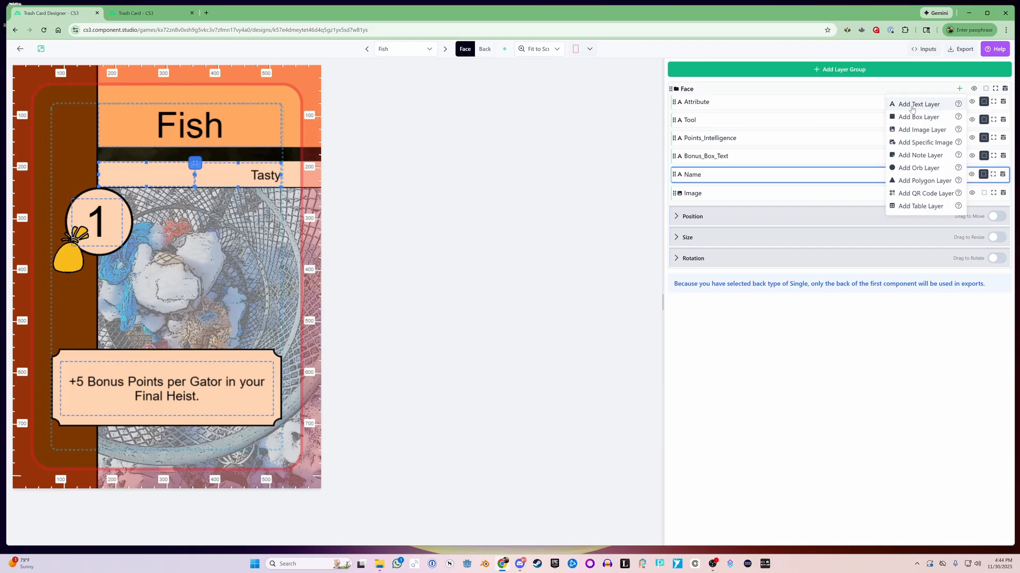
{"action": "left_click", "coordinate": [911, 130]}
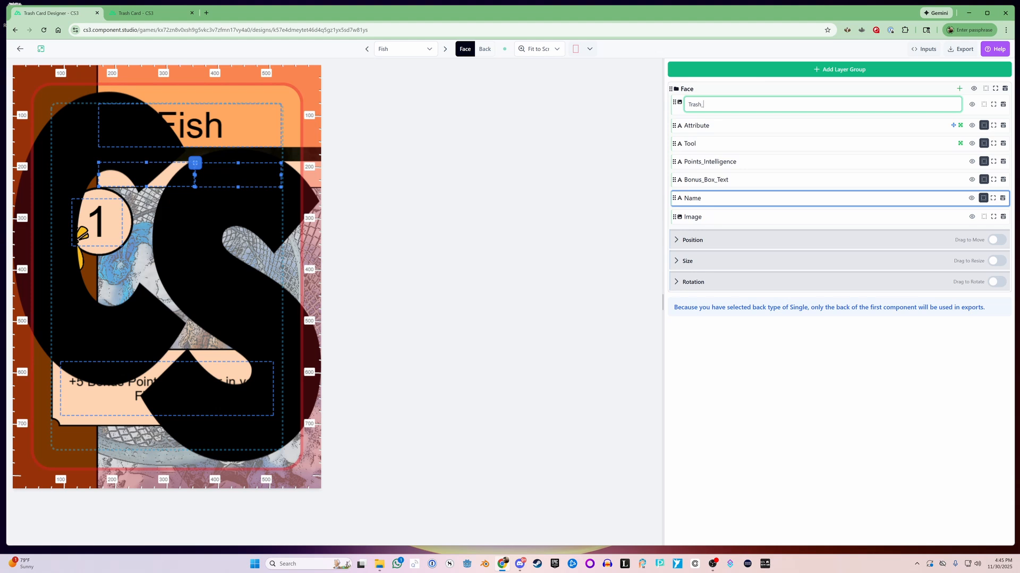
{"action": "type", "text": "Trash_Image"}
{"action": "key", "text": "Return"}
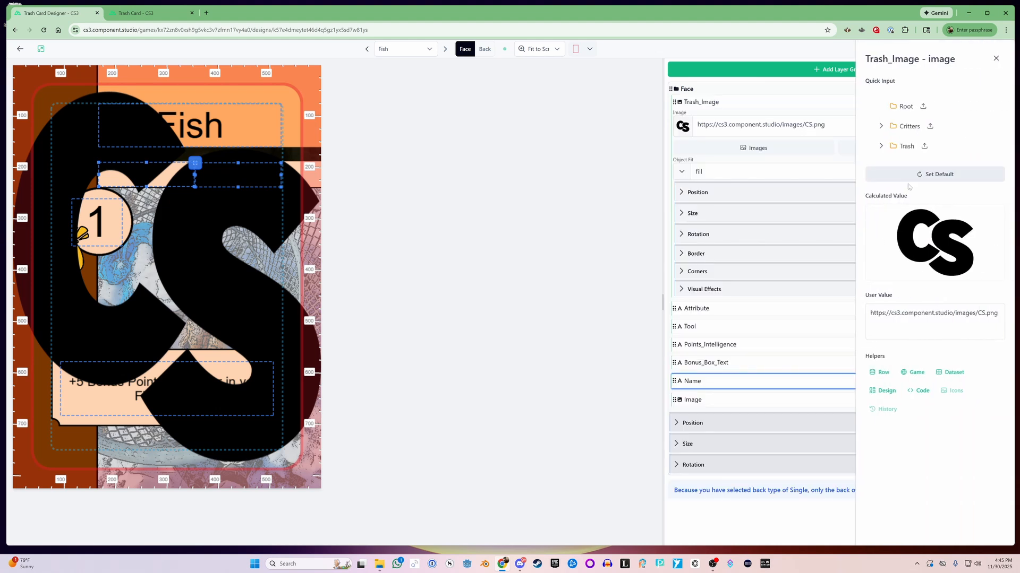
{"action": "left_click", "coordinate": [882, 372]}
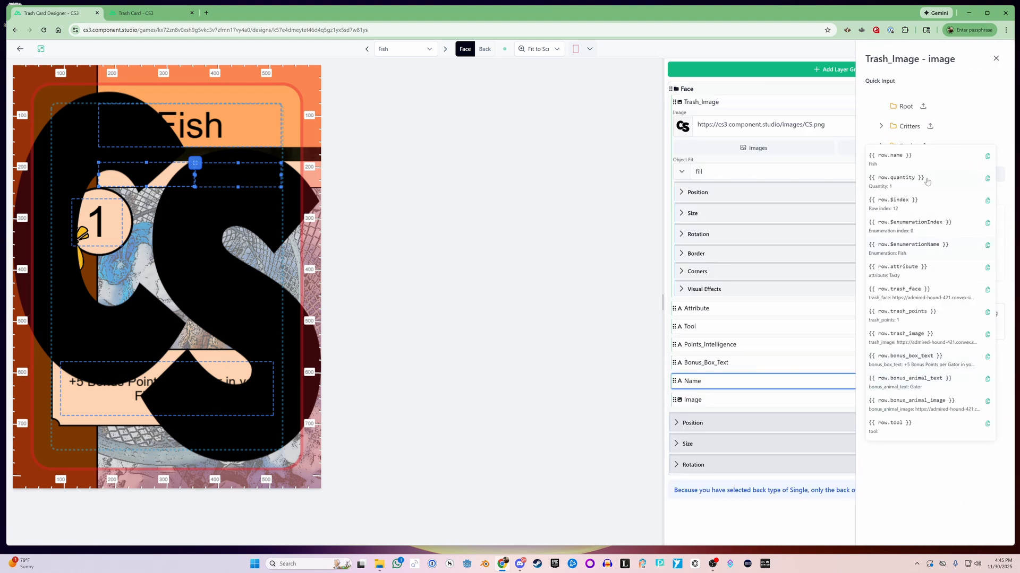
{"action": "left_click", "coordinate": [903, 335]}
{"action": "left_click", "coordinate": [996, 58]}
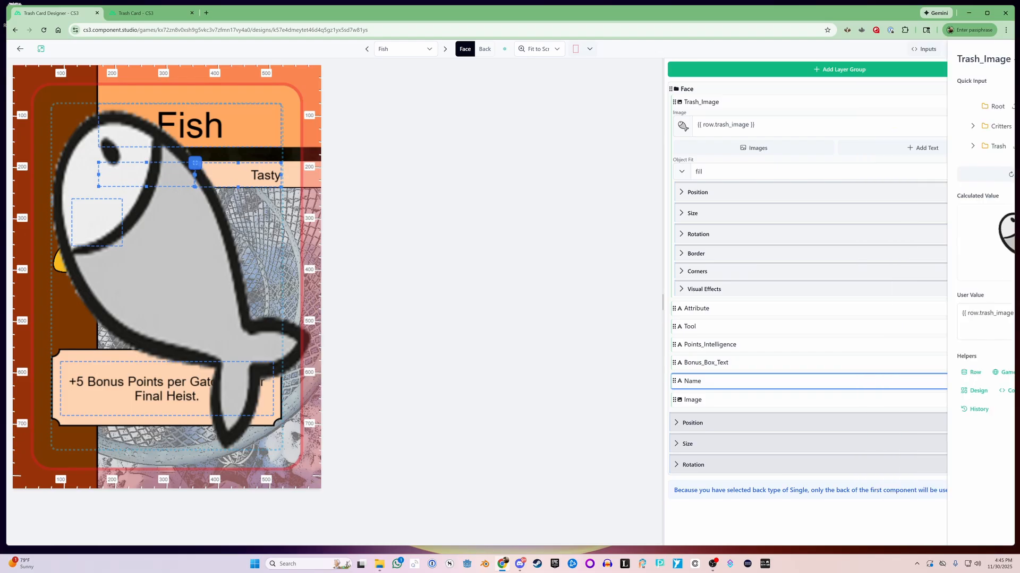
Set the Trash_Image object fit to contain and fit its box in the picture area between the strip and the bonus frame.
{"action": "left_click", "coordinate": [993, 213]}
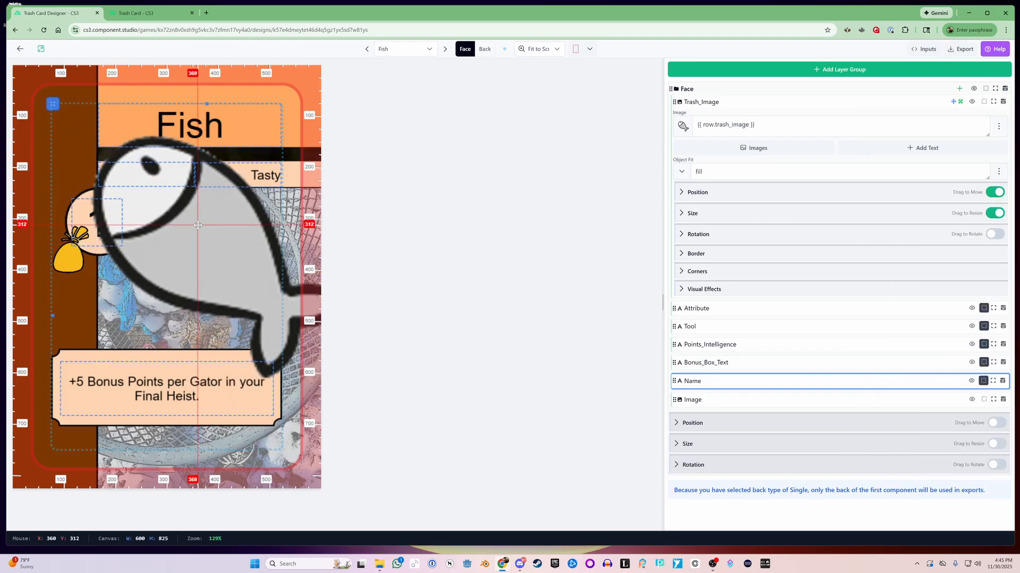
{"action": "left_click", "coordinate": [682, 171]}
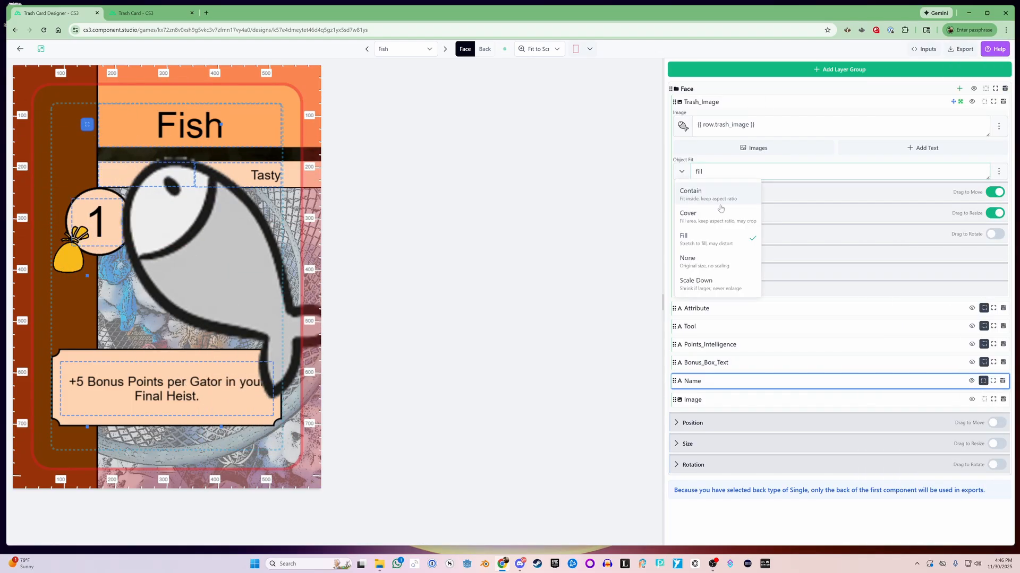
{"action": "left_click", "coordinate": [697, 189]}
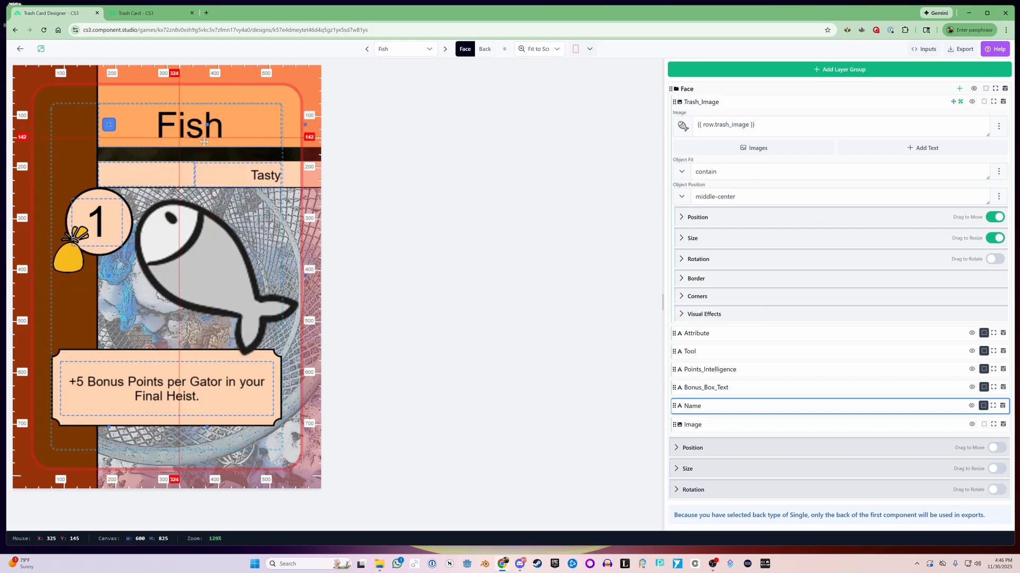
Preview the cards following Fish, through Fish Bones to Fork, to check the linked text and image layers.
{"action": "left_click", "coordinate": [445, 49]}
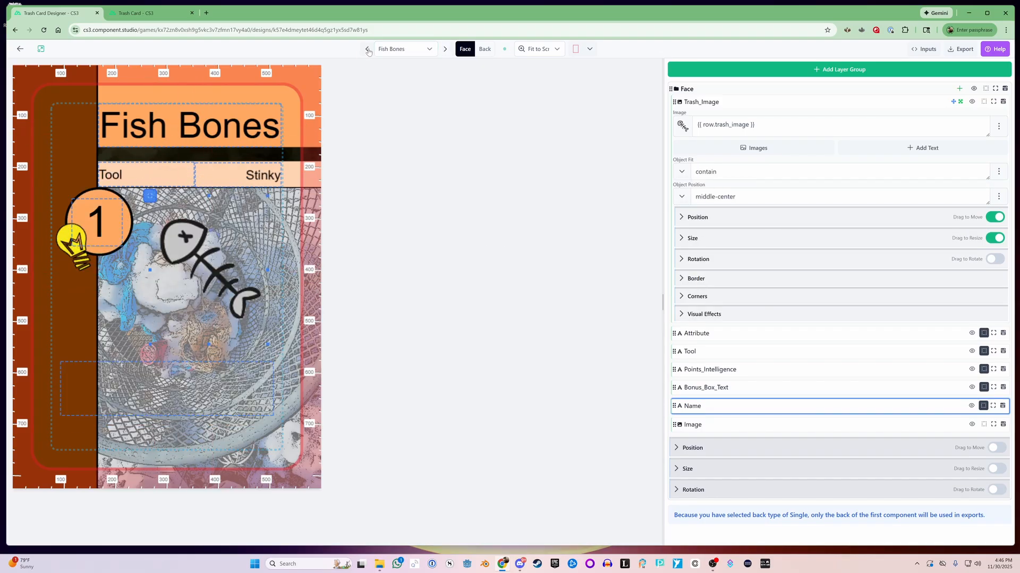
{"action": "left_click", "coordinate": [445, 49]}
{"action": "left_click", "coordinate": [445, 49]}
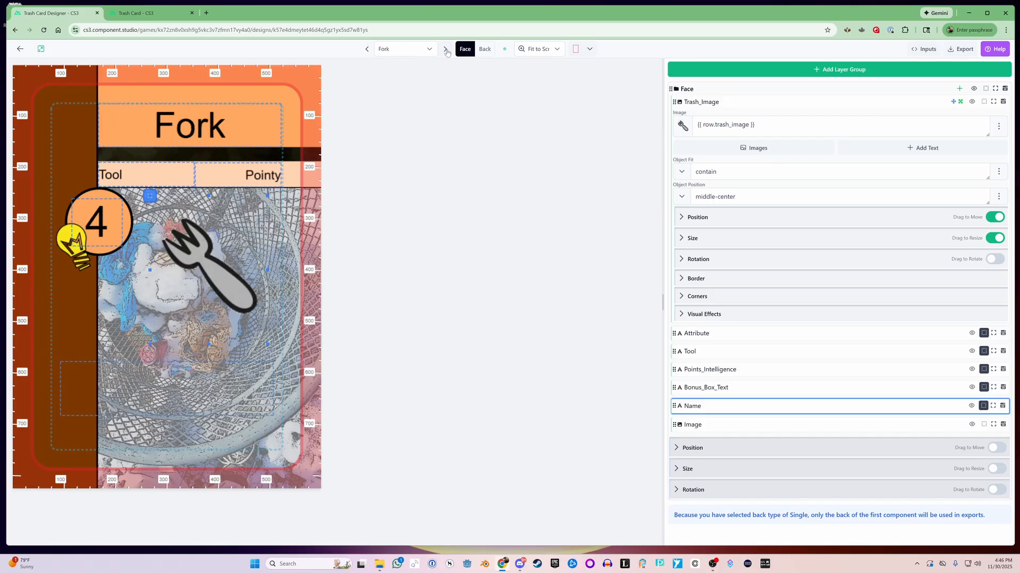
Preview the Frying Pan card and go back through the cards to Fish.
{"action": "left_click", "coordinate": [445, 49]}
{"action": "left_click", "coordinate": [445, 49]}
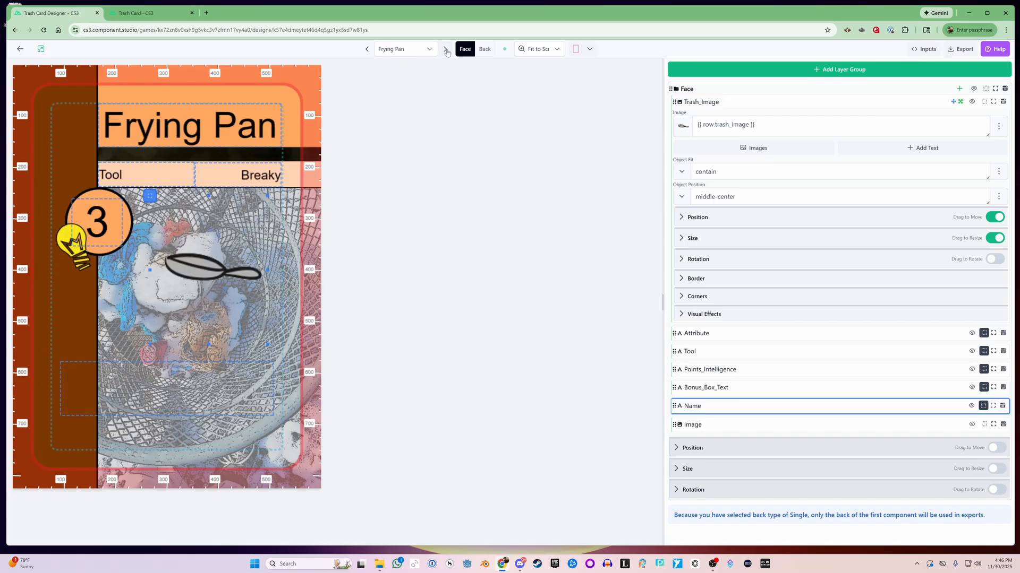
{"action": "left_click", "coordinate": [367, 50]}
{"action": "left_click", "coordinate": [366, 50]}
{"action": "left_click", "coordinate": [366, 50]}
{"action": "left_click", "coordinate": [367, 50]}
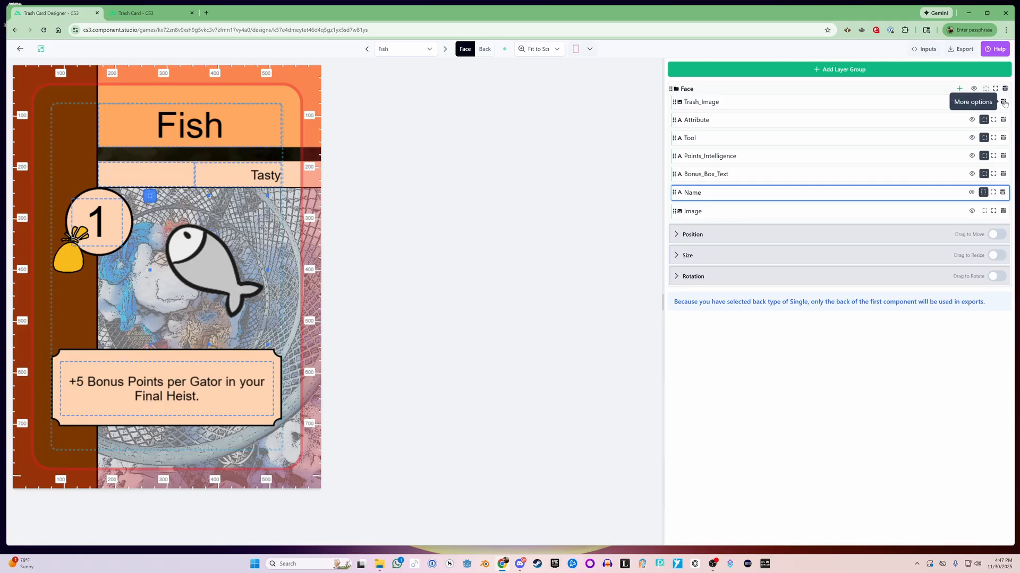
Duplicate the Trash_Image layer and rename the copy Bonus_Animal_Image.
{"action": "left_click", "coordinate": [1003, 103]}
{"action": "left_click", "coordinate": [950, 135]}
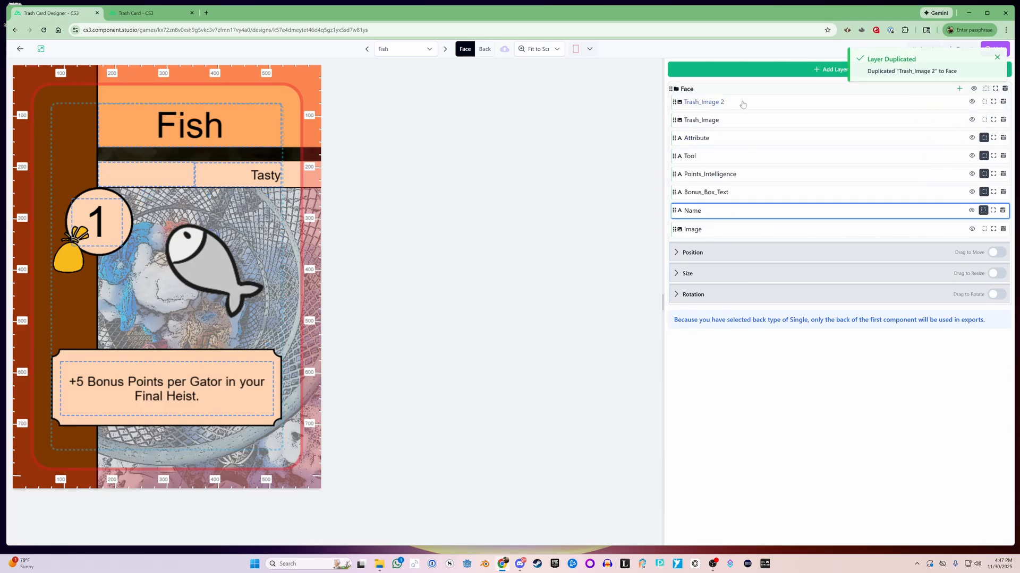
{"action": "double_click", "coordinate": [718, 103]}
{"action": "type", "text": "Bonus_Animal_Image"}
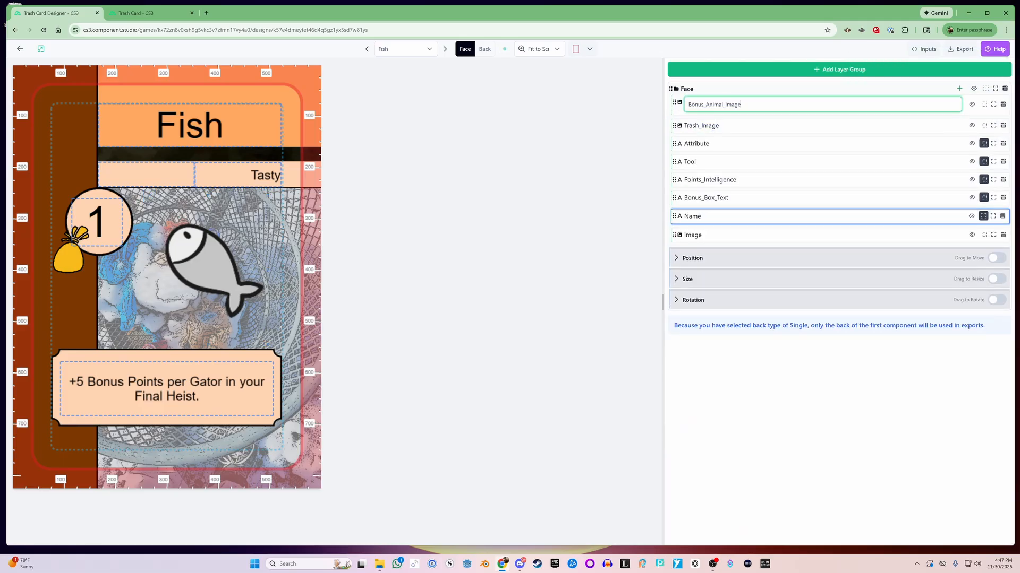
{"action": "key", "text": "Return"}
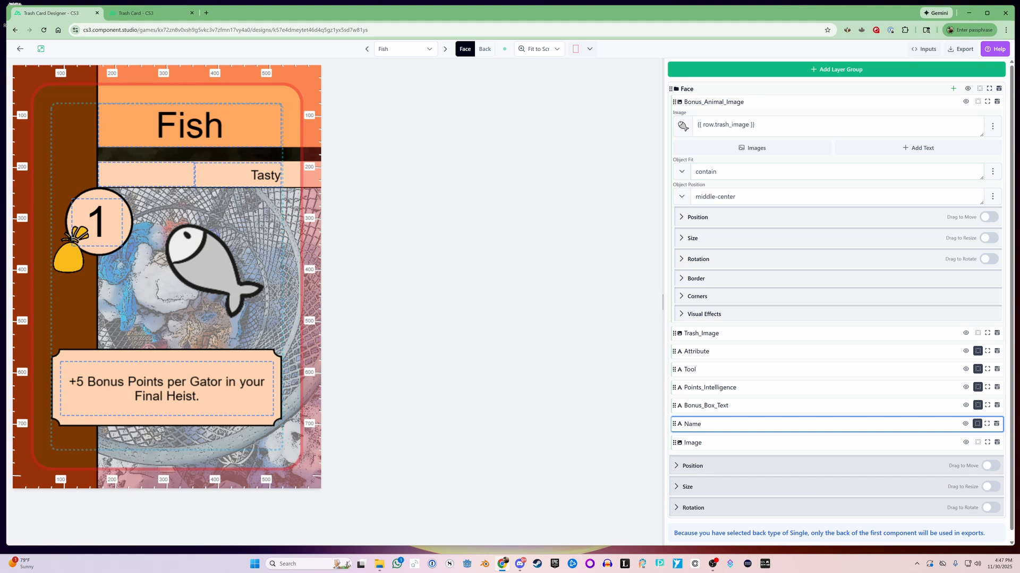
Make Bonus_Animal_Image movable and resizable, shrink its box and place it just below the bonus frame's lower-right corner.
{"action": "left_click", "coordinate": [989, 217]}
{"action": "left_click", "coordinate": [988, 238]}
{"action": "left_click_drag", "start_coordinate": [176, 275], "coordinate": [271, 434]}
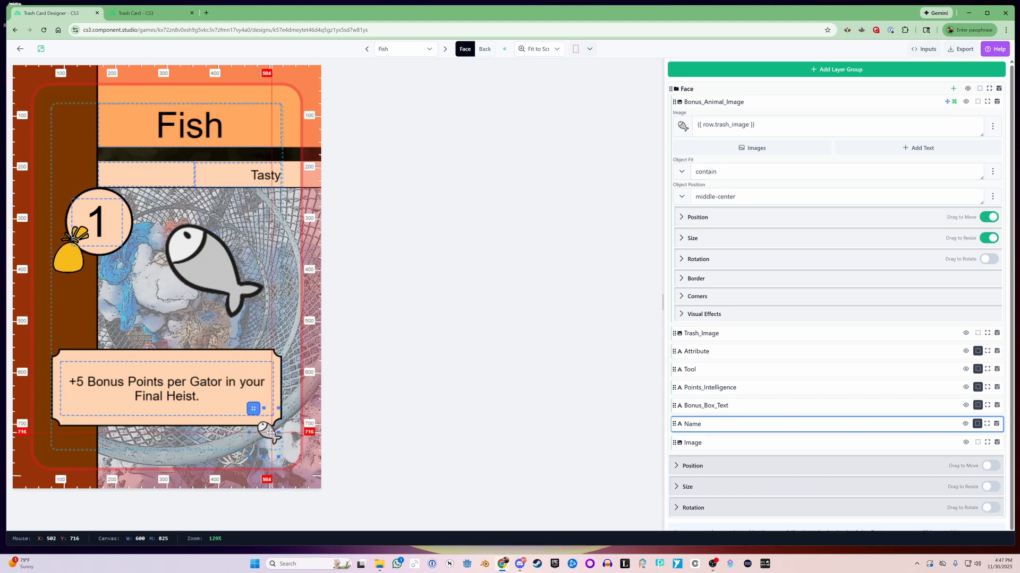
Link the Bonus_Animal_Image layer to {{ row.bonus_animal_image }} and enlarge its box under the right end of the bonus frame.
{"action": "left_click", "coordinate": [992, 126]}
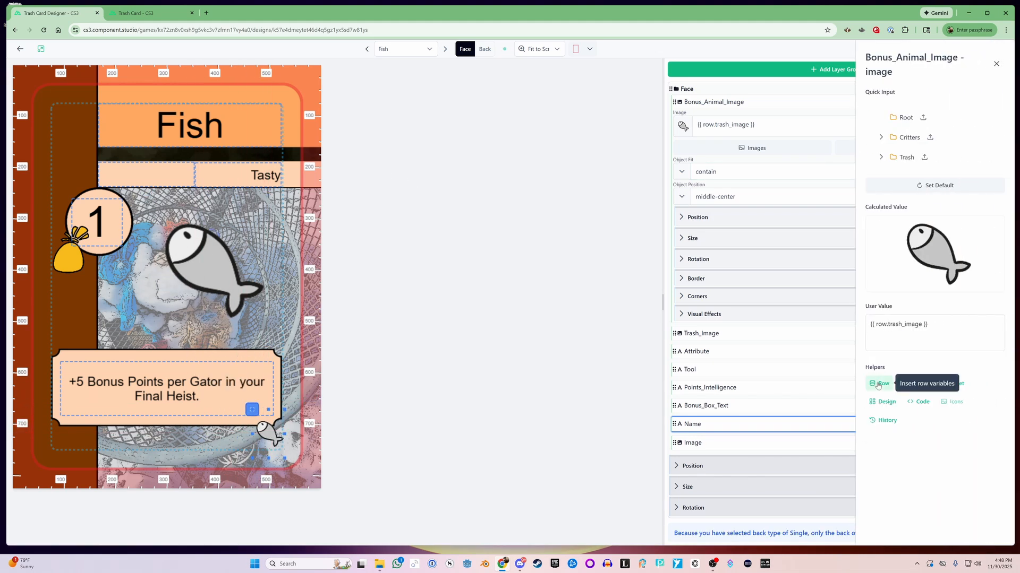
{"action": "left_click", "coordinate": [878, 384]}
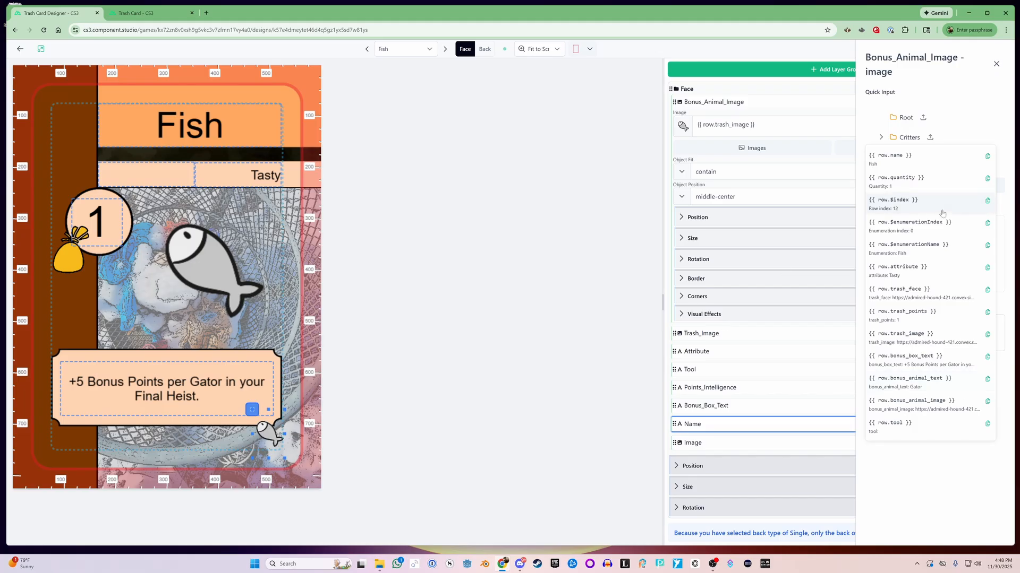
{"action": "left_click", "coordinate": [918, 407]}
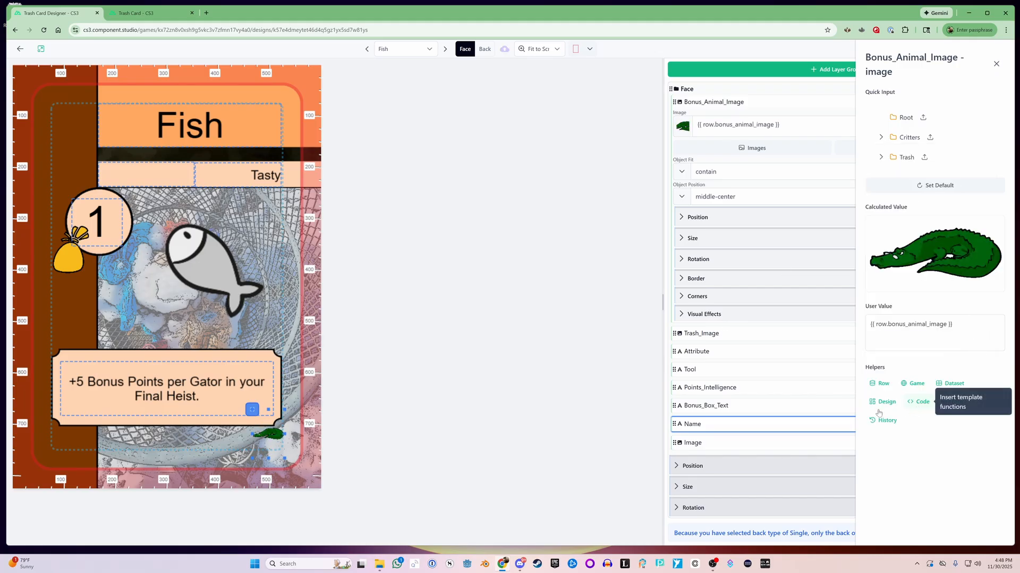
{"action": "left_click", "coordinate": [933, 385]}
{"action": "left_click_drag", "start_coordinate": [285, 404], "coordinate": [264, 437]}
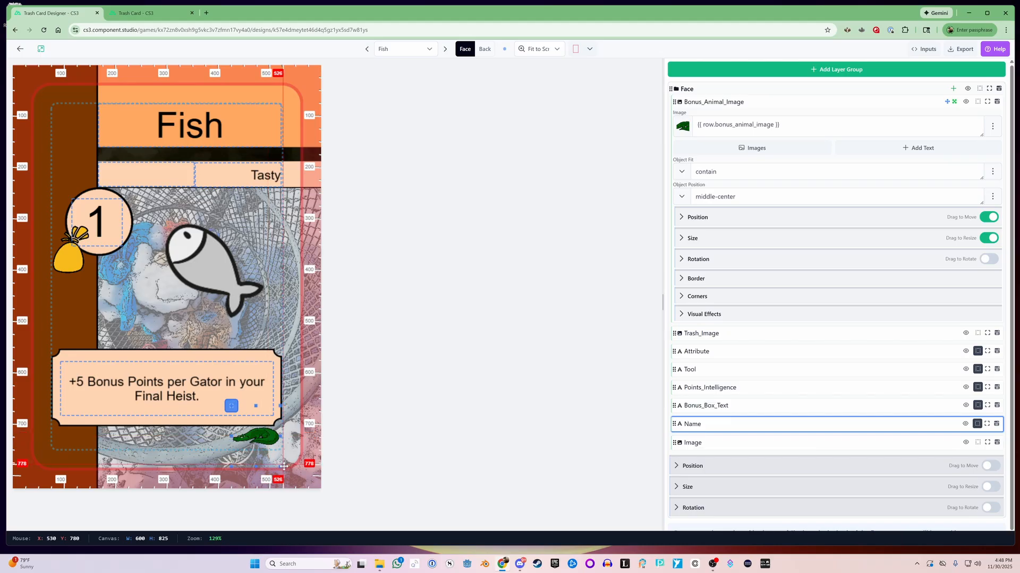
{"action": "left_click", "coordinate": [345, 458]}
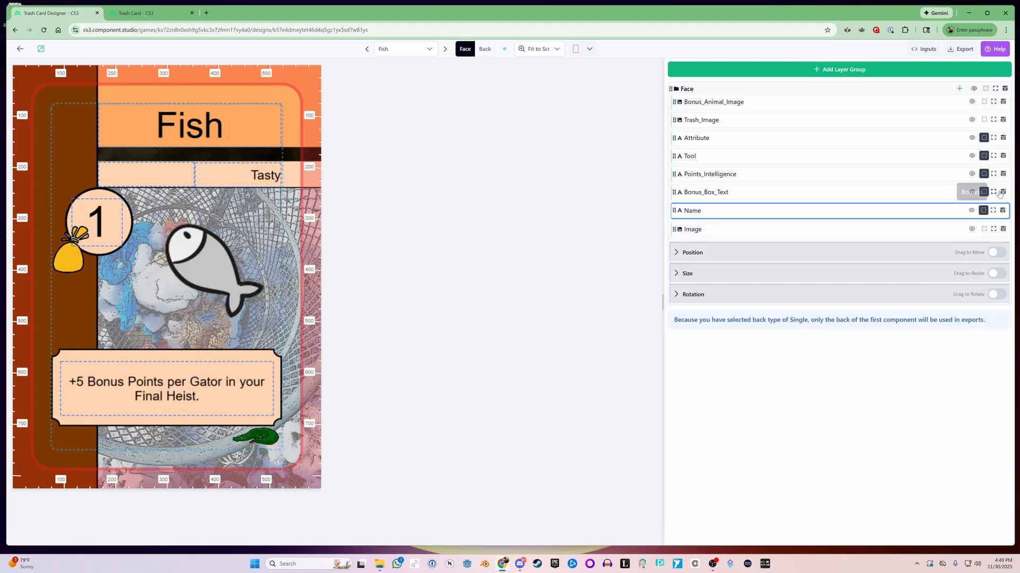
Duplicate the Bonus_Box_Text layer and rename the copy Bonus_Animal_Text.
{"action": "left_click", "coordinate": [1003, 210]}
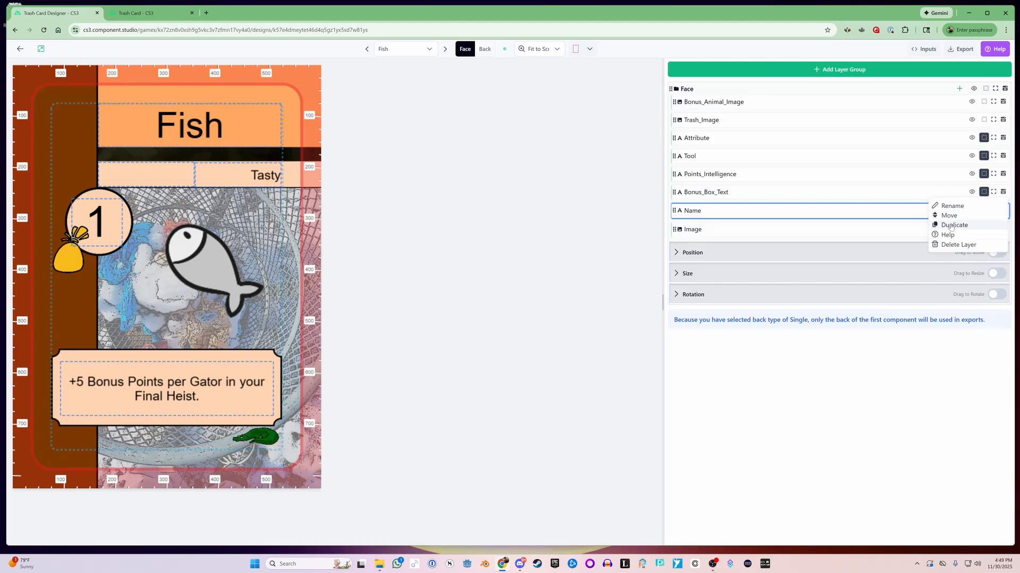
{"action": "left_click", "coordinate": [953, 225]}
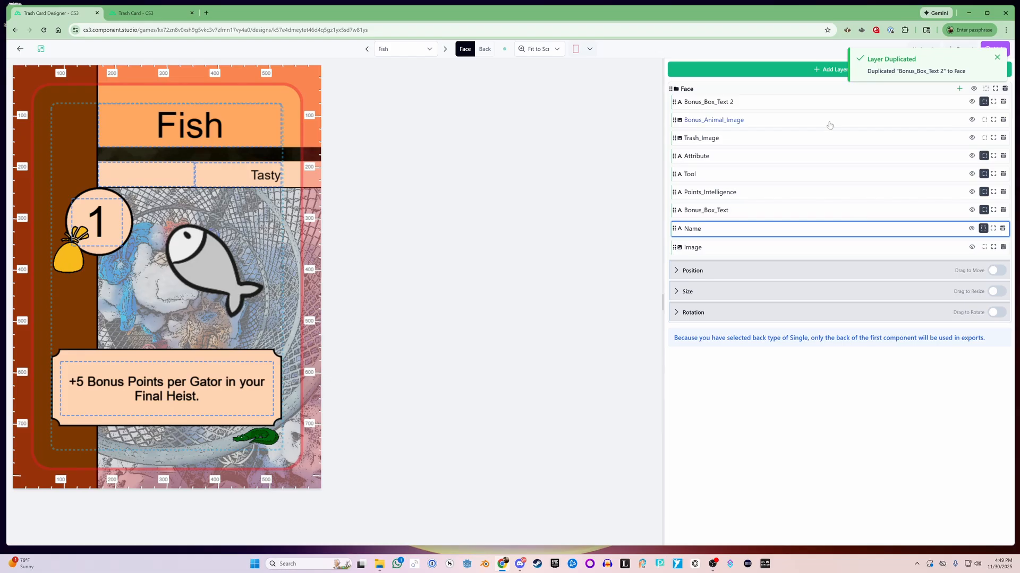
{"action": "double_click", "coordinate": [751, 98]}
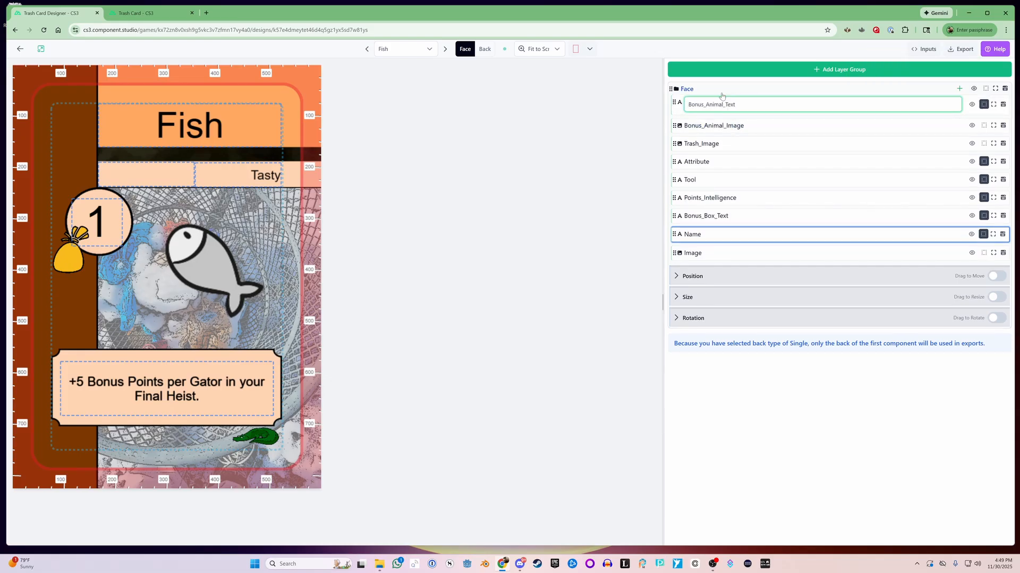
{"action": "key", "text": "Return"}
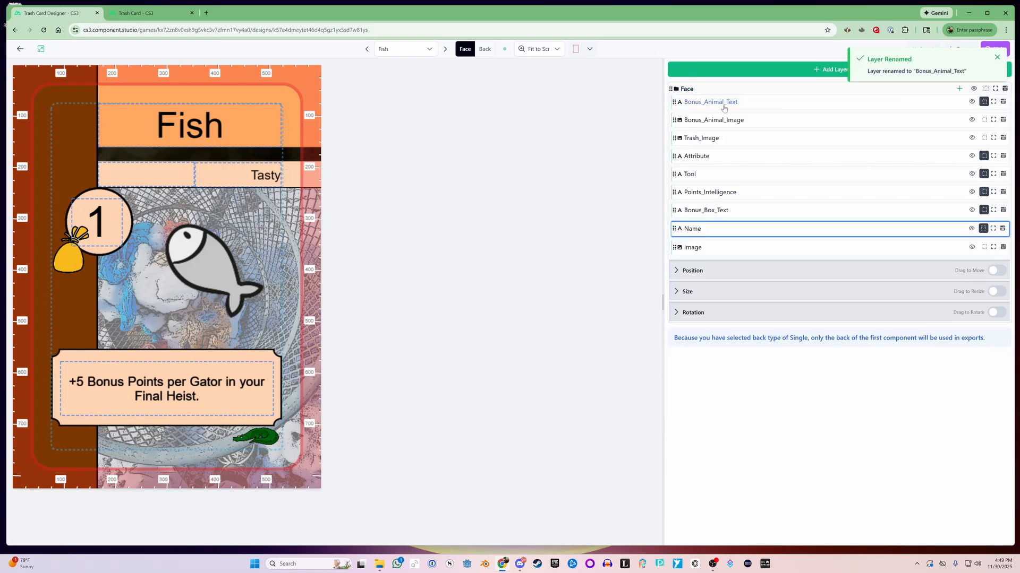
Make Bonus_Animal_Text movable and resizable, and fit its box below the bonus frame, ending at the animal image.
{"action": "left_click", "coordinate": [791, 106]}
{"action": "left_click", "coordinate": [995, 148]}
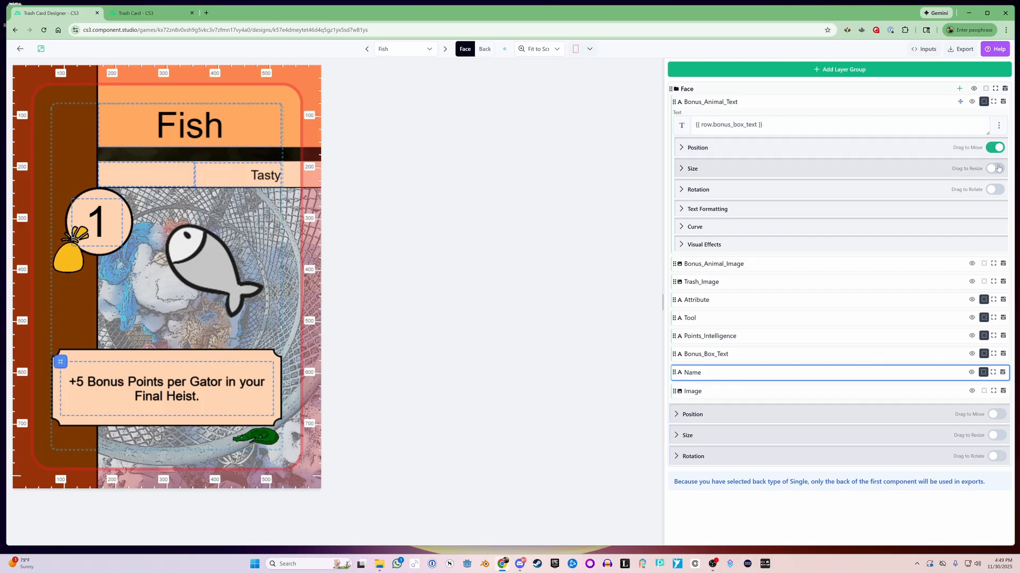
{"action": "left_click_drag", "start_coordinate": [178, 397], "coordinate": [168, 445]}
{"action": "left_click_drag", "start_coordinate": [269, 438], "coordinate": [230, 440]}
Link the Bonus_Animal_Text layer's text to the row value {{ row.bonus_animal_text }}.
{"action": "left_click", "coordinate": [998, 125]}
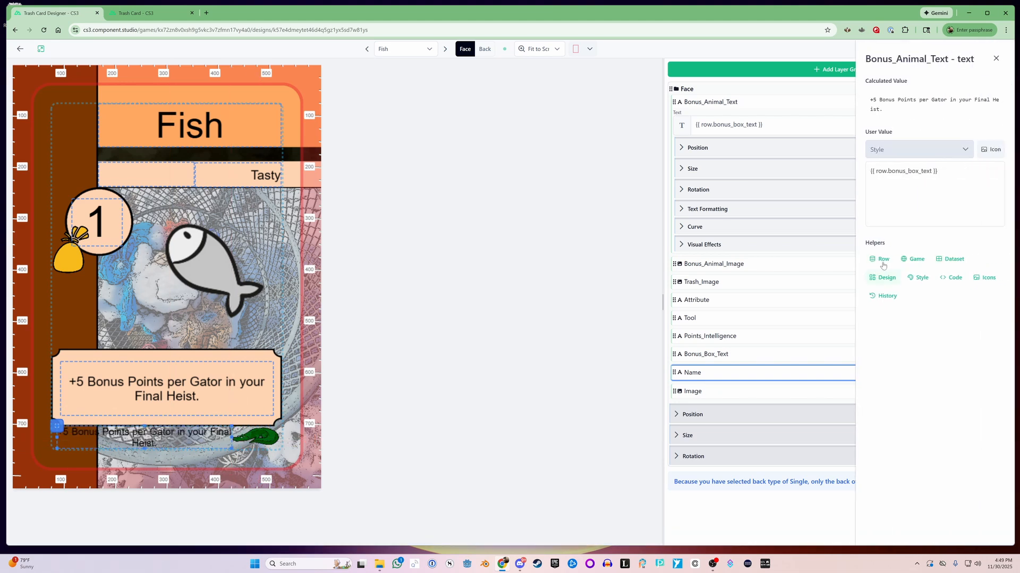
{"action": "left_click", "coordinate": [883, 261]}
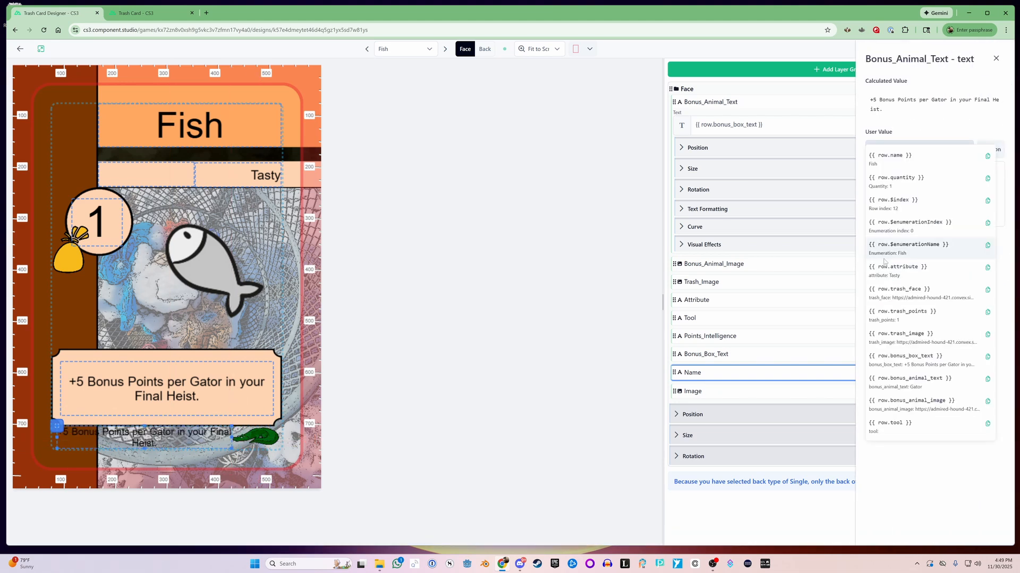
{"action": "left_click", "coordinate": [901, 380]}
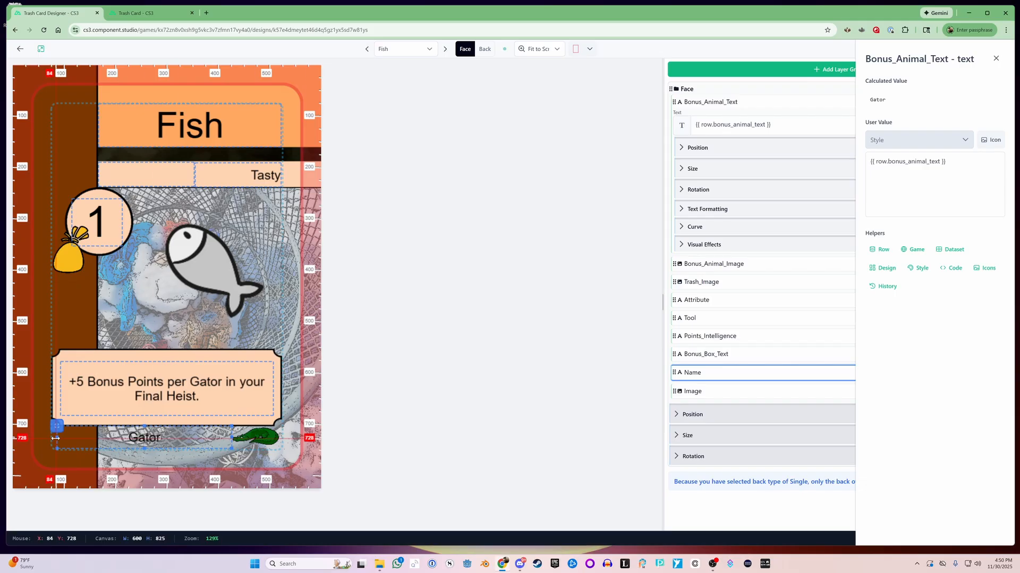
Narrow the Bonus_Animal_Text box beside the animal image and set its horizontal alignment to right.
{"action": "left_click_drag", "start_coordinate": [232, 437], "coordinate": [186, 440]}
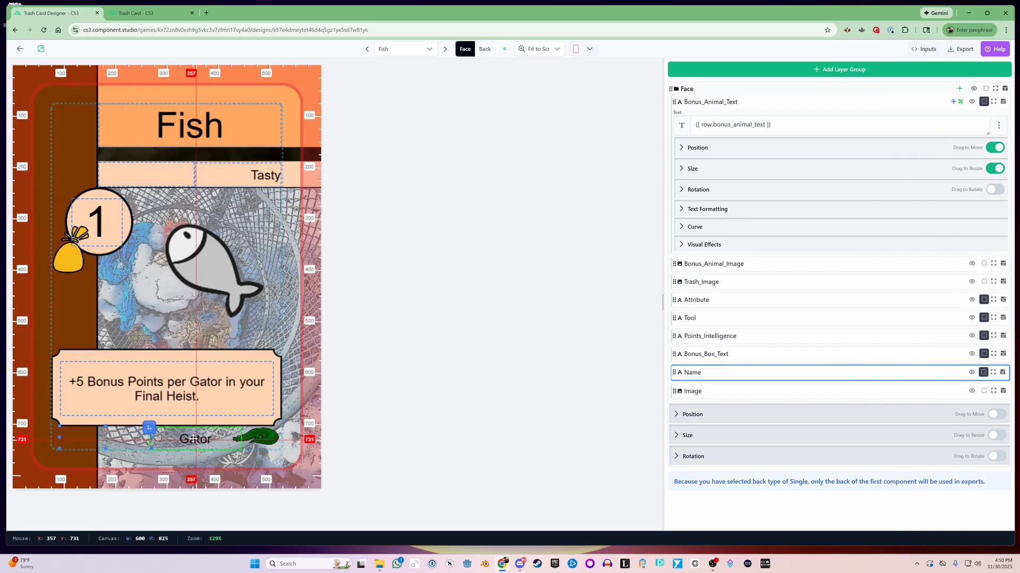
{"action": "left_click", "coordinate": [707, 209]}
{"action": "left_click", "coordinate": [687, 235]}
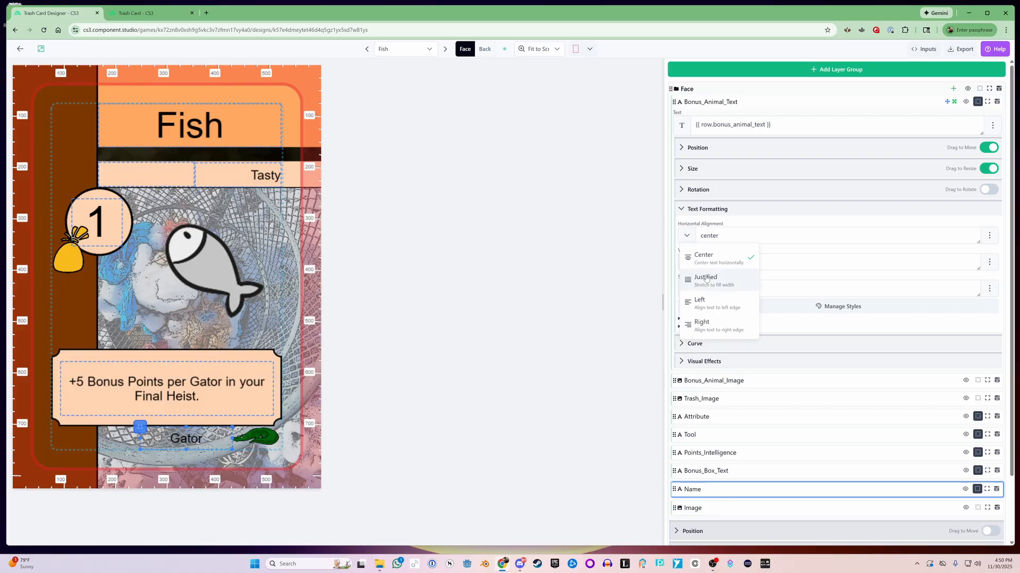
{"action": "left_click", "coordinate": [702, 323]}
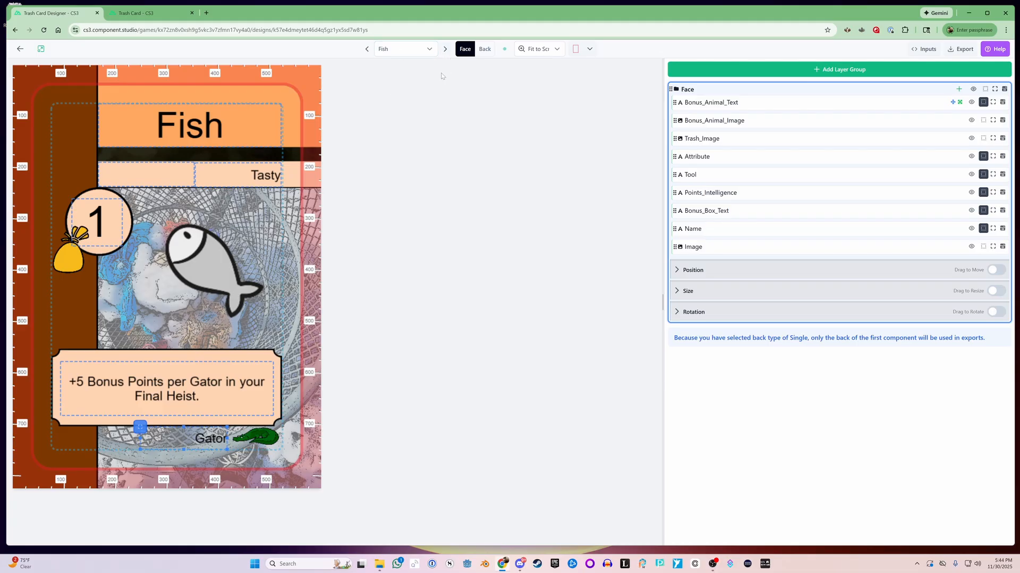
Preview the cards following Fish, including Hotdog, Lettuce, Pizza and Spicy Pepper, to check the bonus animal text and image.
{"action": "left_click", "coordinate": [445, 52]}
{"action": "left_click", "coordinate": [445, 52]}
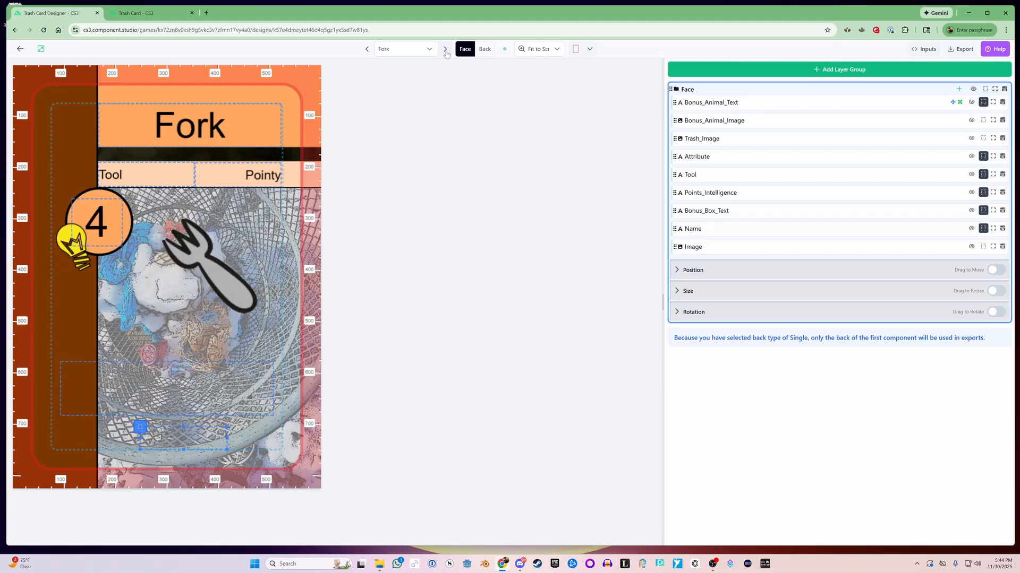
{"action": "left_click", "coordinate": [446, 52]}
{"action": "left_click", "coordinate": [446, 51]}
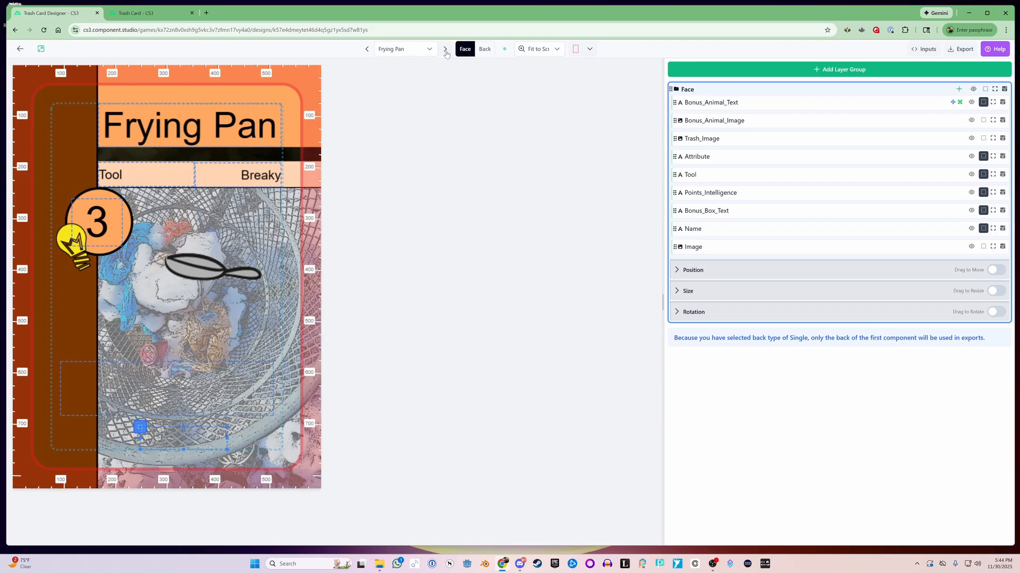
{"action": "left_click", "coordinate": [446, 51]}
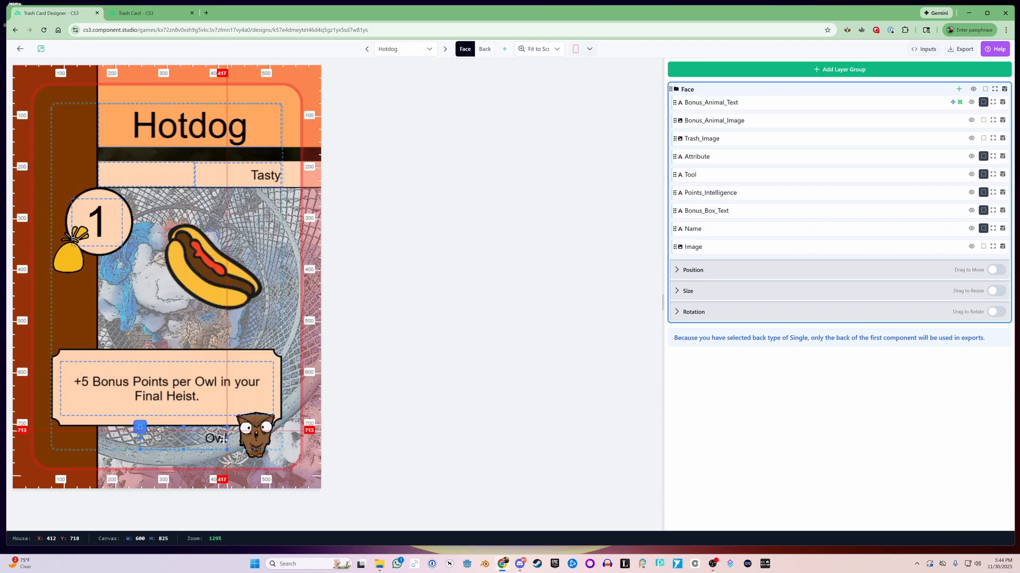
{"action": "left_click", "coordinate": [446, 51]}
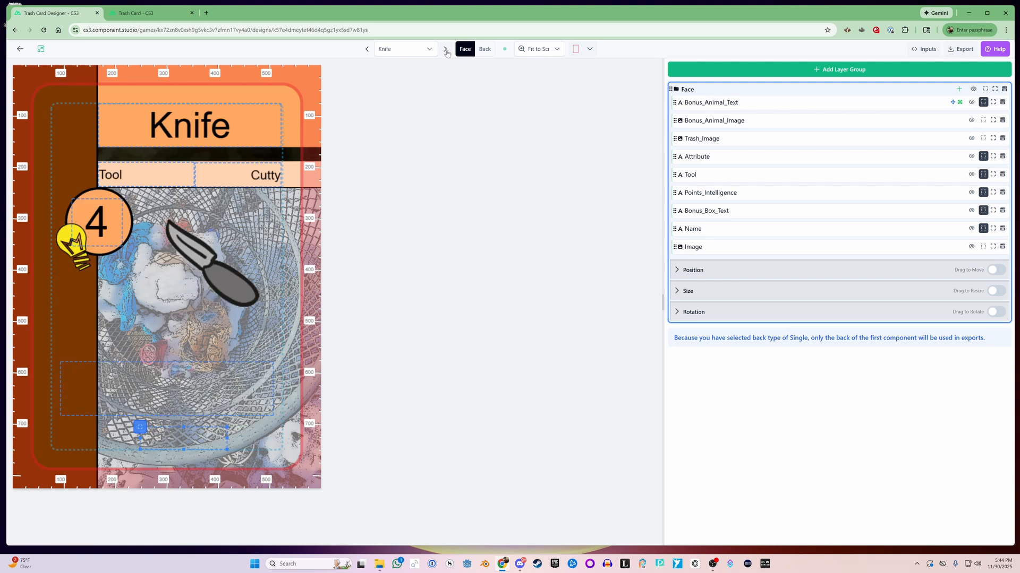
{"action": "left_click", "coordinate": [446, 52]}
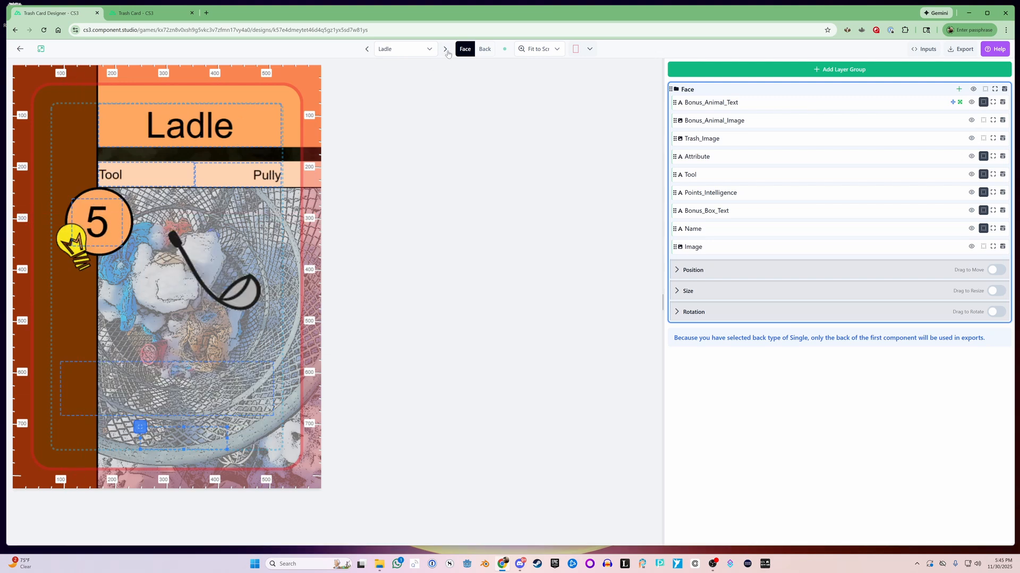
{"action": "left_click", "coordinate": [446, 51]}
{"action": "left_click", "coordinate": [446, 51]}
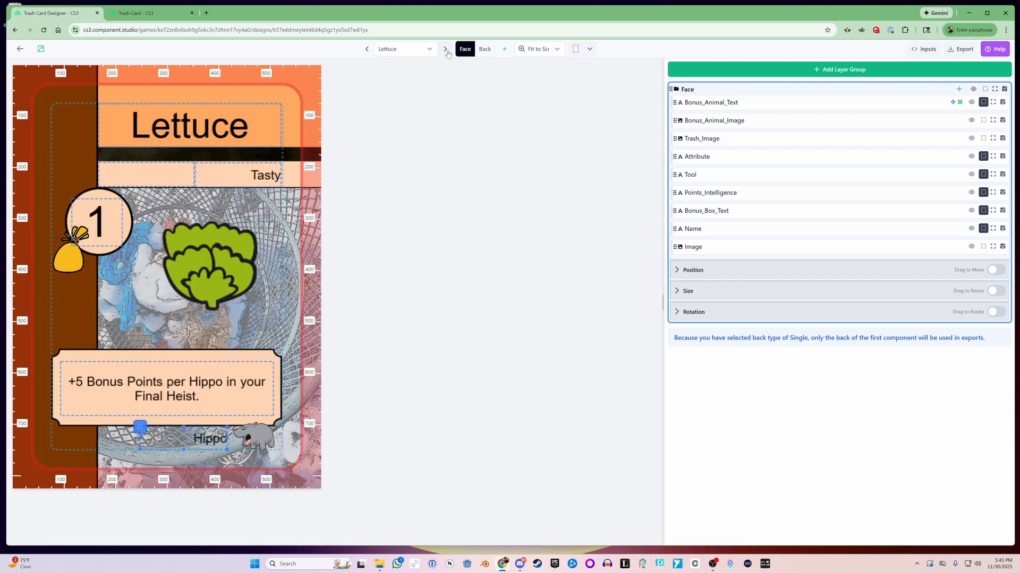
{"action": "left_click", "coordinate": [446, 51]}
{"action": "left_click", "coordinate": [446, 51]}
{"action": "left_click", "coordinate": [446, 51]}
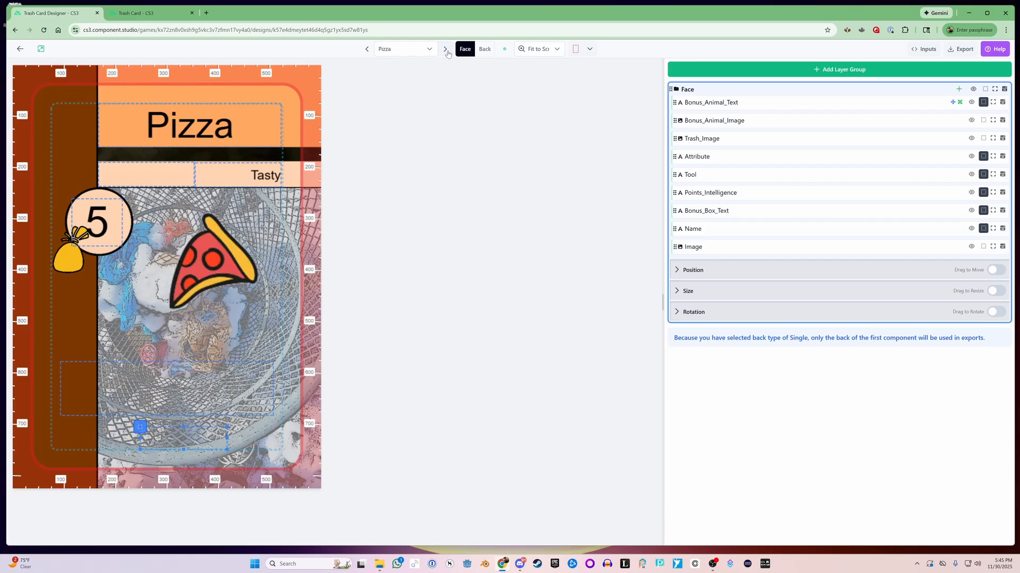
{"action": "left_click", "coordinate": [446, 51]}
{"action": "left_click", "coordinate": [446, 51]}
{"action": "left_click", "coordinate": [446, 51]}
{"action": "left_click", "coordinate": [446, 51]}
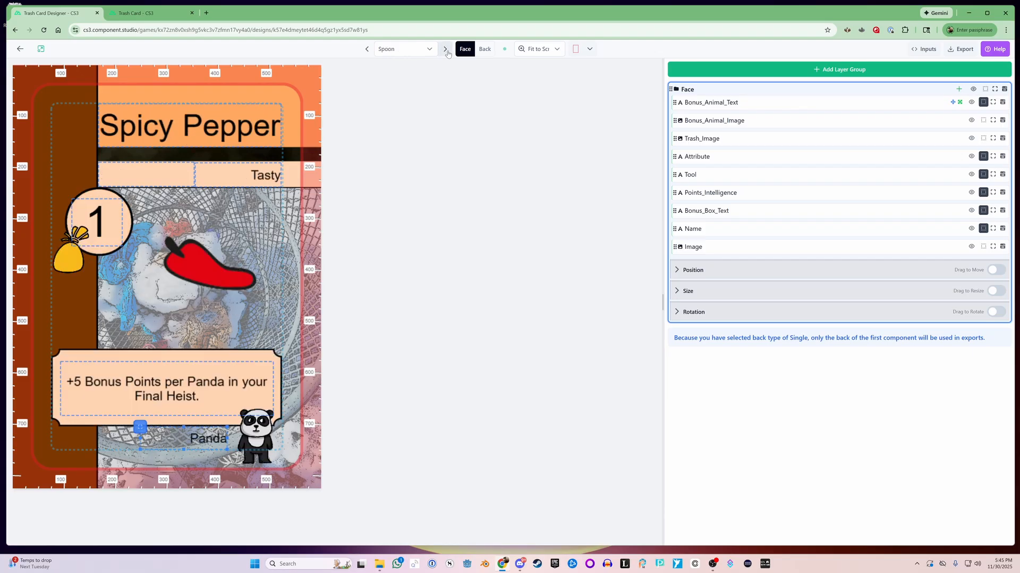
{"action": "left_click", "coordinate": [446, 51]}
{"action": "left_click", "coordinate": [367, 54]}
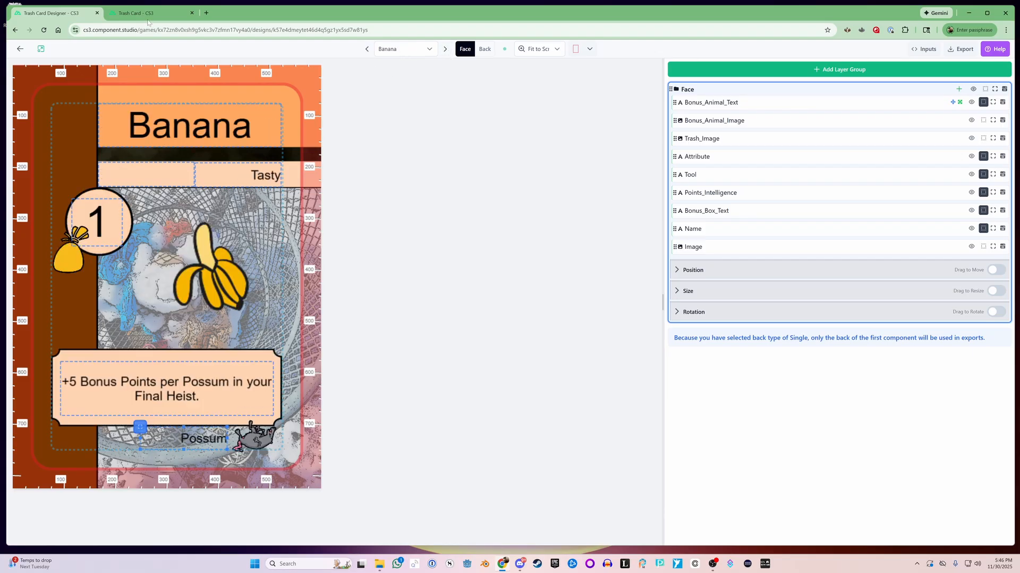
Switch to the Trash Card dataset and set the quantity of Ladle_1, Knife, Fish Bones, Spatula and Cheese to 2.
{"action": "left_click", "coordinate": [150, 19]}
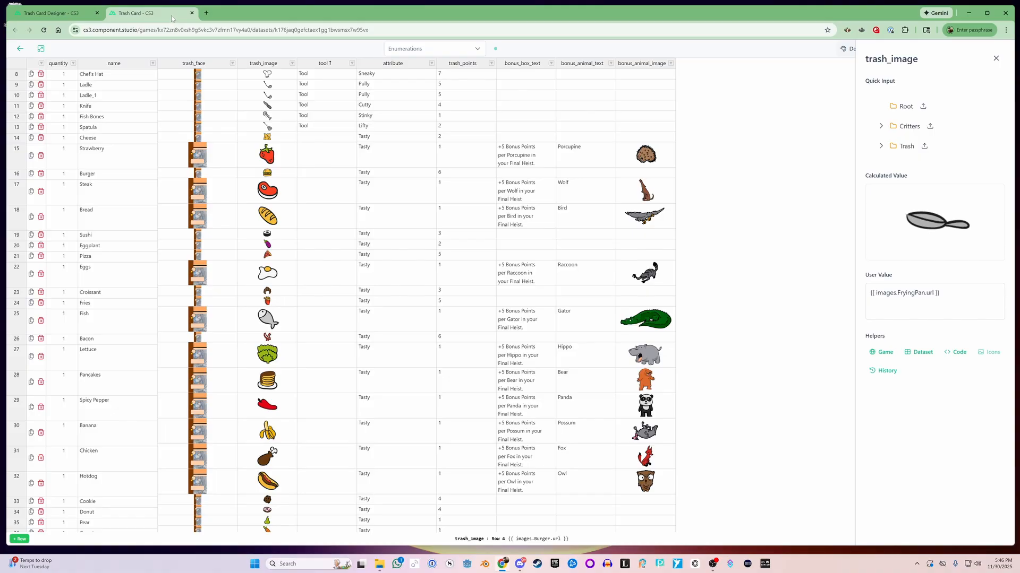
{"action": "scroll", "coordinate": [126, 139], "scroll_direction": "up", "scroll_amount": 2}
{"action": "scroll", "coordinate": [107, 131], "scroll_direction": "down", "scroll_amount": 2}
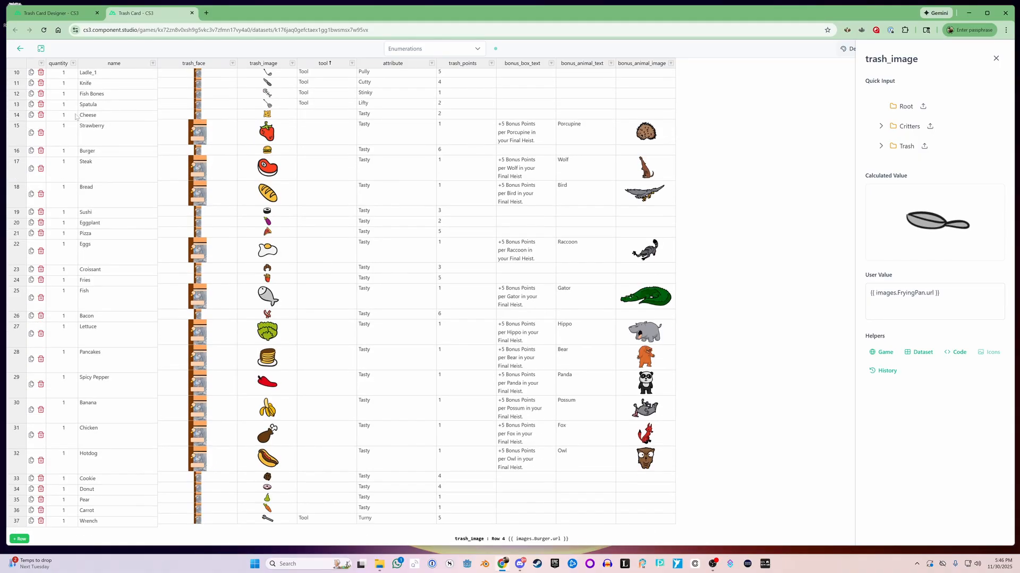
{"action": "left_click", "coordinate": [58, 74]}
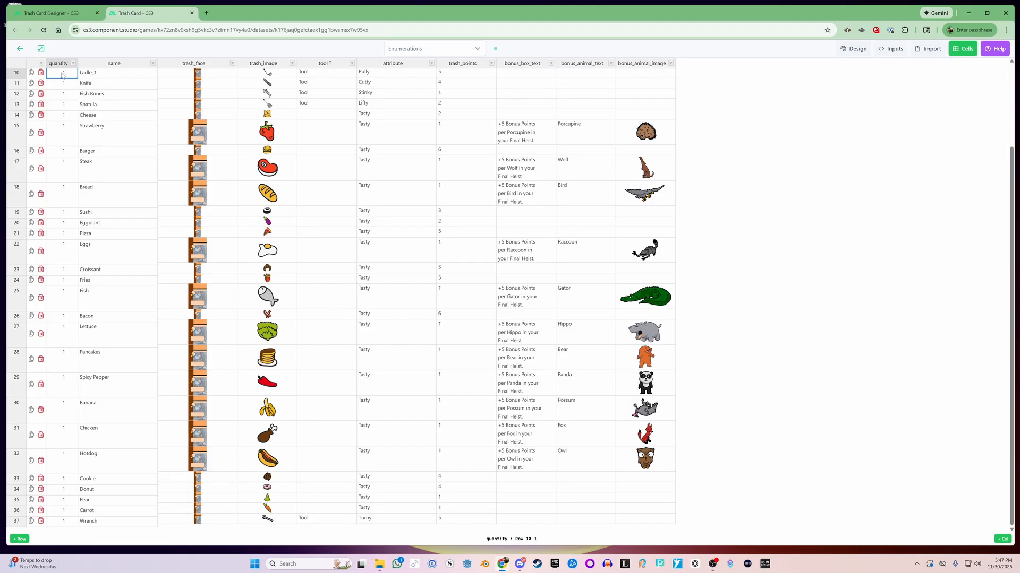
{"action": "type", "text": "2"}
{"action": "left_click", "coordinate": [63, 84]}
{"action": "type", "text": "2"}
{"action": "left_click", "coordinate": [64, 94]}
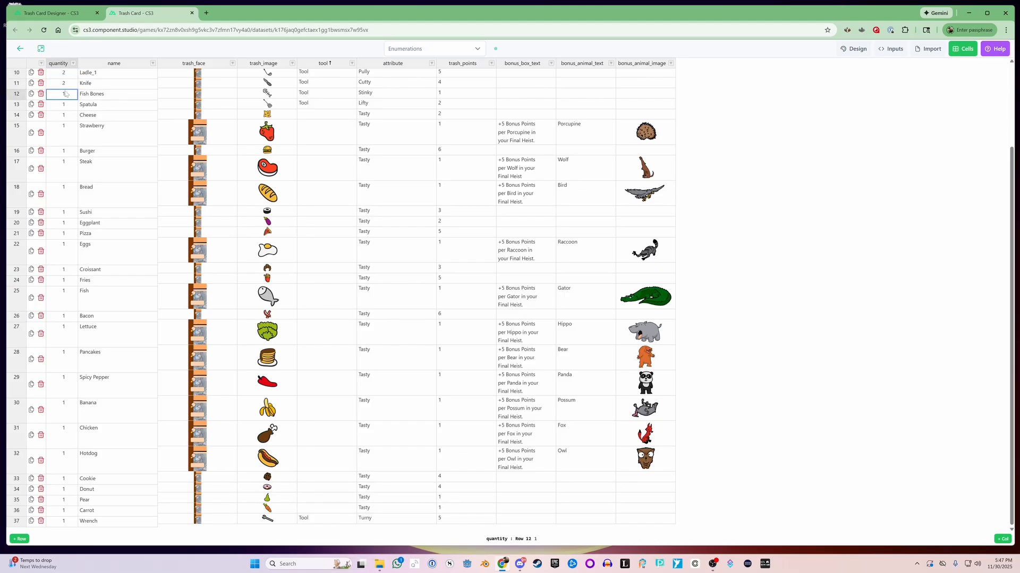
{"action": "type", "text": "2"}
{"action": "left_click", "coordinate": [64, 106]}
{"action": "type", "text": "2"}
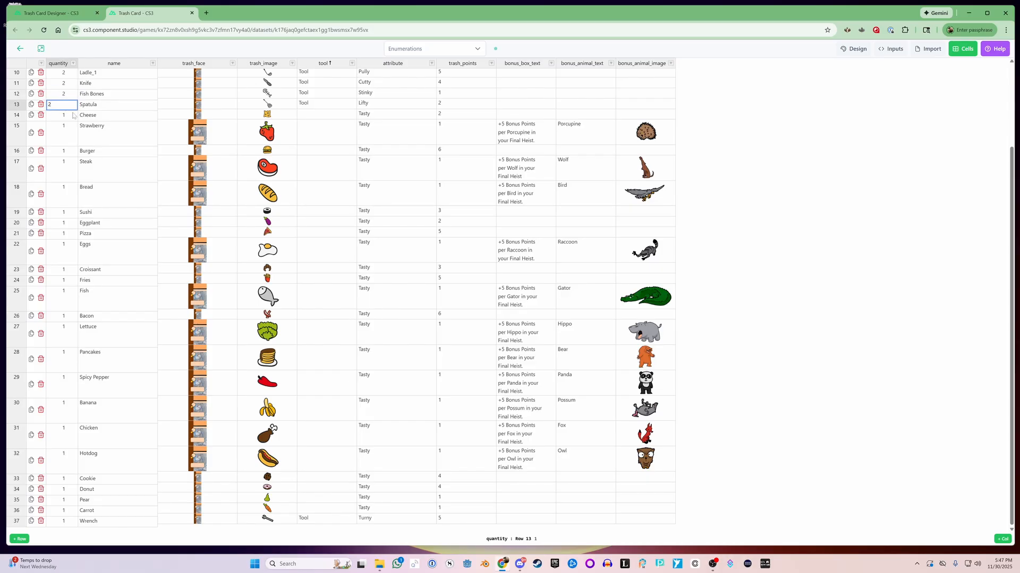
{"action": "left_click", "coordinate": [70, 116]}
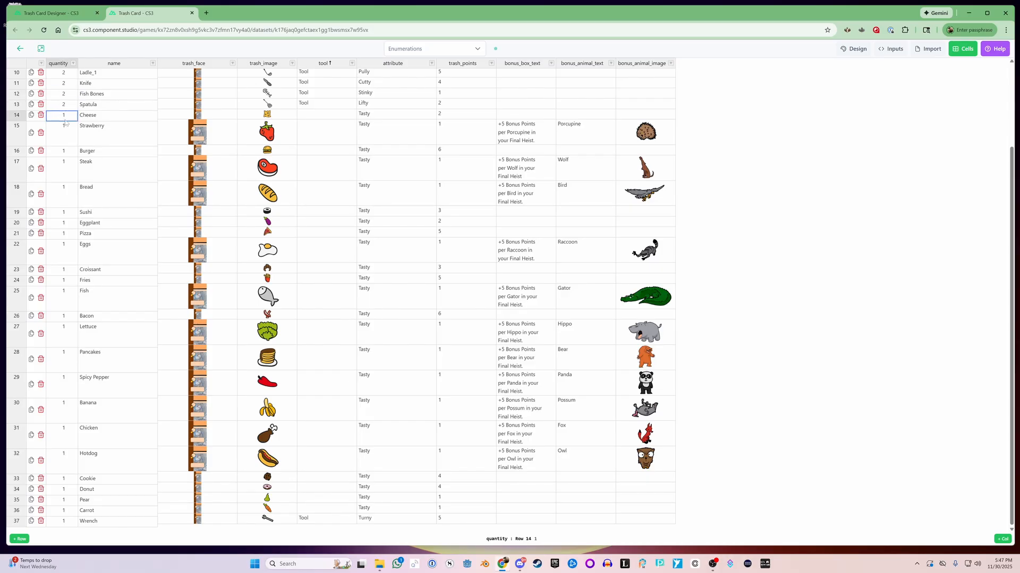
{"action": "type", "text": "2"}
Set the quantity of Strawberry, Burger, Steak and Bread to 3.
{"action": "left_click", "coordinate": [64, 129]}
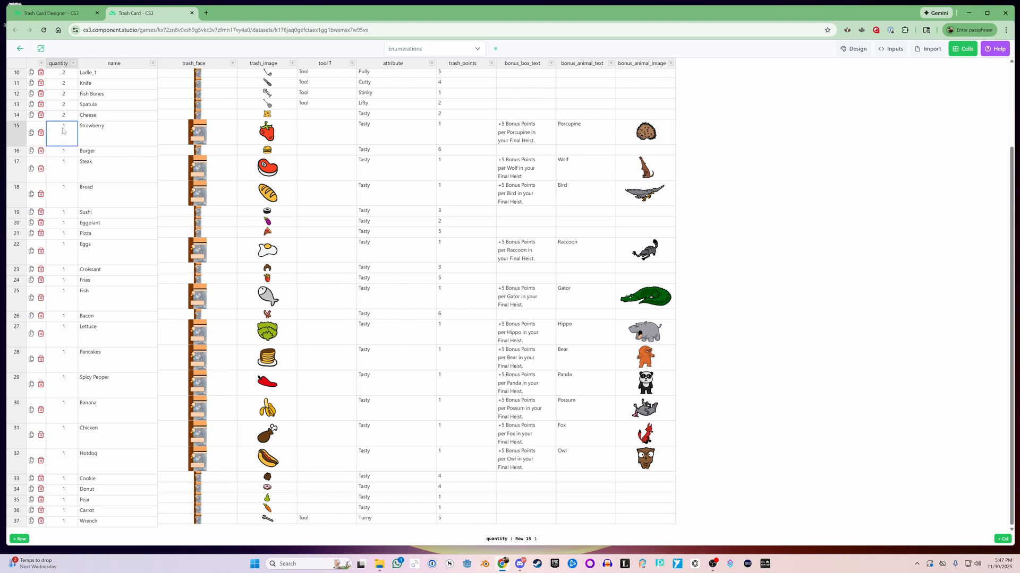
{"action": "scroll", "coordinate": [68, 153], "scroll_direction": "up", "scroll_amount": 2}
{"action": "type", "text": "3"}
{"action": "left_click", "coordinate": [64, 259]}
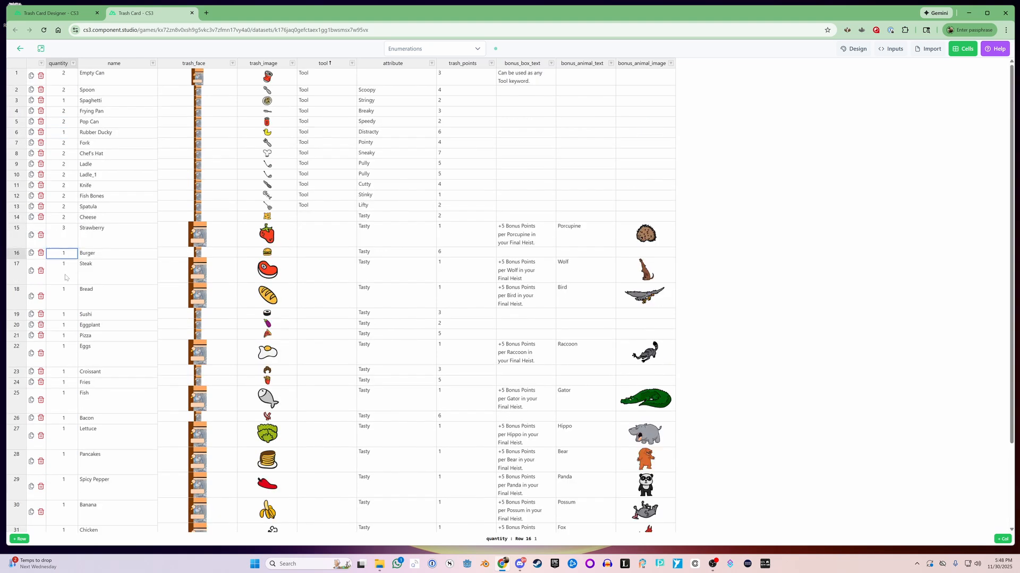
{"action": "type", "text": "3"}
{"action": "left_click", "coordinate": [66, 276]}
{"action": "type", "text": "3"}
{"action": "left_click", "coordinate": [66, 302]}
{"action": "type", "text": "3"}
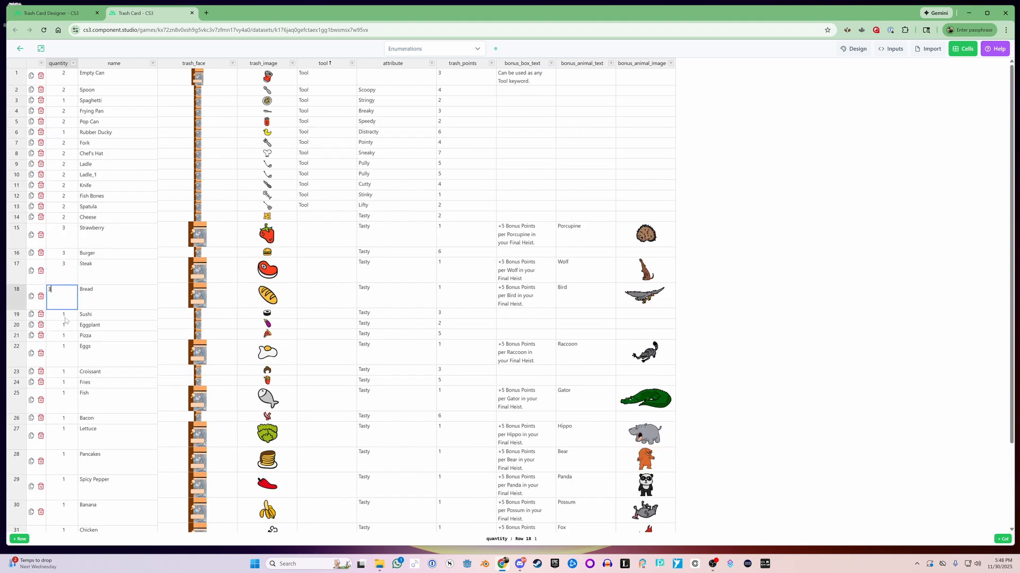
Set the quantity of Sushi, Eggplant and Eggs to 3.
{"action": "left_click", "coordinate": [65, 316]}
{"action": "type", "text": "3"}
{"action": "left_click", "coordinate": [66, 326]}
{"action": "type", "text": "3"}
{"action": "left_click", "coordinate": [66, 336]}
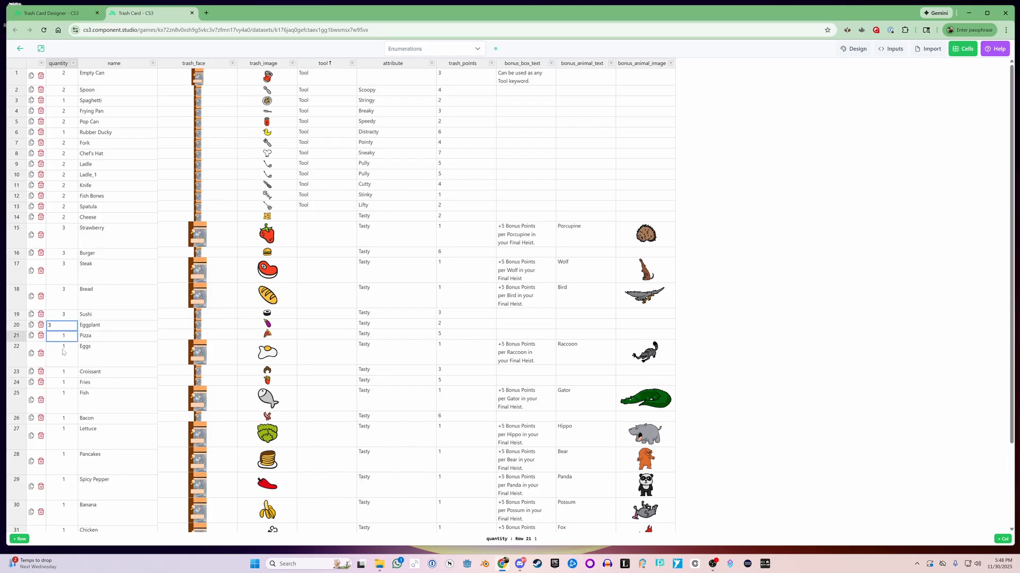
{"action": "left_click", "coordinate": [63, 353]}
{"action": "scroll", "coordinate": [102, 333], "scroll_direction": "down", "scroll_amount": 1}
{"action": "type", "text": "3"}
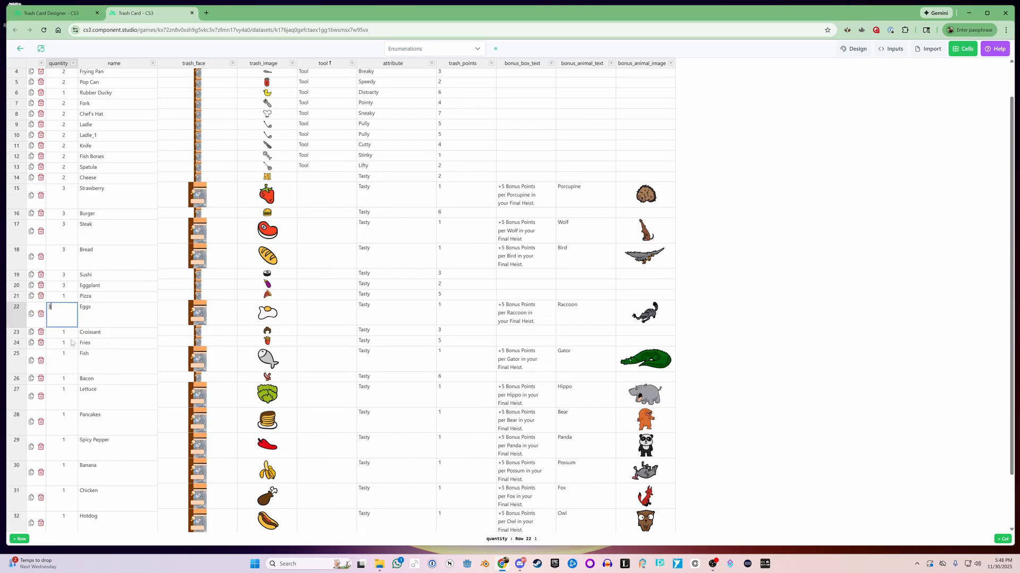
Set the quantity of Croissant, Pizza, Fries and Fish to 3.
{"action": "left_click", "coordinate": [68, 334]}
{"action": "type", "text": "3"}
{"action": "left_click", "coordinate": [66, 297]}
{"action": "type", "text": "3"}
{"action": "left_click", "coordinate": [65, 346]}
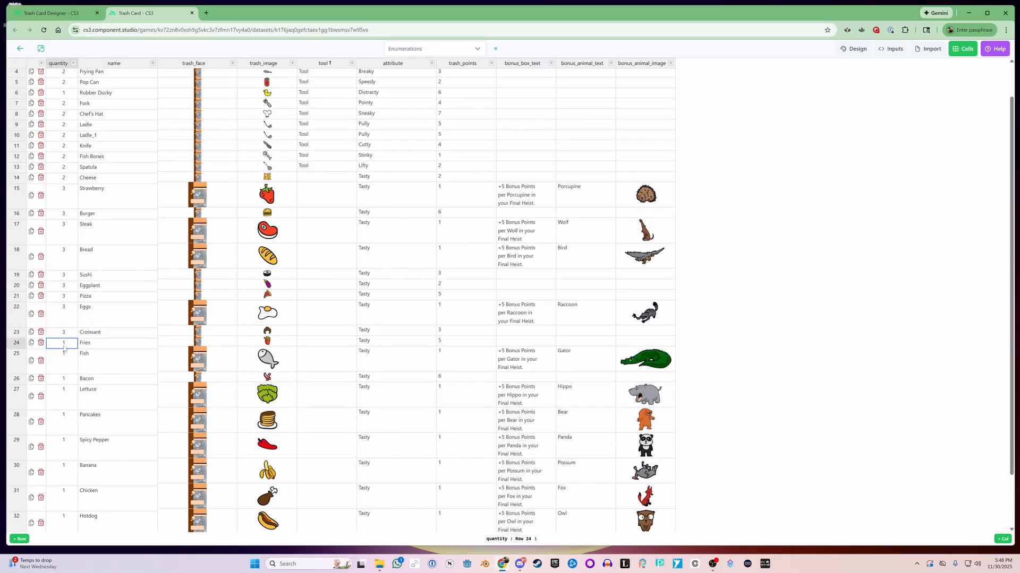
{"action": "type", "text": "3"}
{"action": "left_click", "coordinate": [65, 362]}
{"action": "type", "text": "3"}
Set the quantity of Bacon to 4 and of Lettuce, Pancakes and Spicy Pepper to 3.
{"action": "left_click", "coordinate": [62, 380]}
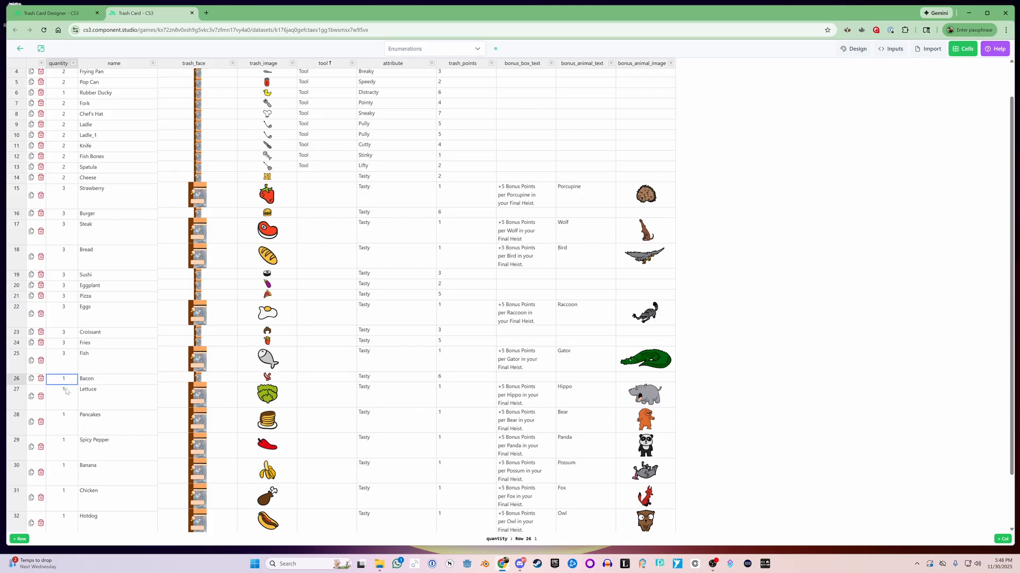
{"action": "type", "text": "4"}
{"action": "left_click", "coordinate": [72, 398]}
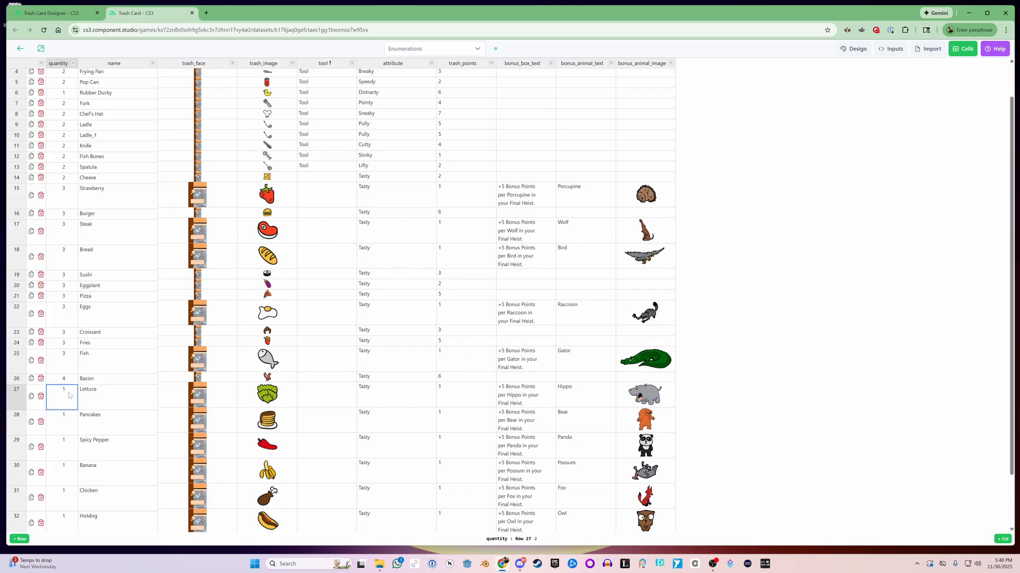
{"action": "type", "text": "3"}
{"action": "left_click", "coordinate": [64, 424]}
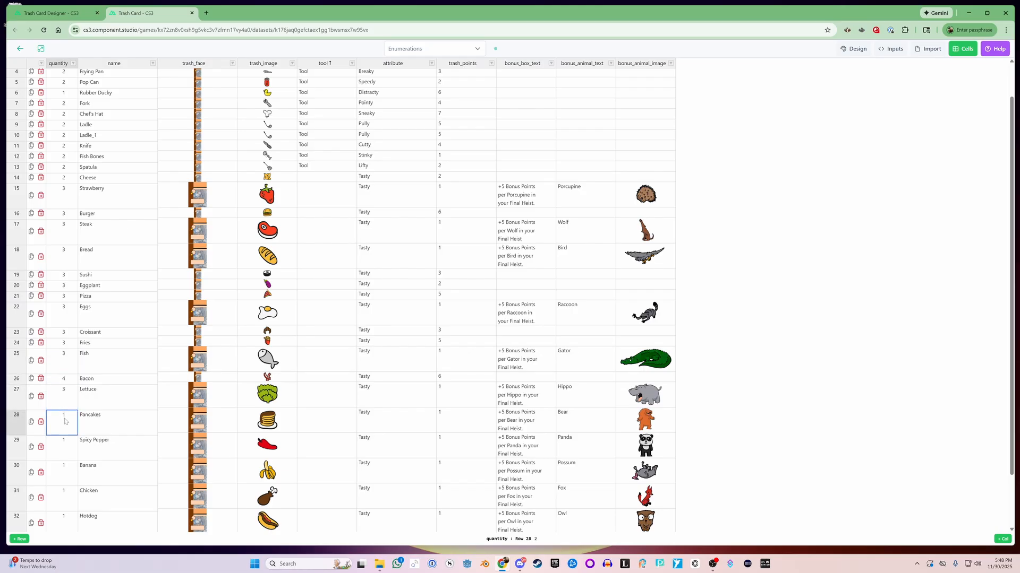
{"action": "type", "text": "3"}
{"action": "left_click", "coordinate": [65, 452]}
{"action": "type", "text": "3"}
{"action": "scroll", "coordinate": [113, 433], "scroll_direction": "down", "scroll_amount": 2}
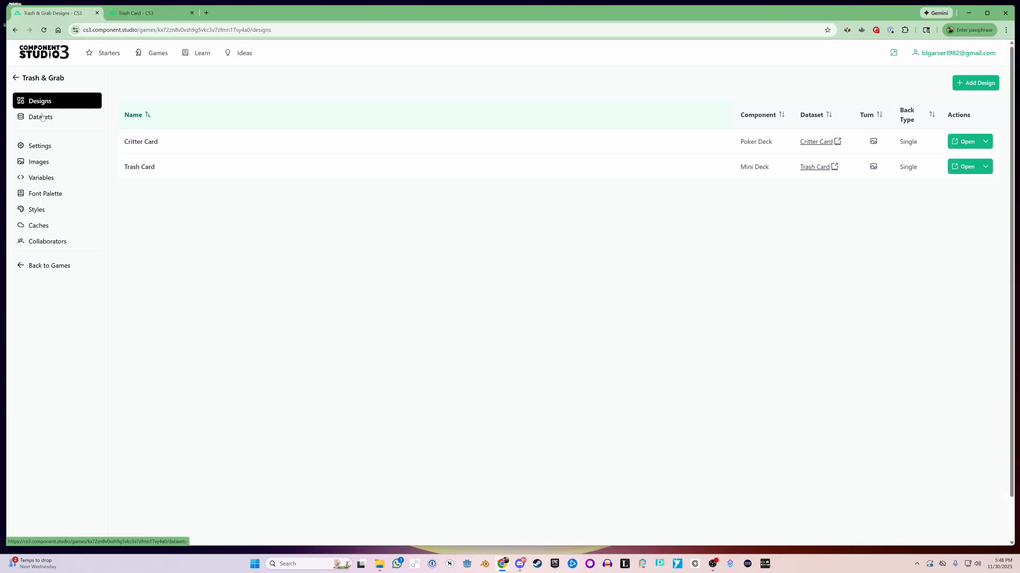
Open the Critter Card dataset and set the quantity of Bird to 20 and of Fox and Gator to 5.
{"action": "left_click", "coordinate": [140, 143]}
{"action": "left_click", "coordinate": [596, 145]}
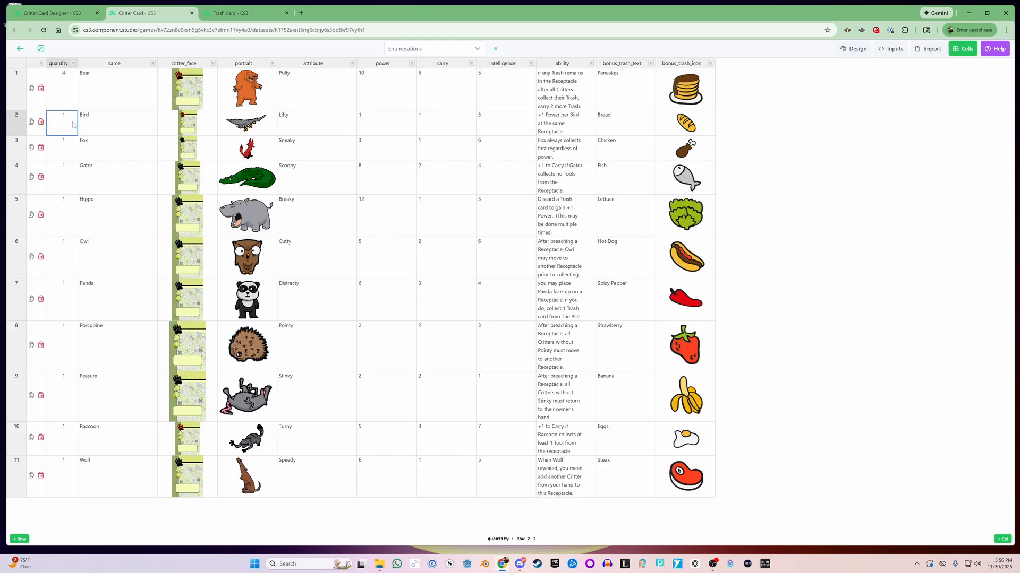
{"action": "type", "text": "20"}
{"action": "left_click", "coordinate": [66, 145]}
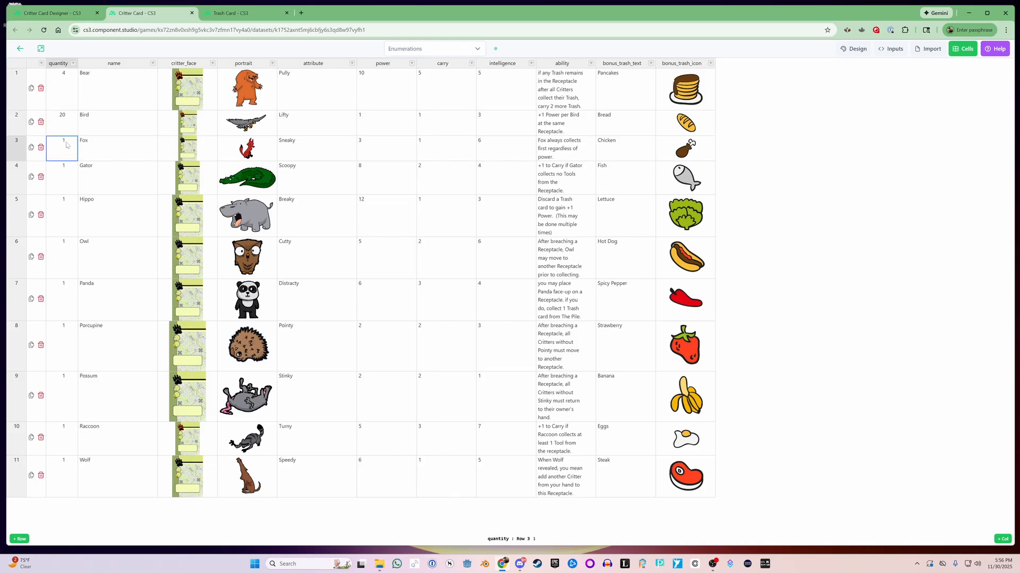
{"action": "type", "text": "5"}
{"action": "left_click", "coordinate": [61, 177]}
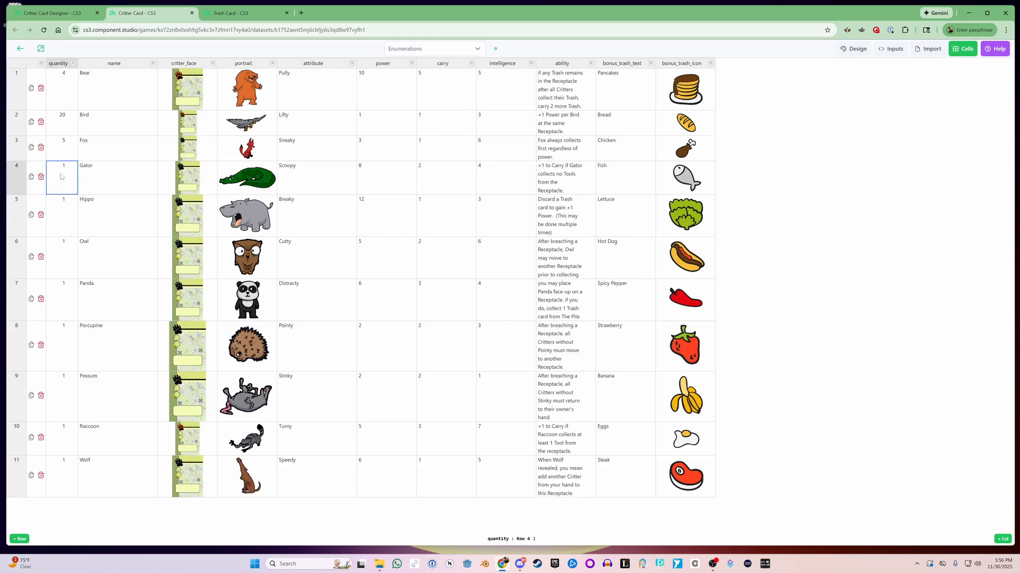
{"action": "type", "text": "5"}
Set the quantity of Hippo, Owl, Panda, Porcupine and Possum to 5.
{"action": "left_click", "coordinate": [66, 213]}
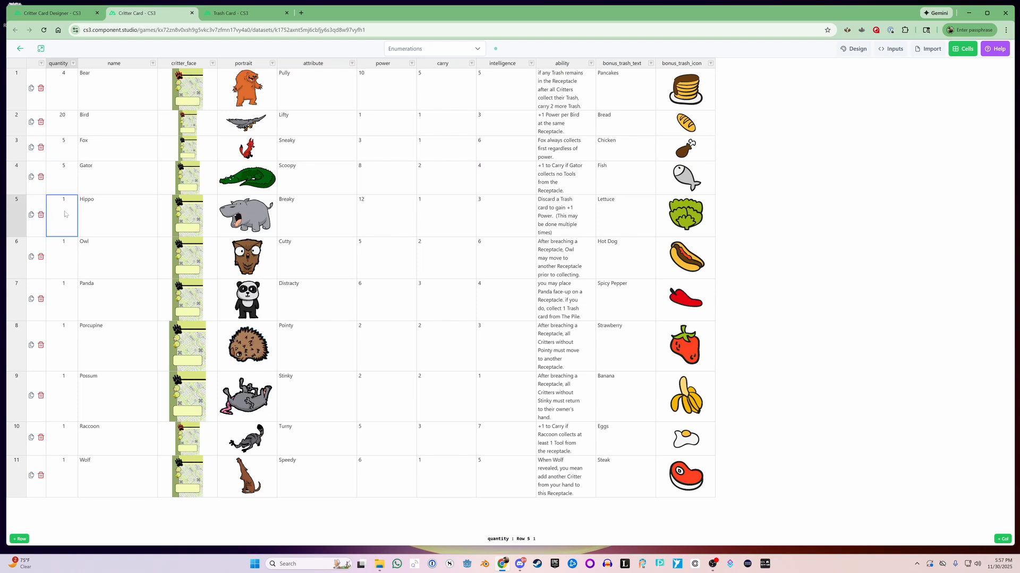
{"action": "type", "text": "5"}
{"action": "left_click", "coordinate": [69, 259]}
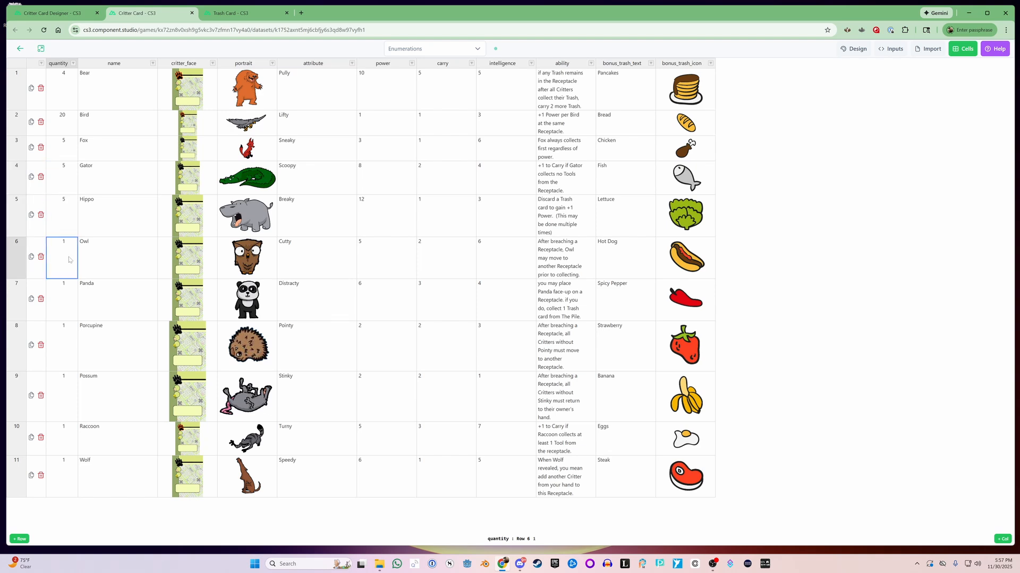
{"action": "type", "text": "5"}
{"action": "left_click", "coordinate": [67, 291]}
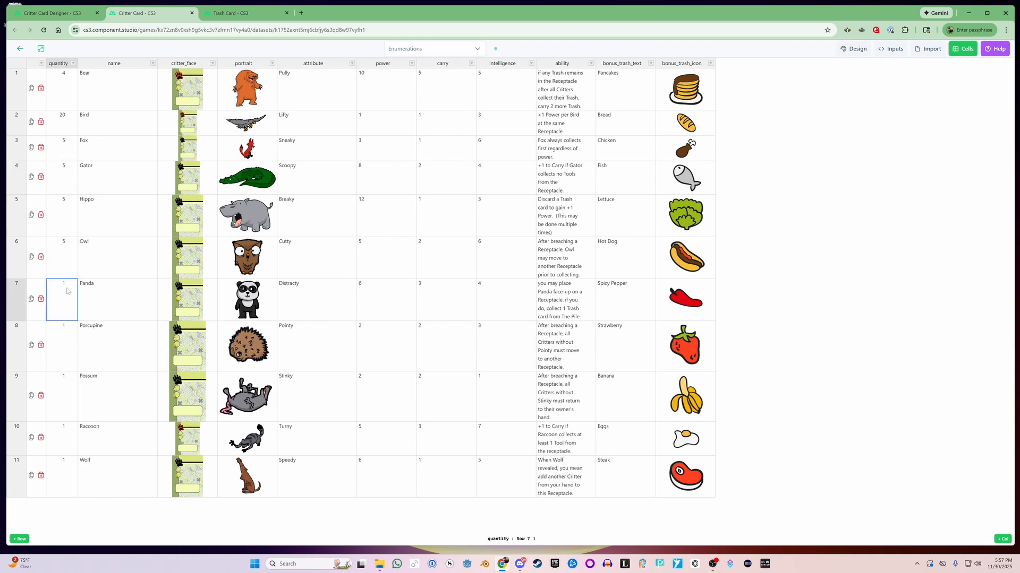
{"action": "type", "text": "5"}
{"action": "left_click", "coordinate": [67, 351]}
{"action": "type", "text": "5"}
{"action": "left_click", "coordinate": [66, 395]}
{"action": "type", "text": "5"}
Set the quantity of Raccoon to 12 and of Wolf to 5.
{"action": "left_click", "coordinate": [68, 441]}
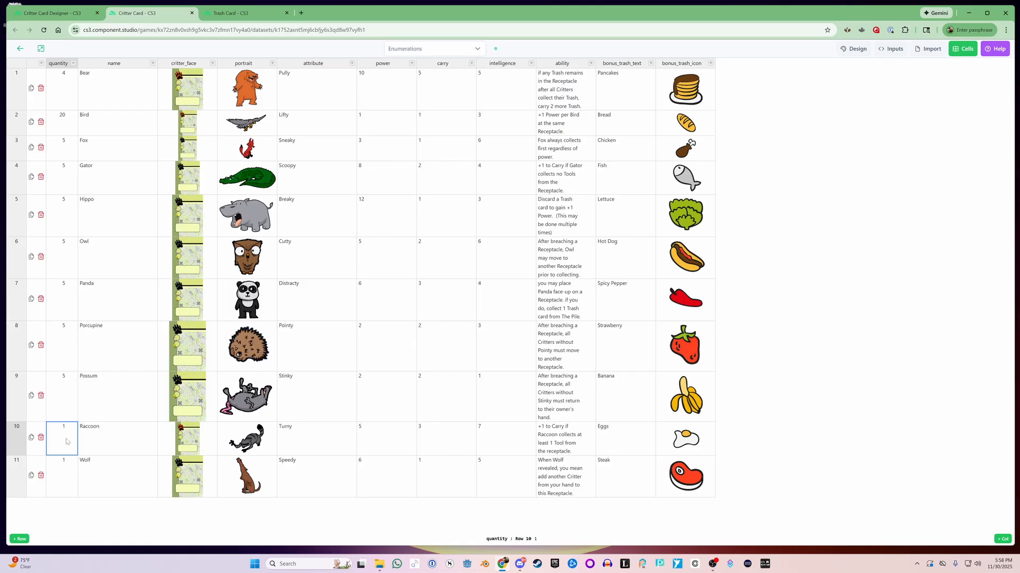
{"action": "type", "text": "12"}
{"action": "left_click", "coordinate": [67, 478]}
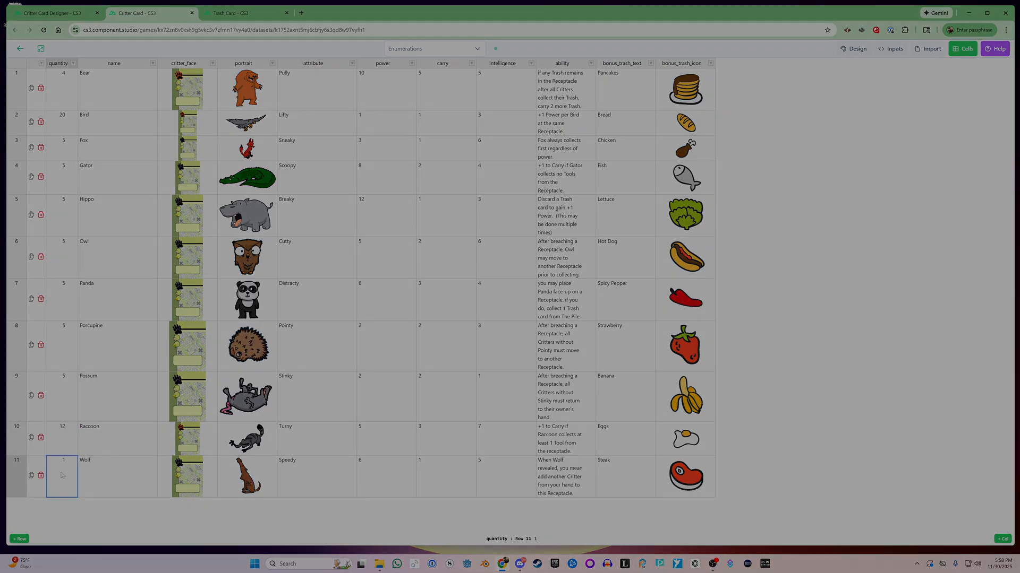
{"action": "type", "text": "5"}
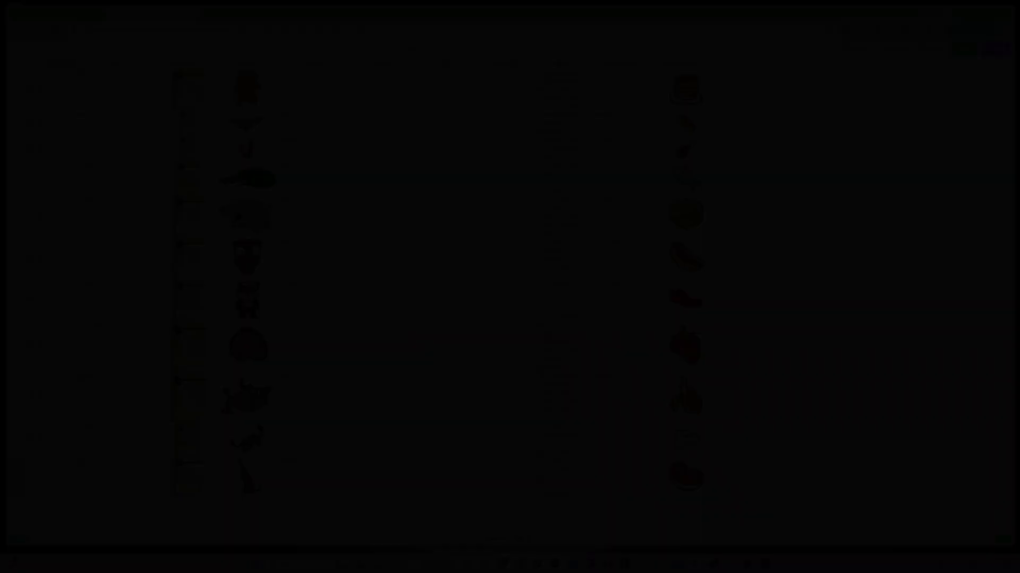